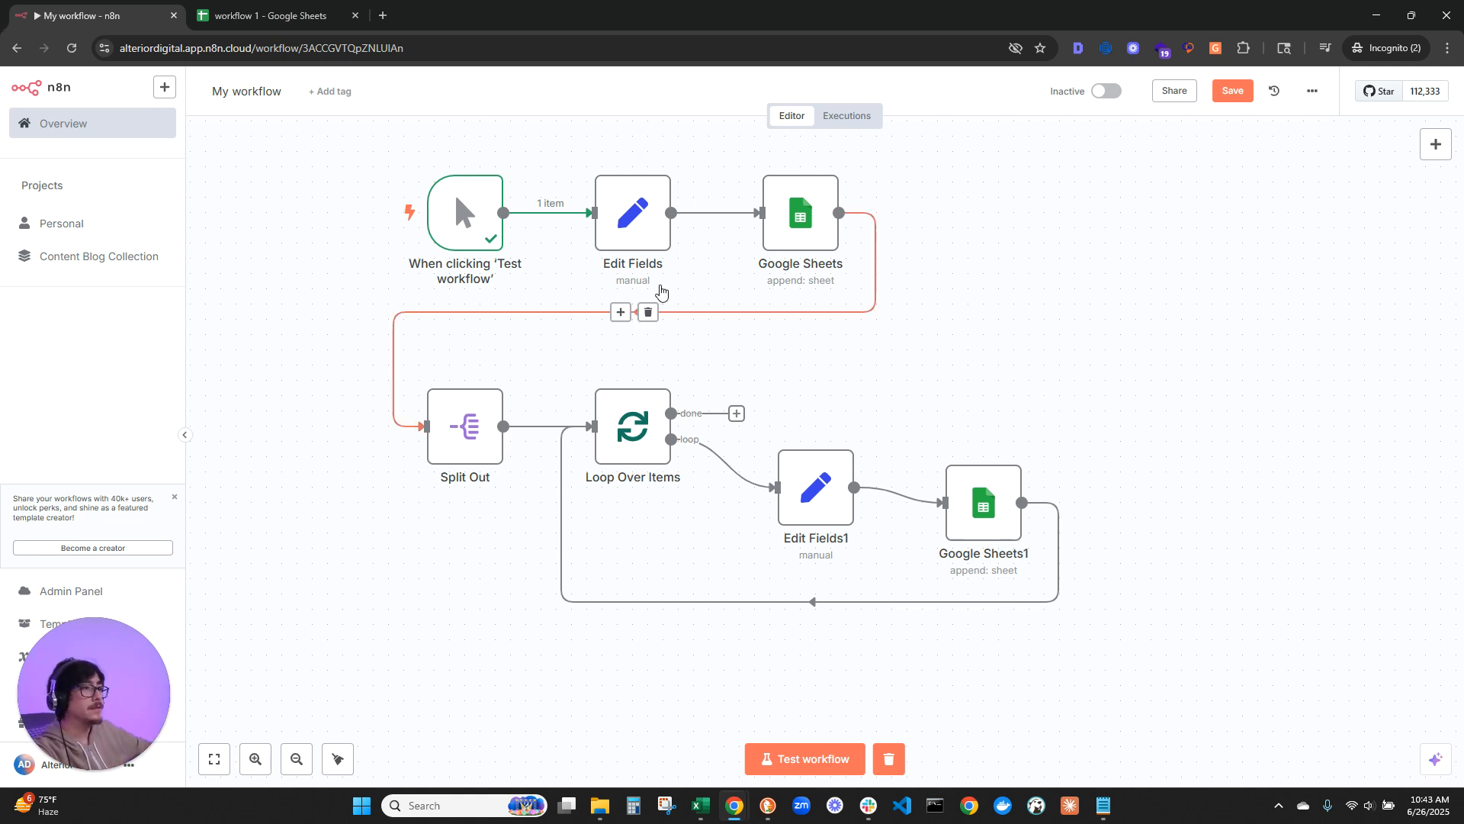
Step: Add a string field named email to the Edit Fields node and enter the contact's e-mail address as its value
double_click(623, 220)
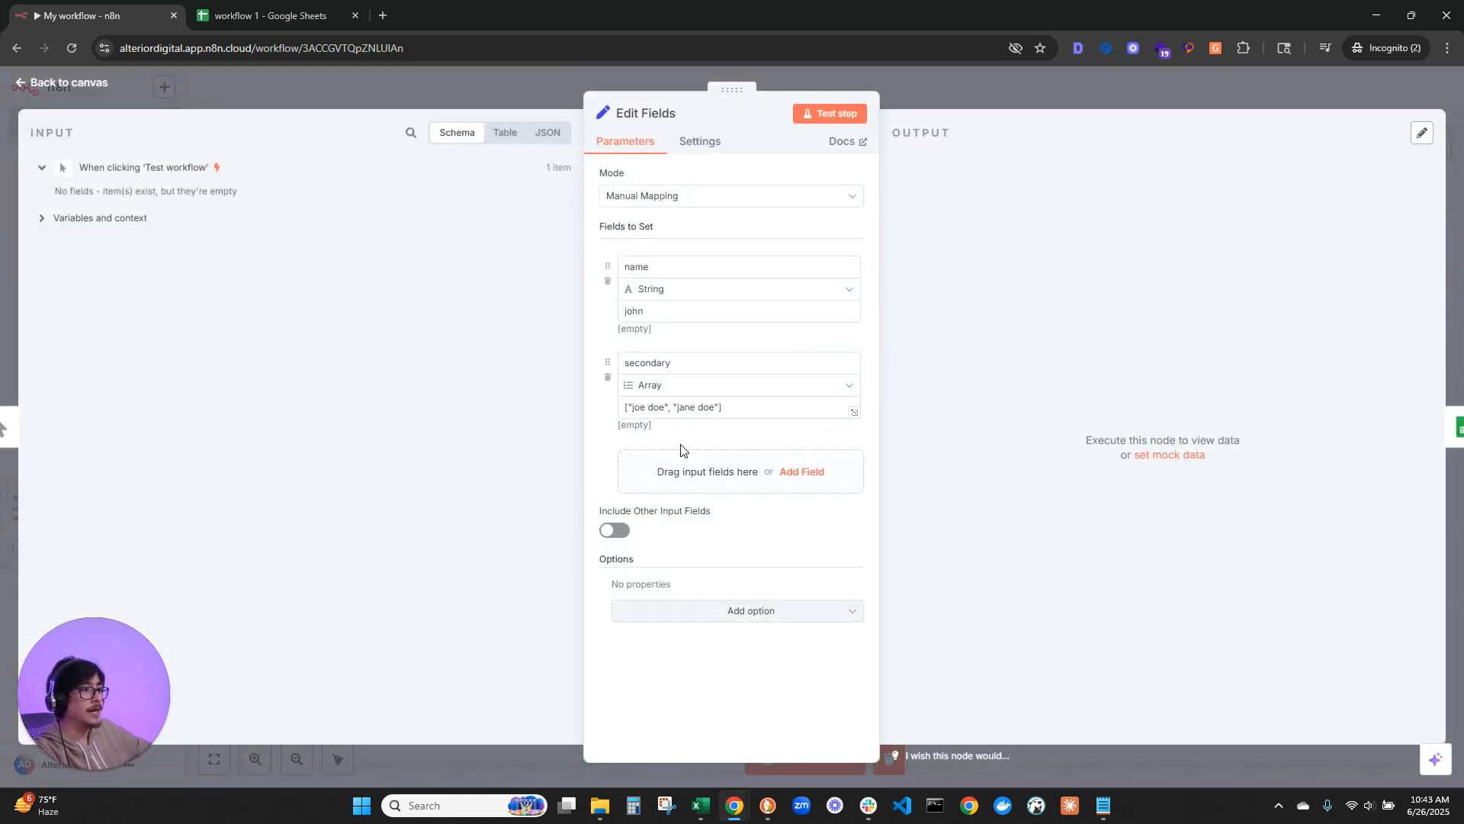
click(698, 478)
click(687, 458)
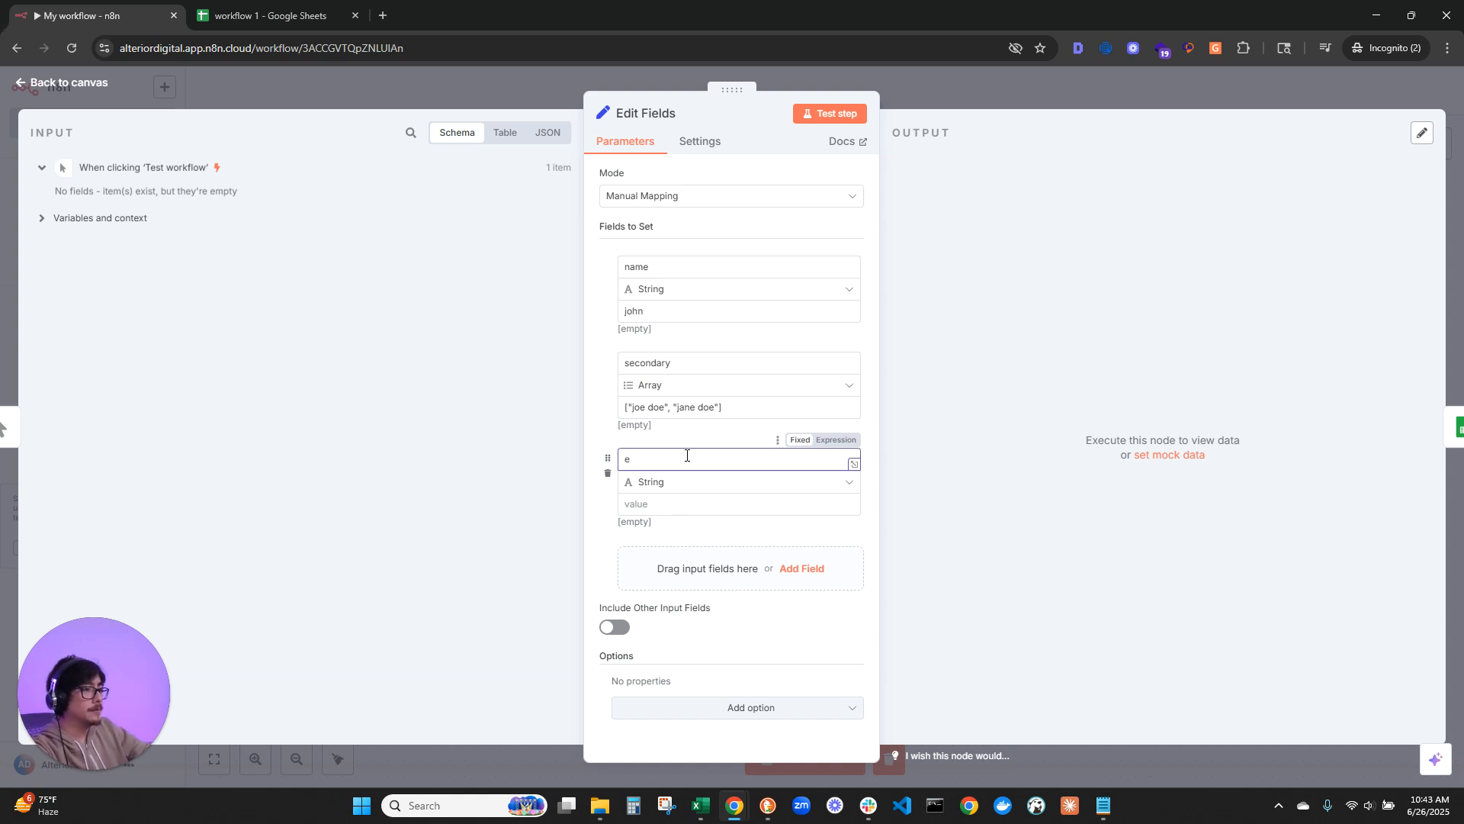
key(Tab)
key(Tab)
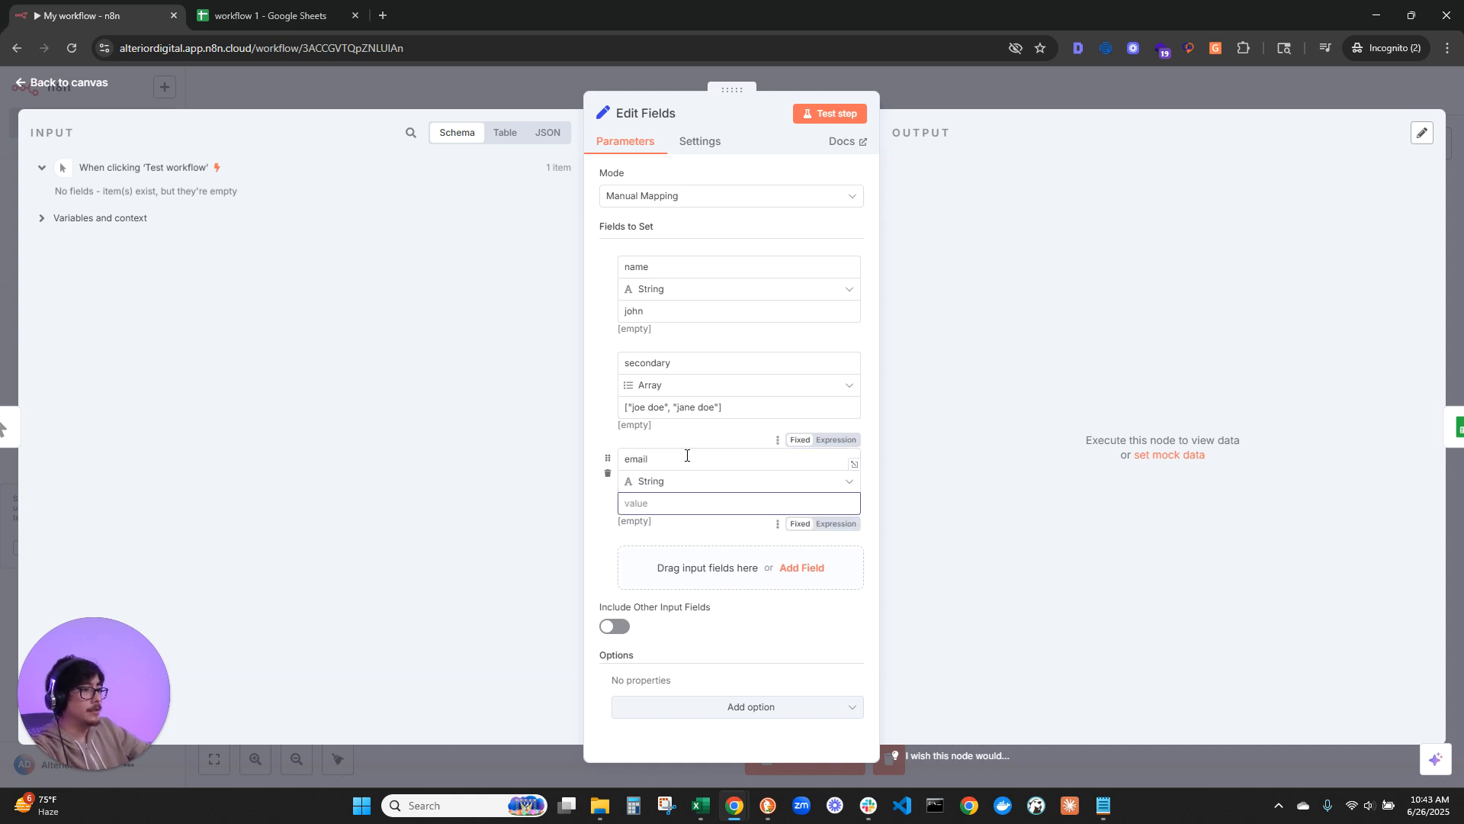
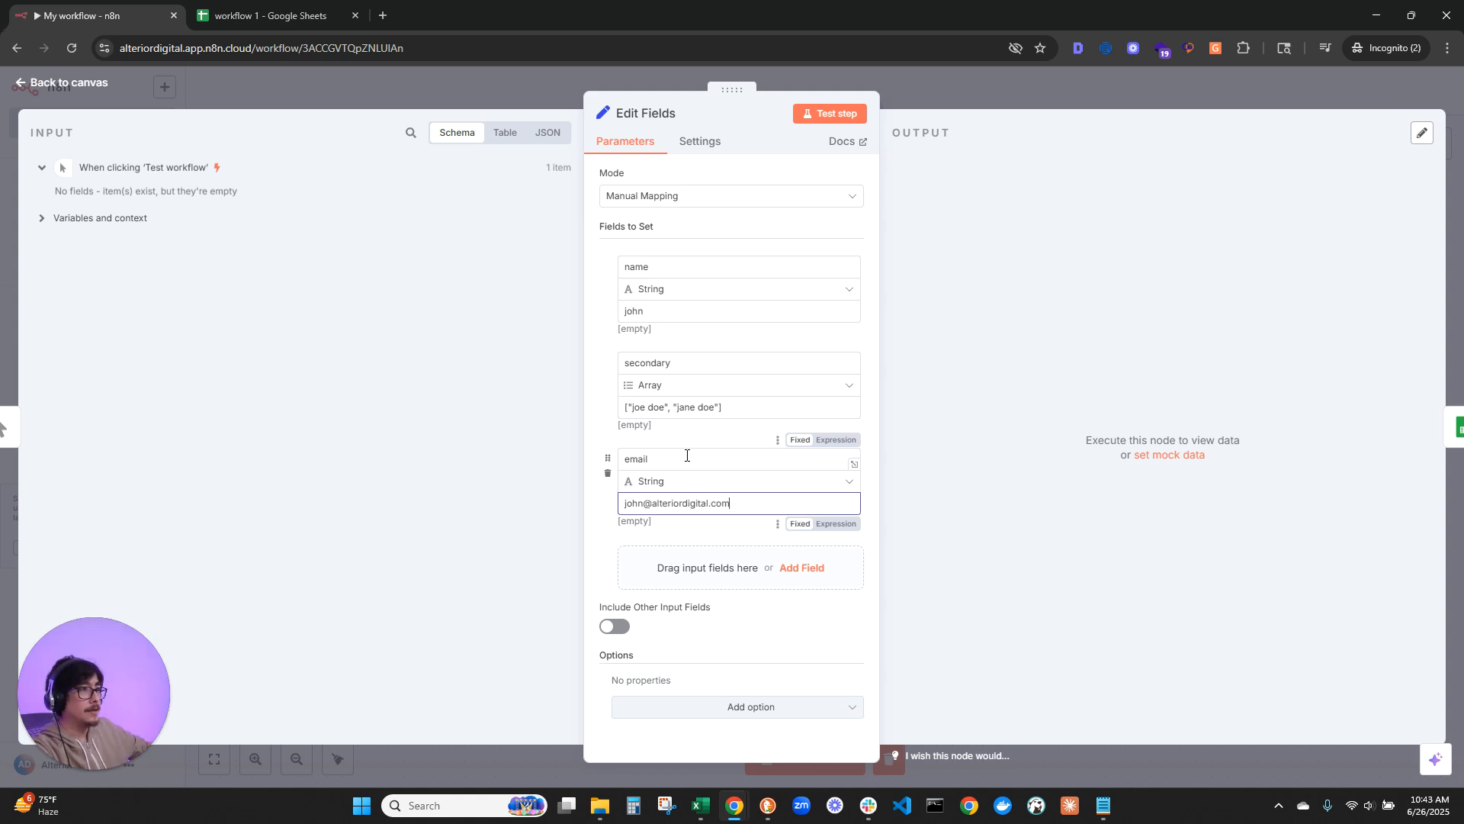
Step: Test the Edit Fields step, check the email value in its output, and return to the canvas
click(843, 114)
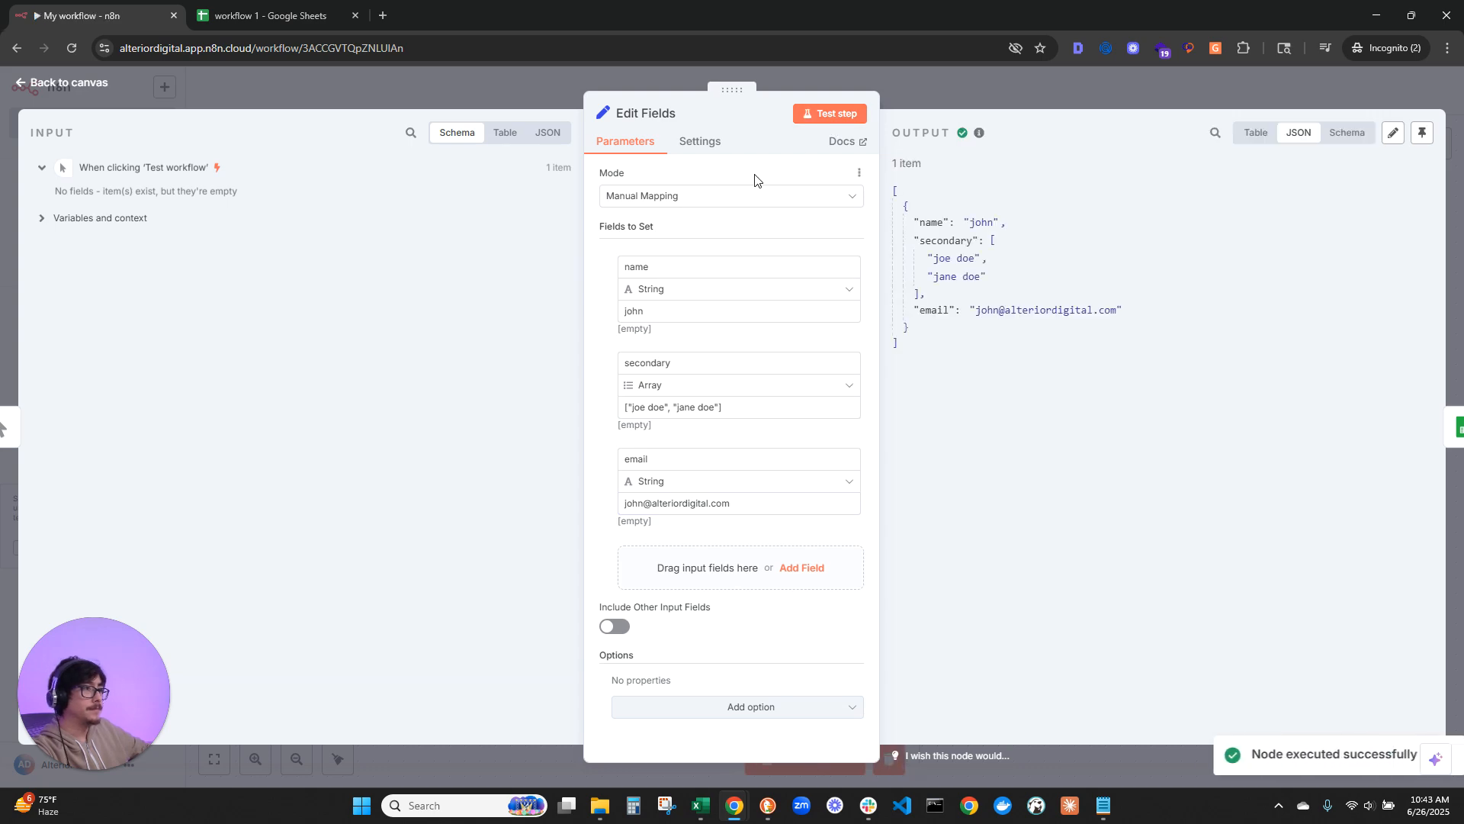
drag(936, 311, 1026, 311)
click(77, 84)
scroll(1095, 327, up, 1)
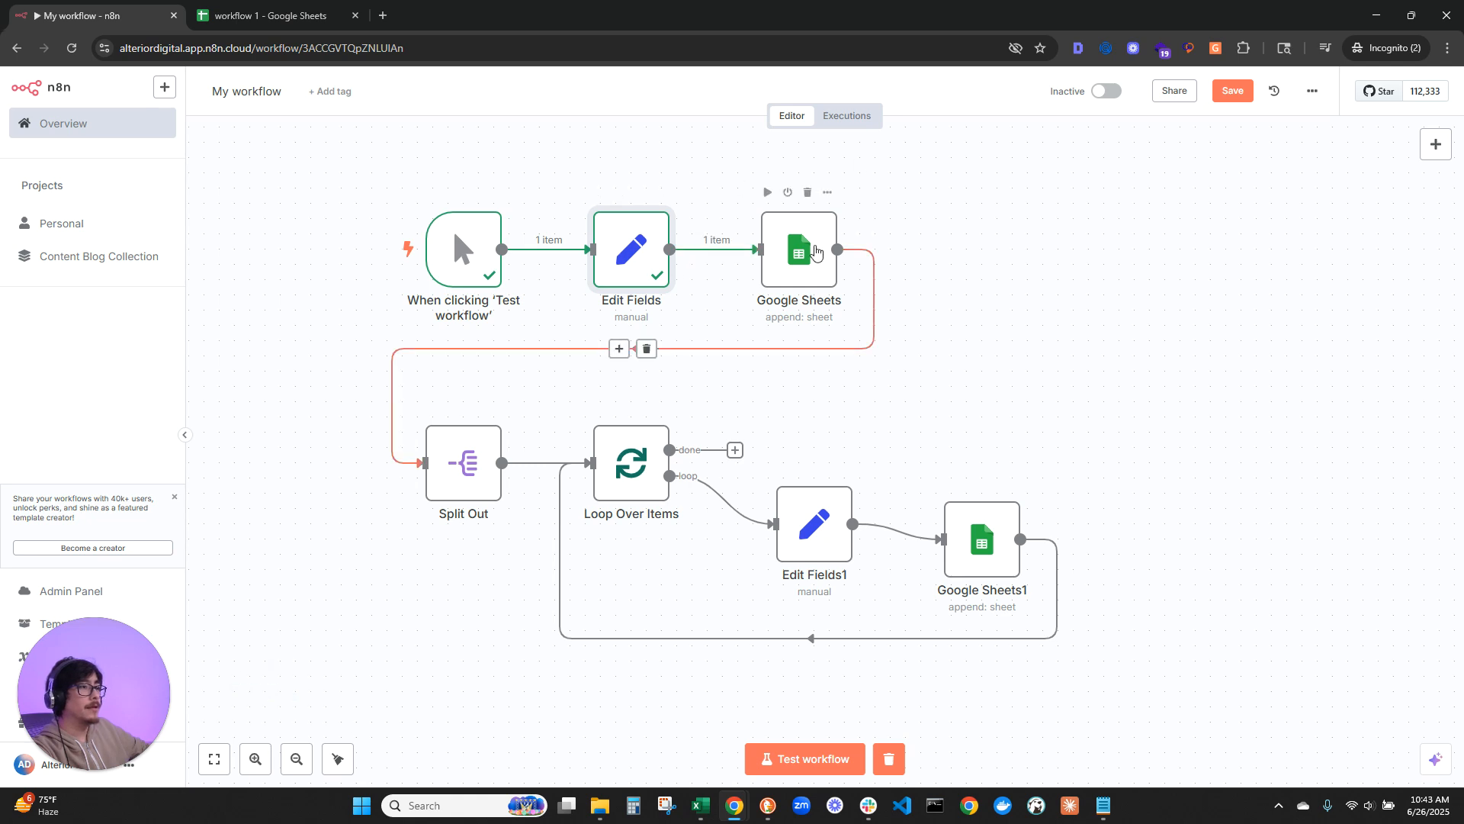
Step: Examine the header row and the next empty row of Sheet1 in the workflow 1 Google Sheet
click(286, 11)
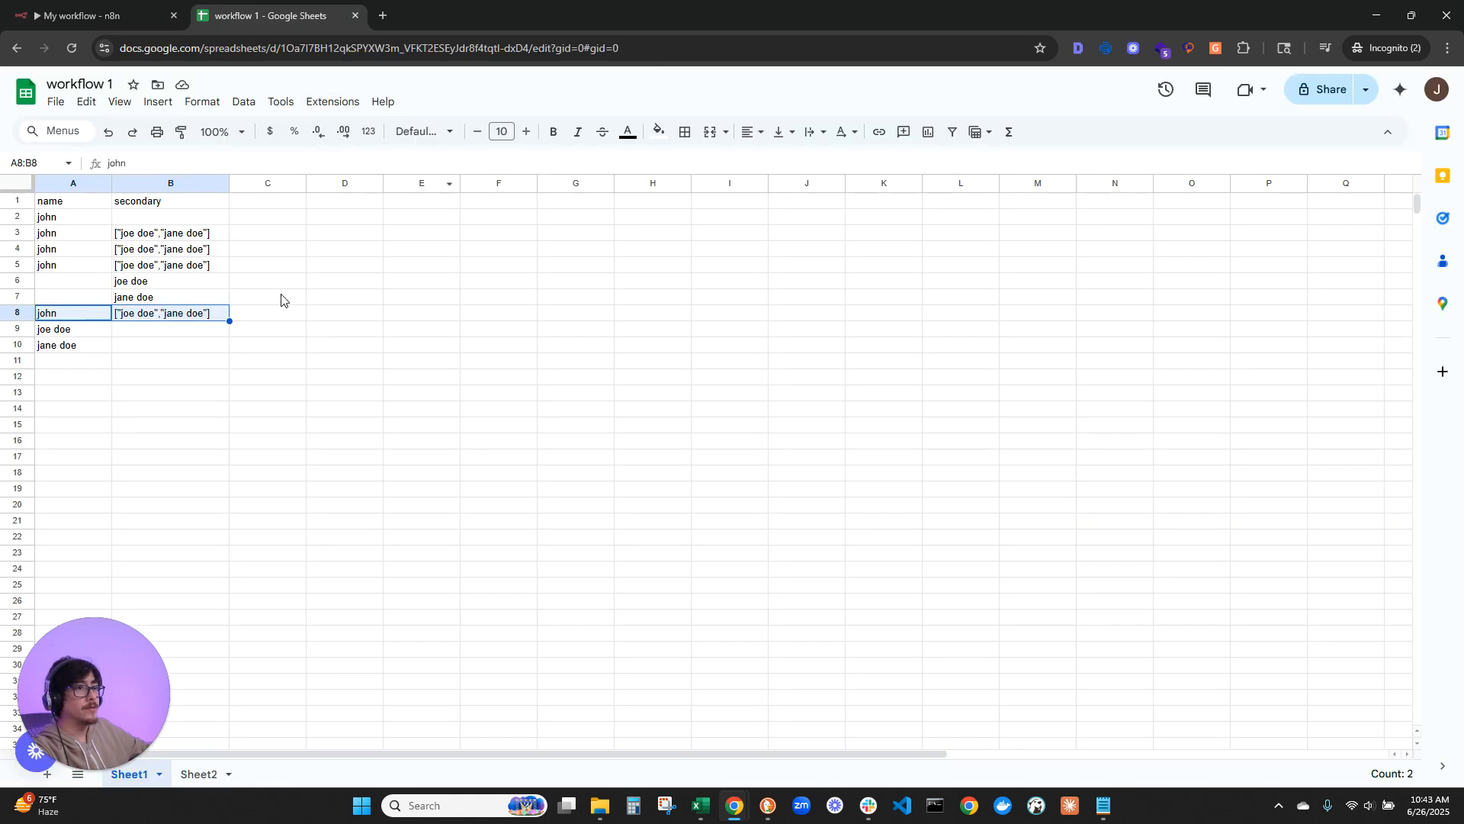
click(259, 206)
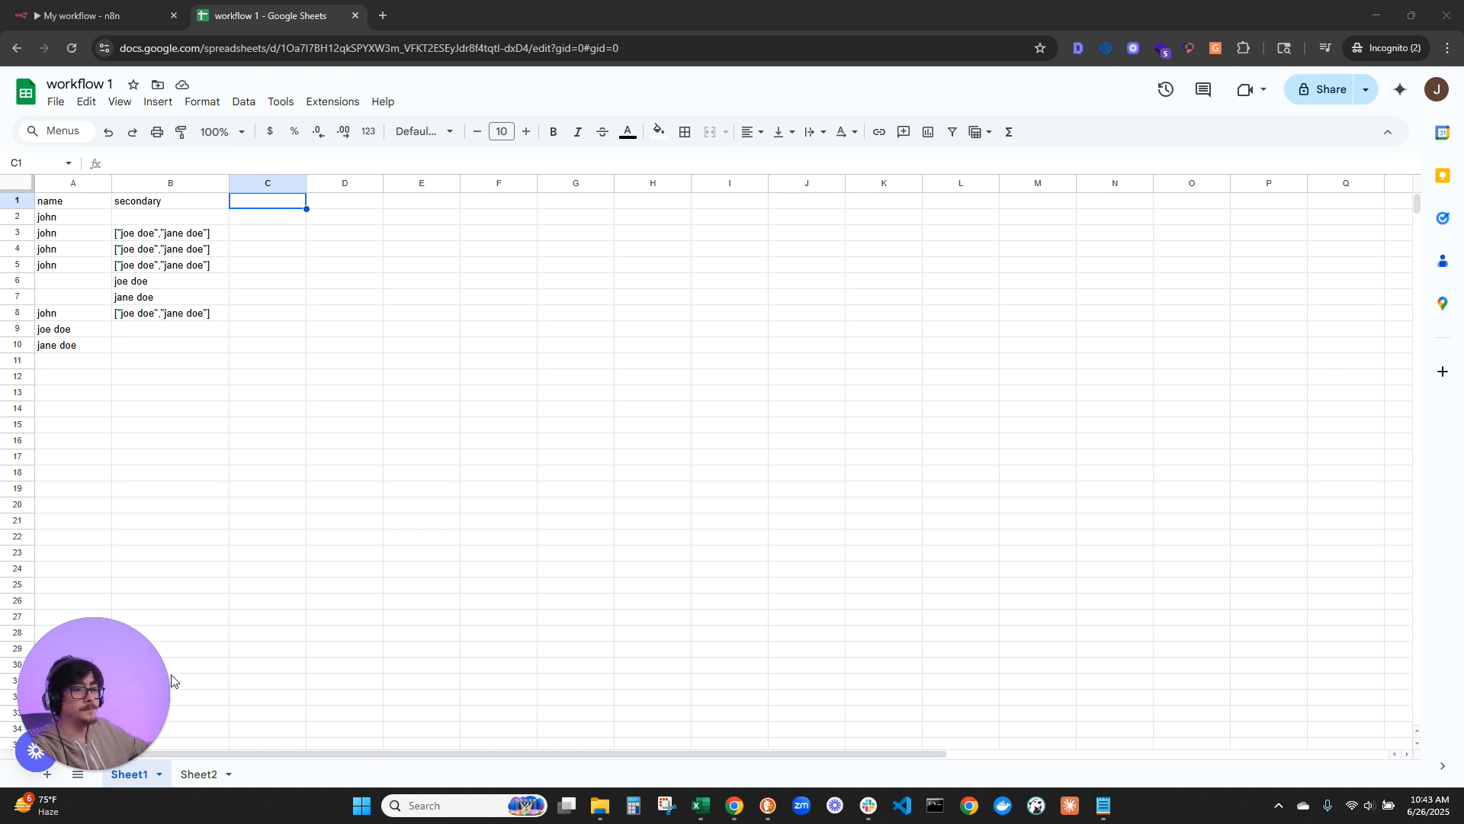
click(92, 15)
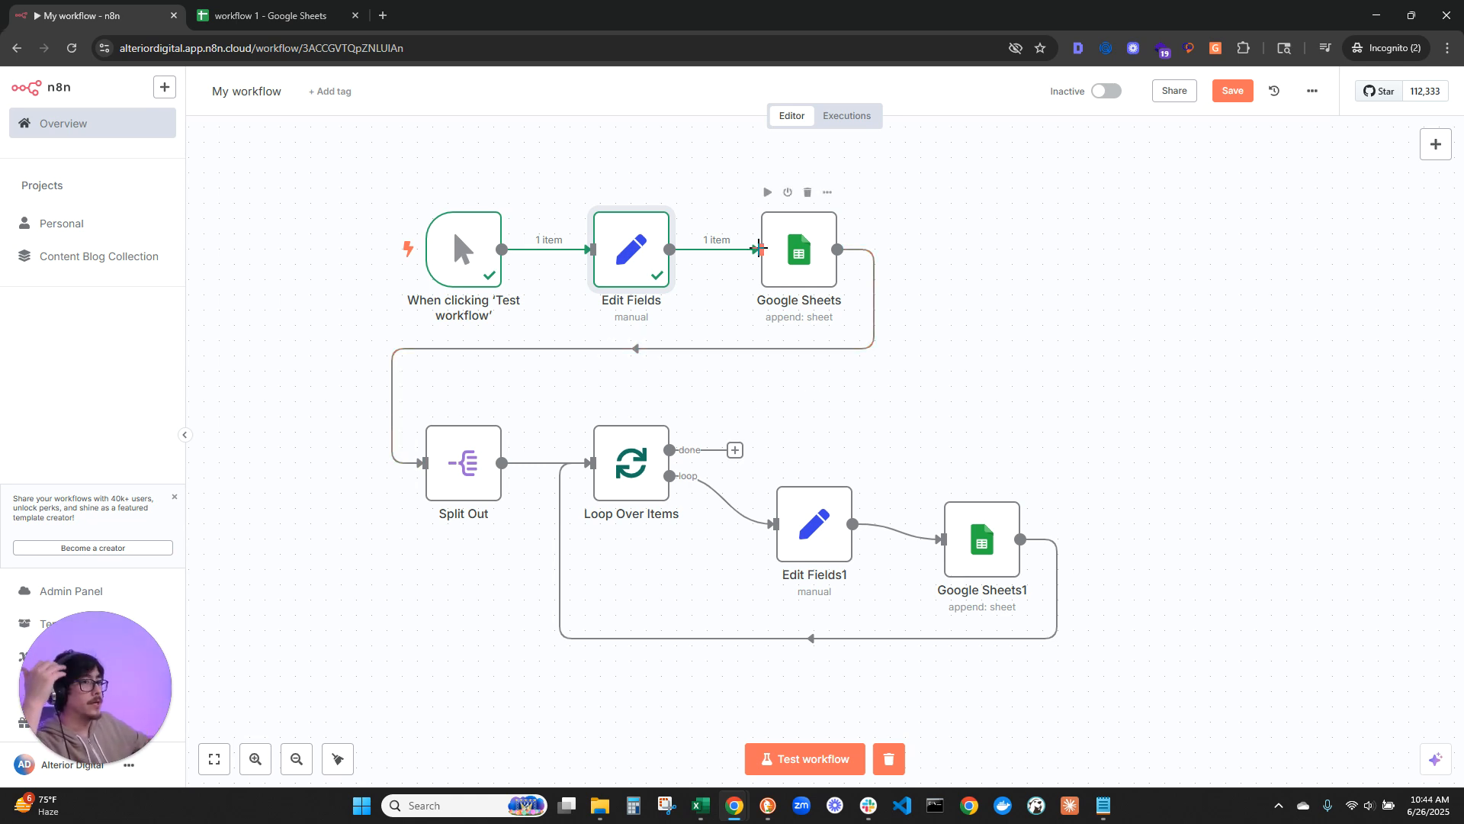
click(263, 15)
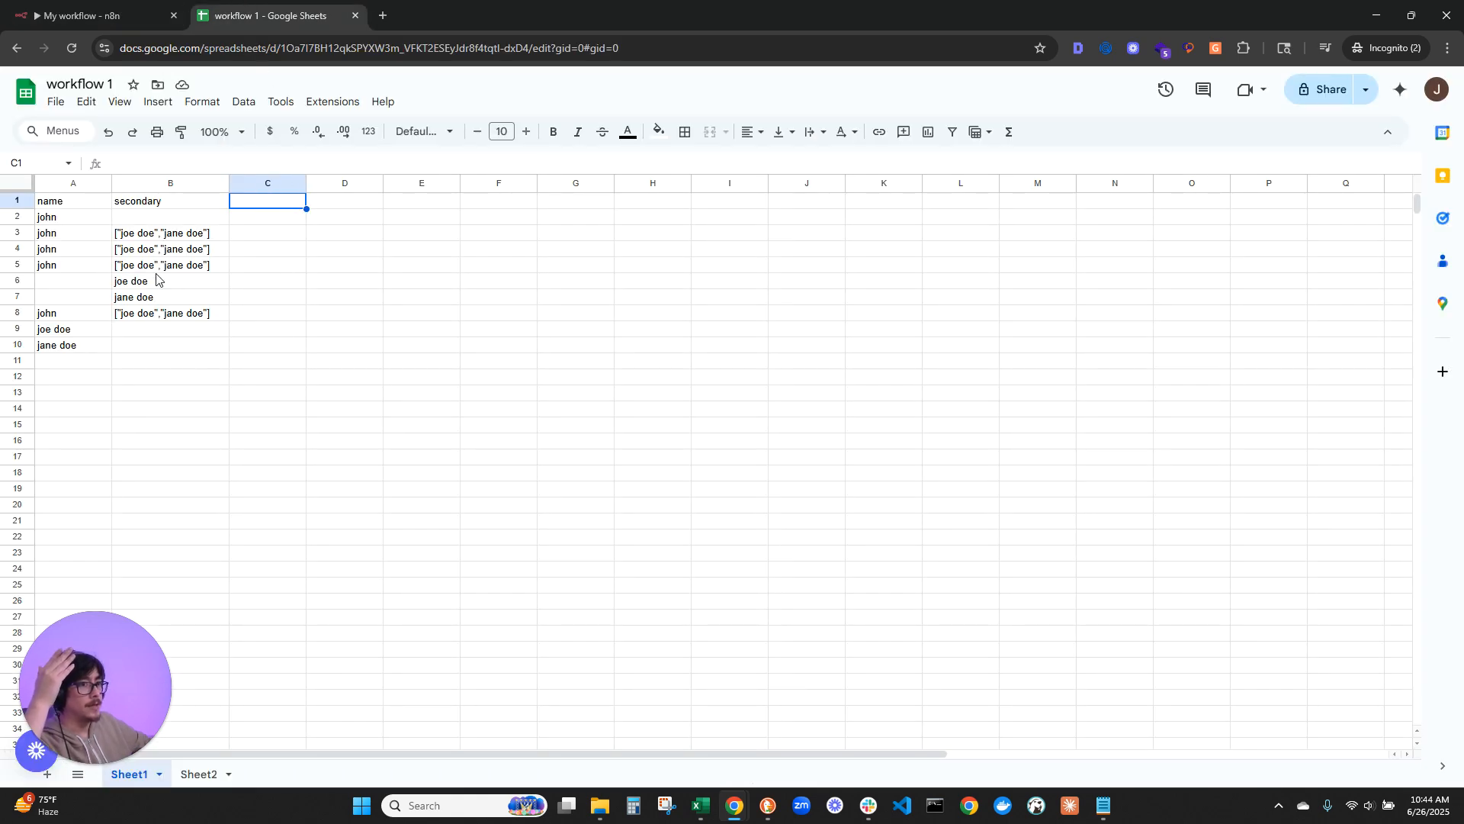
drag(69, 363, 288, 369)
click(276, 363)
drag(99, 360, 262, 369)
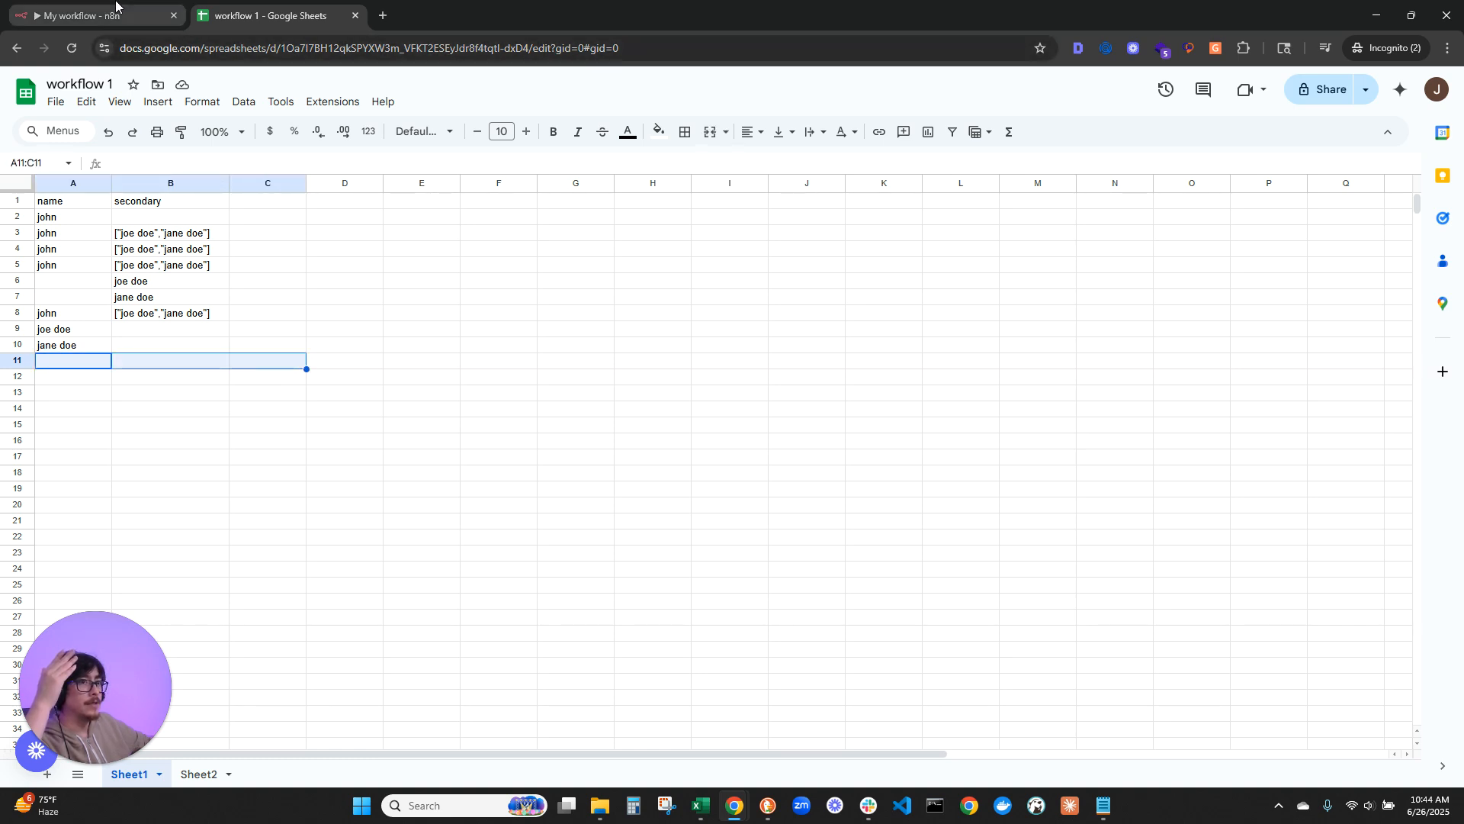
Step: Run the first Google Sheets node in n8n and check the appended row in the workflow 1 spreadsheet
click(116, 9)
click(768, 194)
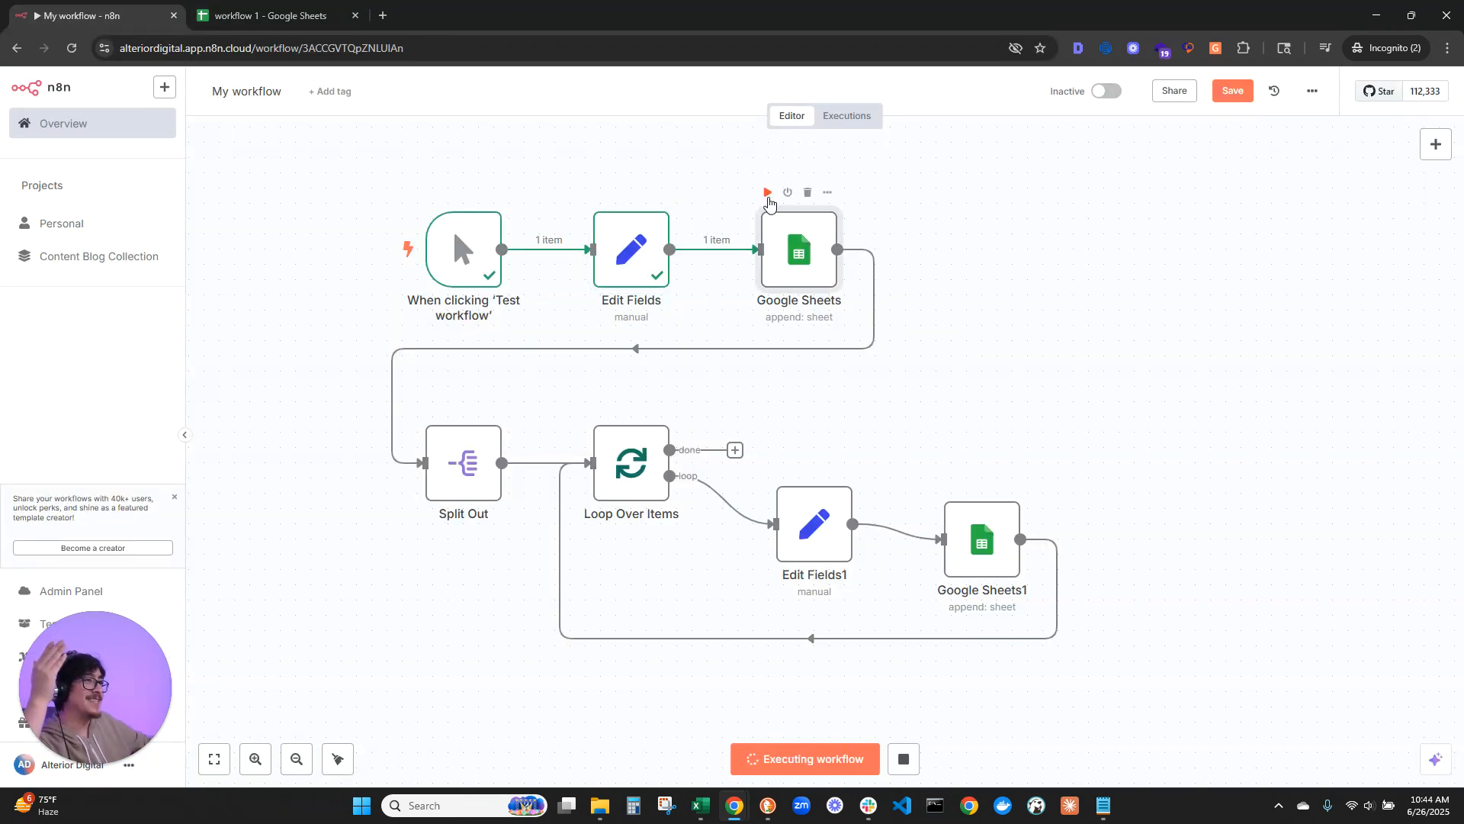
click(289, 14)
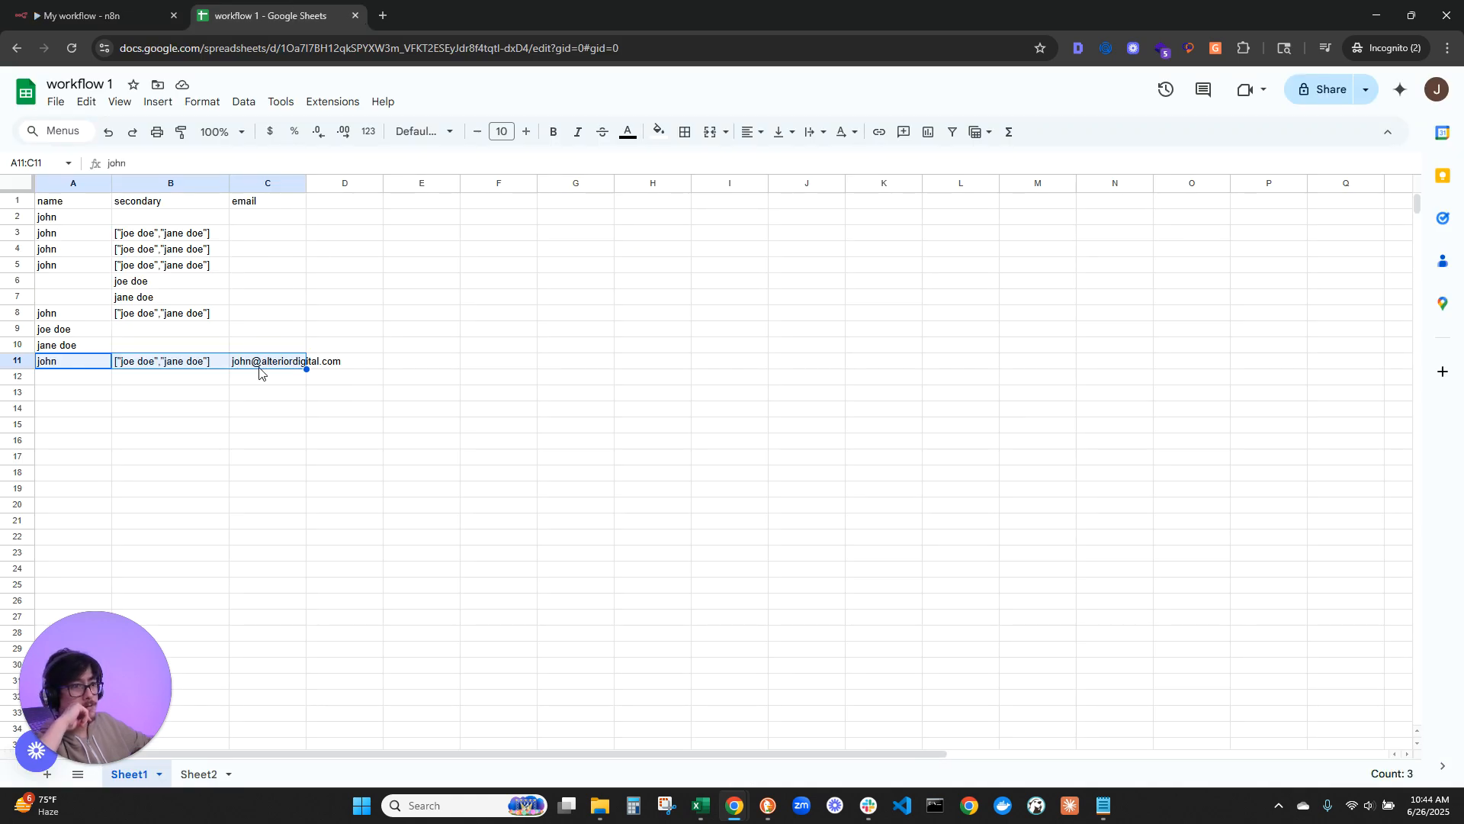
click(145, 15)
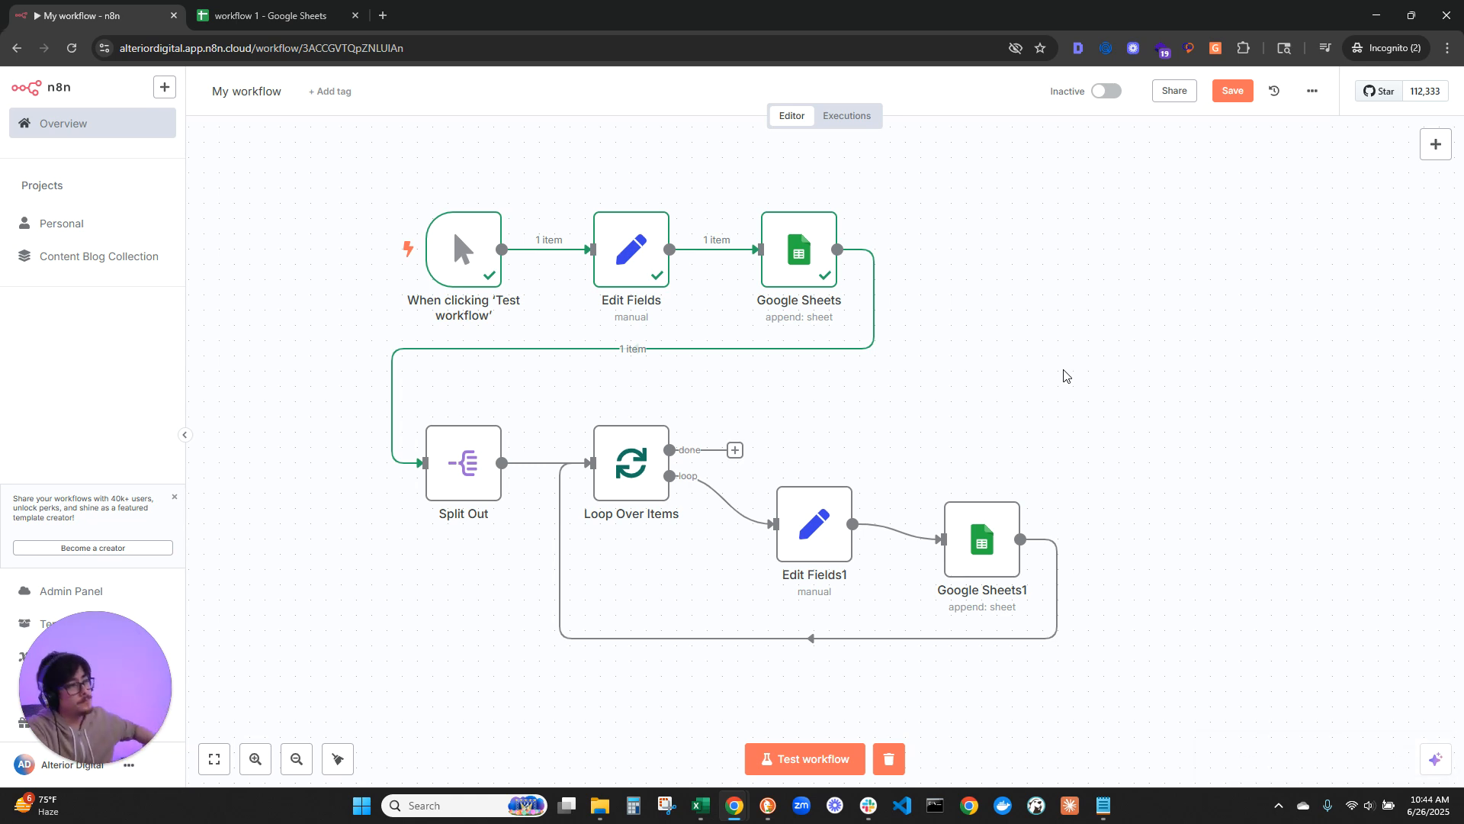
Step: Delete the connection between Google Sheets and Split Out and move the detached loop nodes well below the main flow
scroll(1062, 358, down, 1)
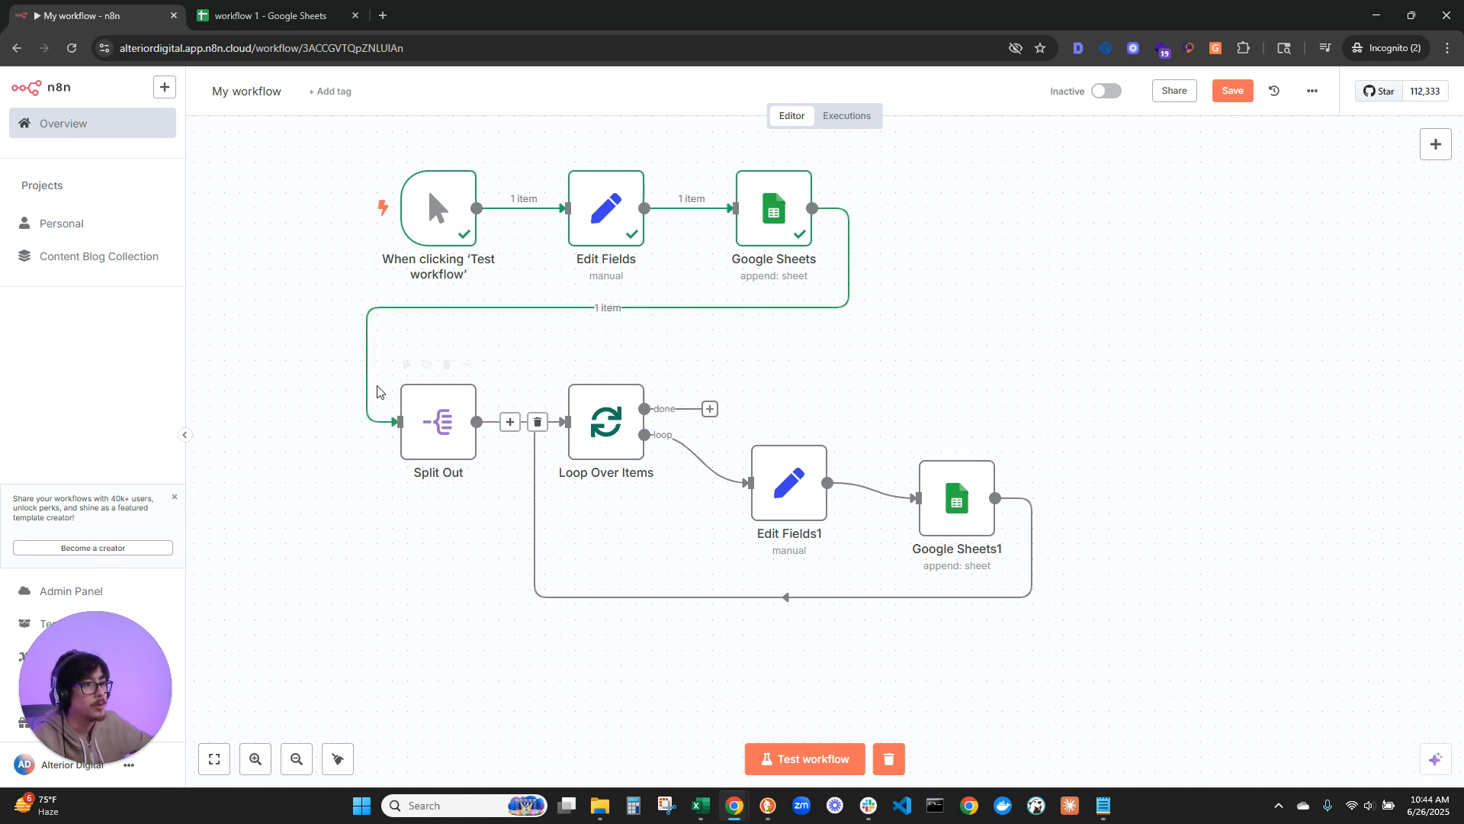
drag(276, 352, 1121, 669)
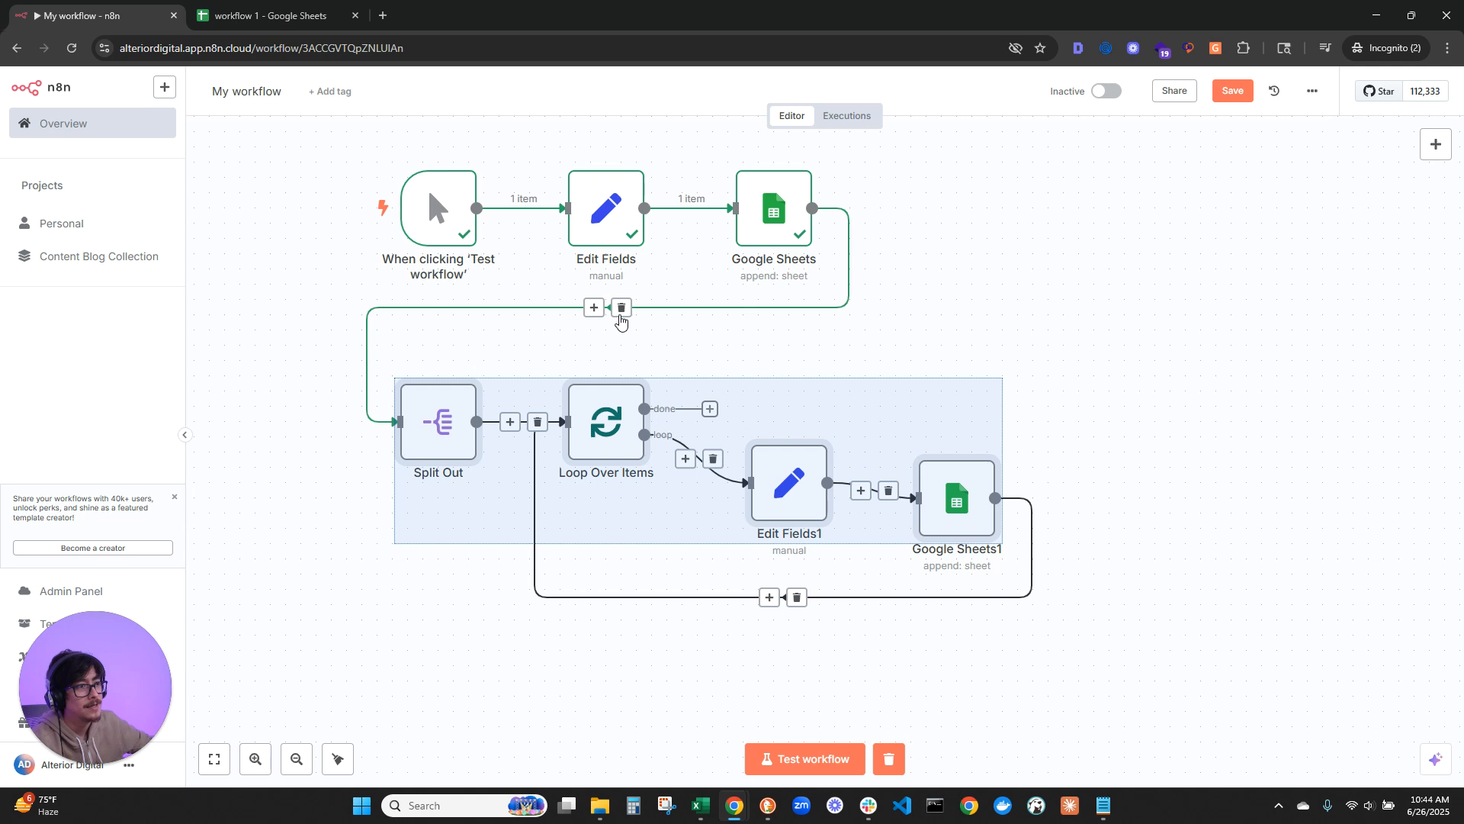
click(621, 308)
click(458, 333)
drag(287, 332, 1263, 684)
drag(1246, 557, 1220, 626)
drag(1025, 359, 1137, 113)
drag(536, 279, 445, 631)
scroll(976, 337, up, 5)
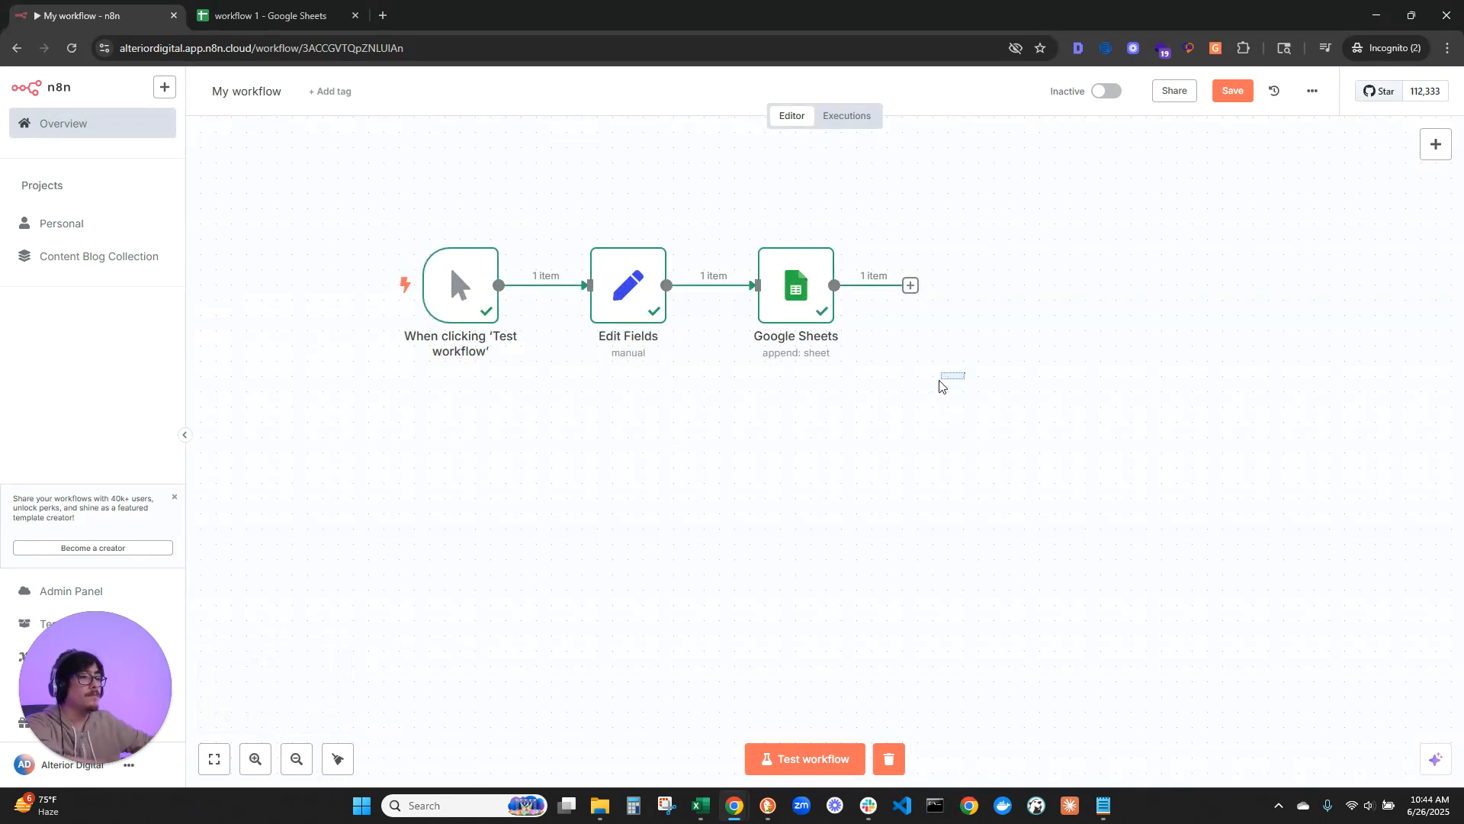
drag(943, 378, 823, 460)
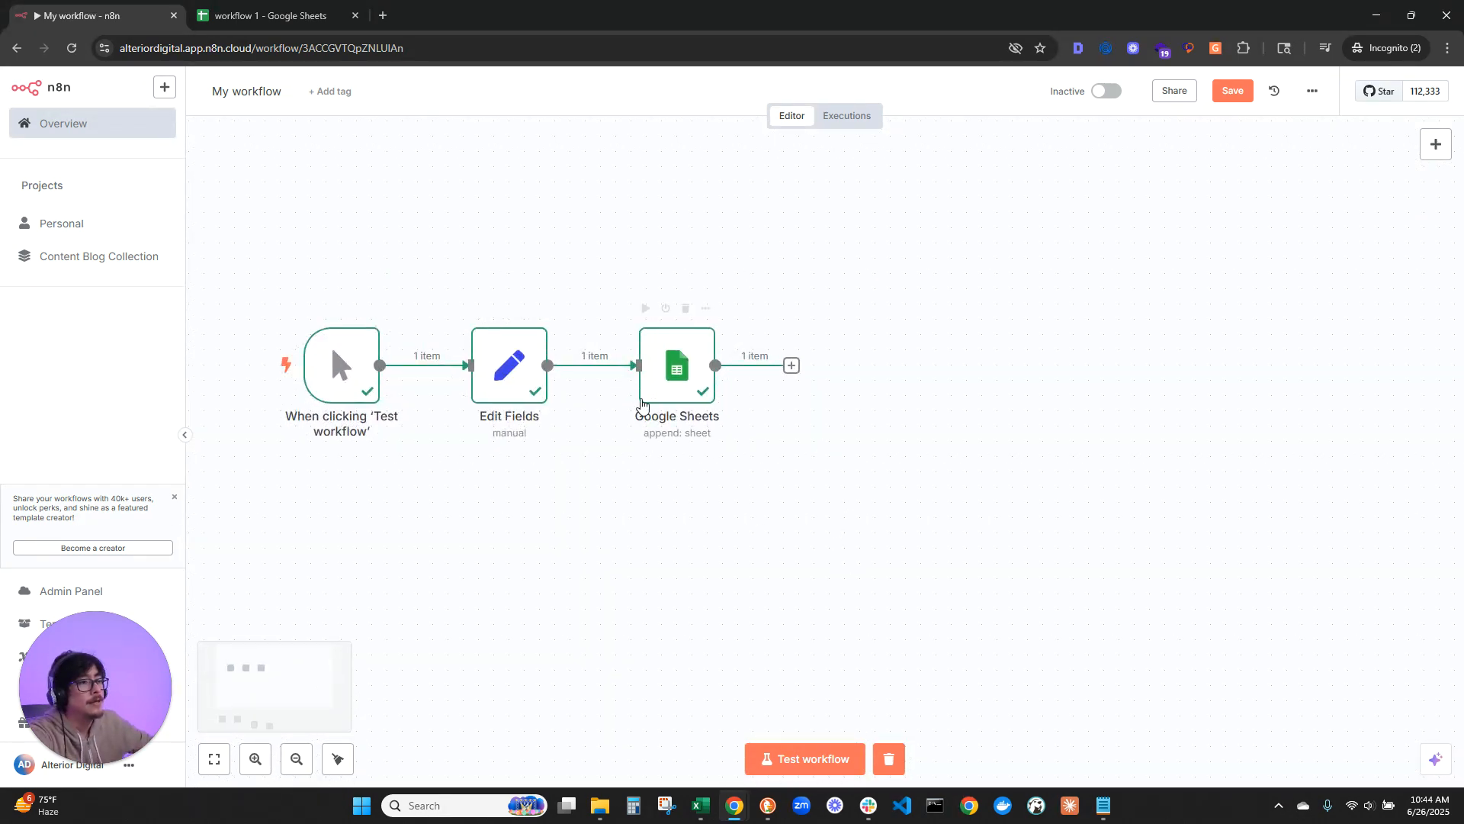
Step: Branch a Gmail node with the Send a message action off the Edit Fields output, parallel to Google Sheets
drag(675, 378, 690, 378)
drag(549, 366, 726, 566)
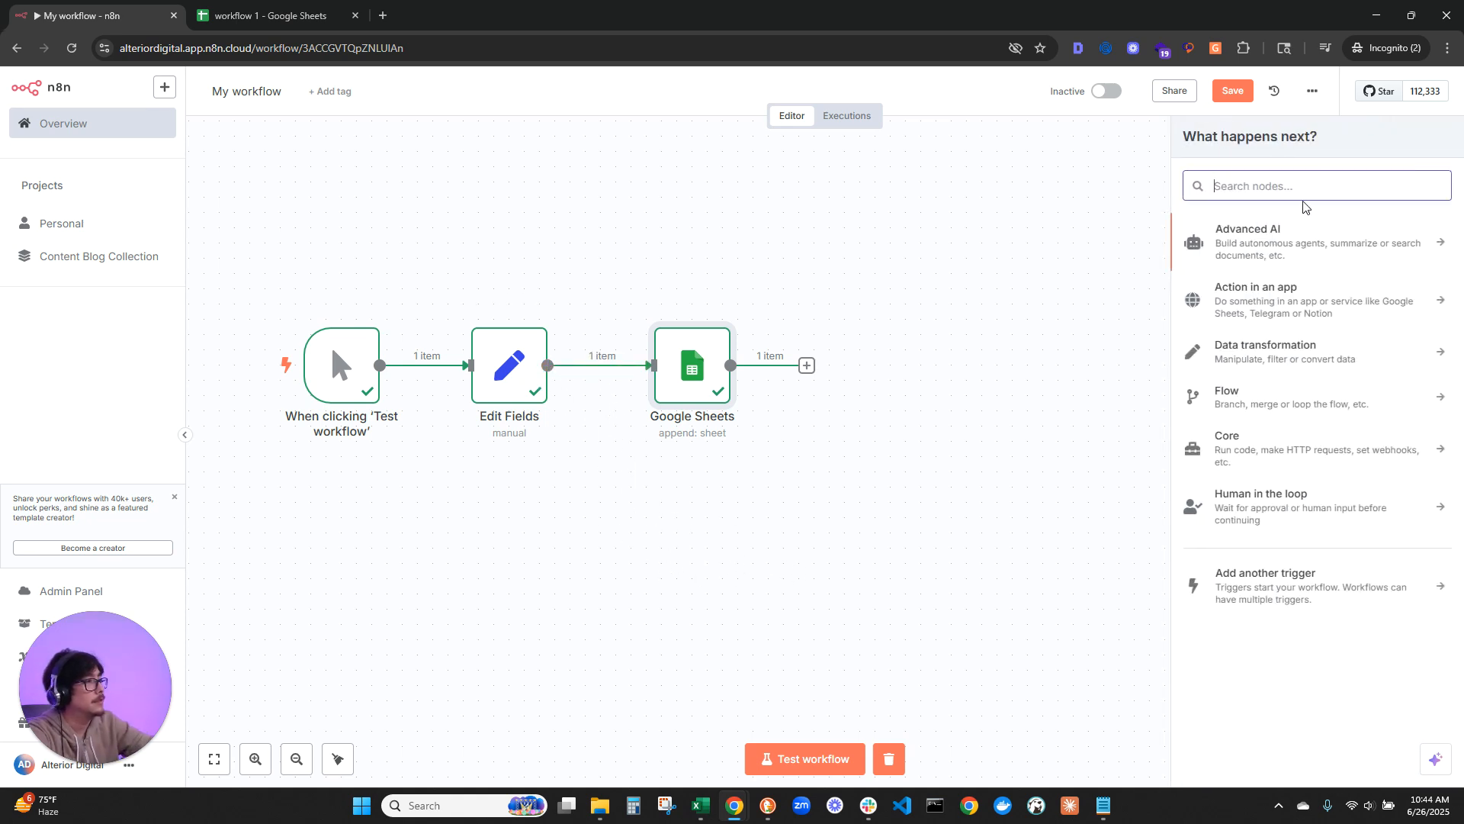
text(gma)
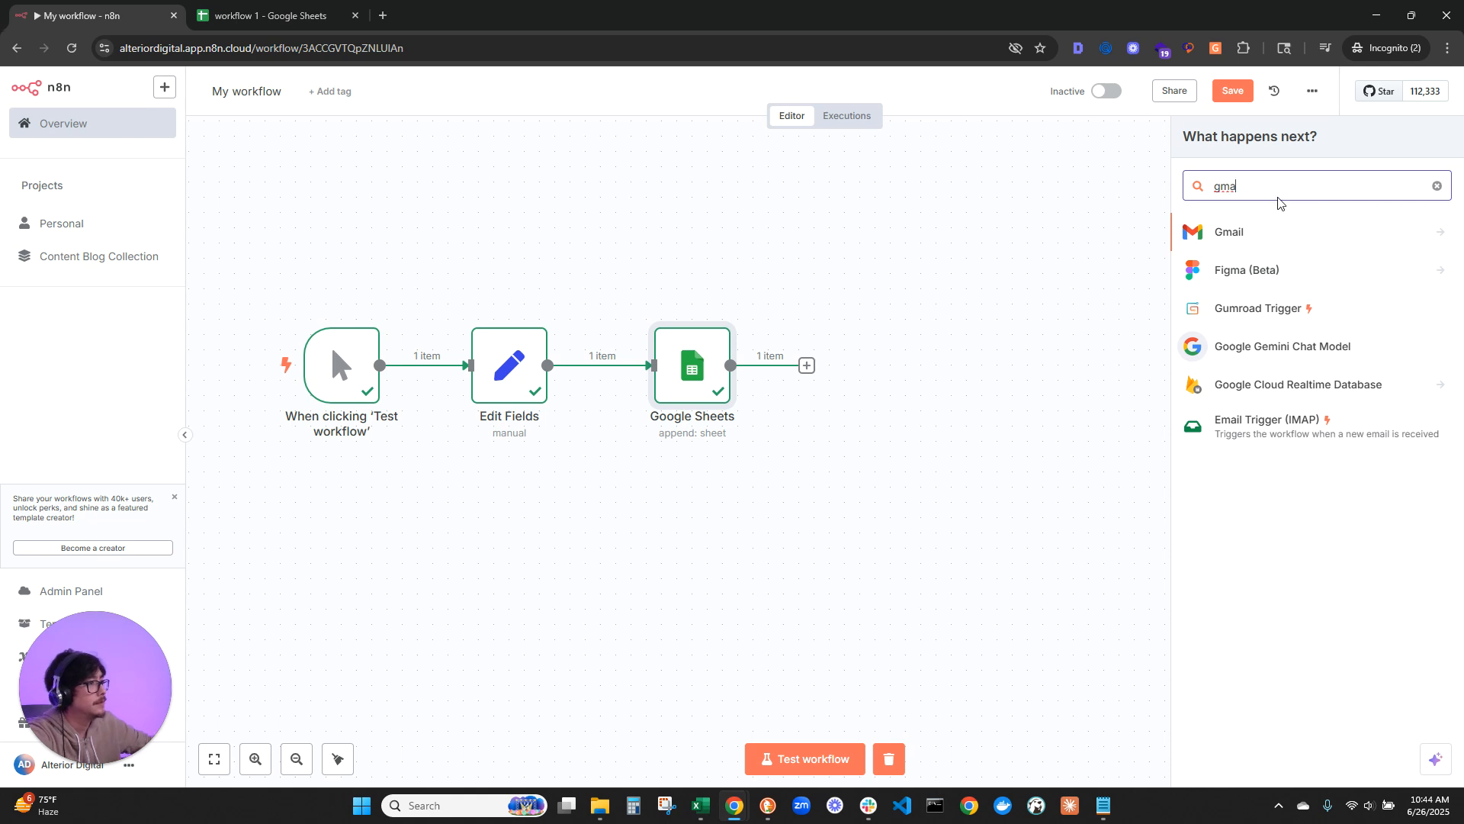
click(1268, 231)
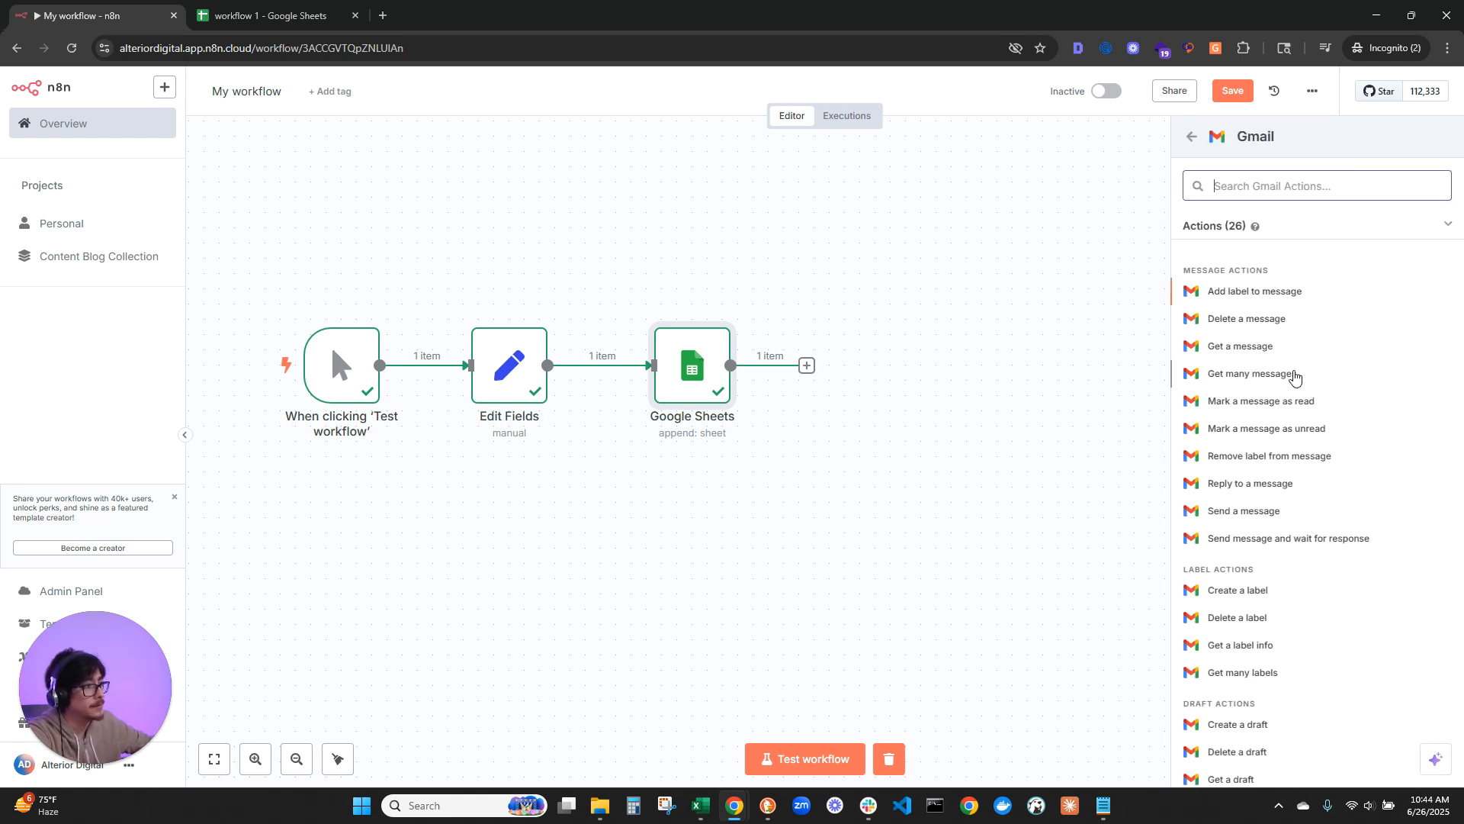
click(1251, 513)
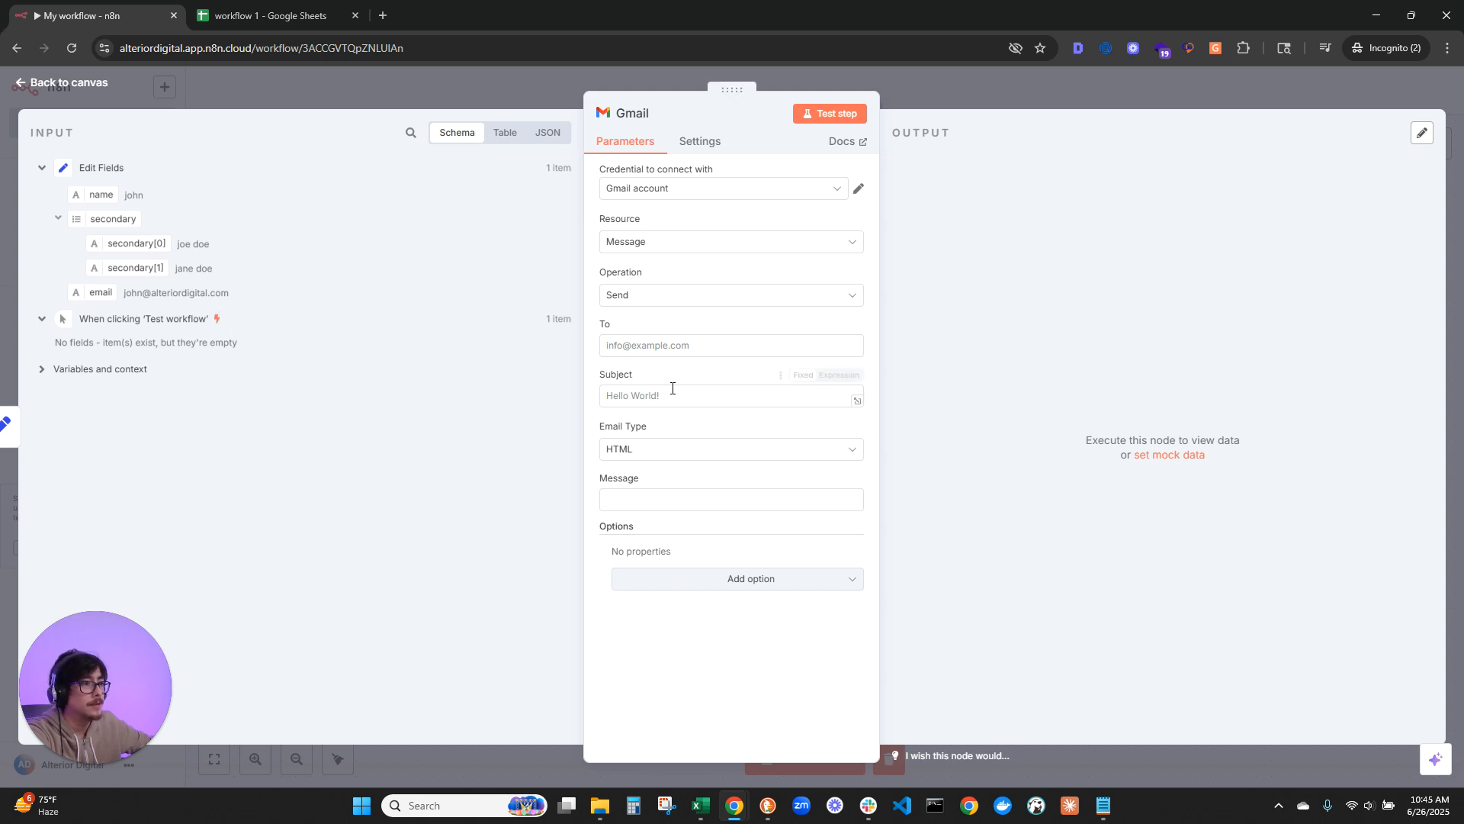
Step: Map the Edit Fields email value to the Gmail node's recipient and set the subject to "hello world"
drag(95, 292, 666, 348)
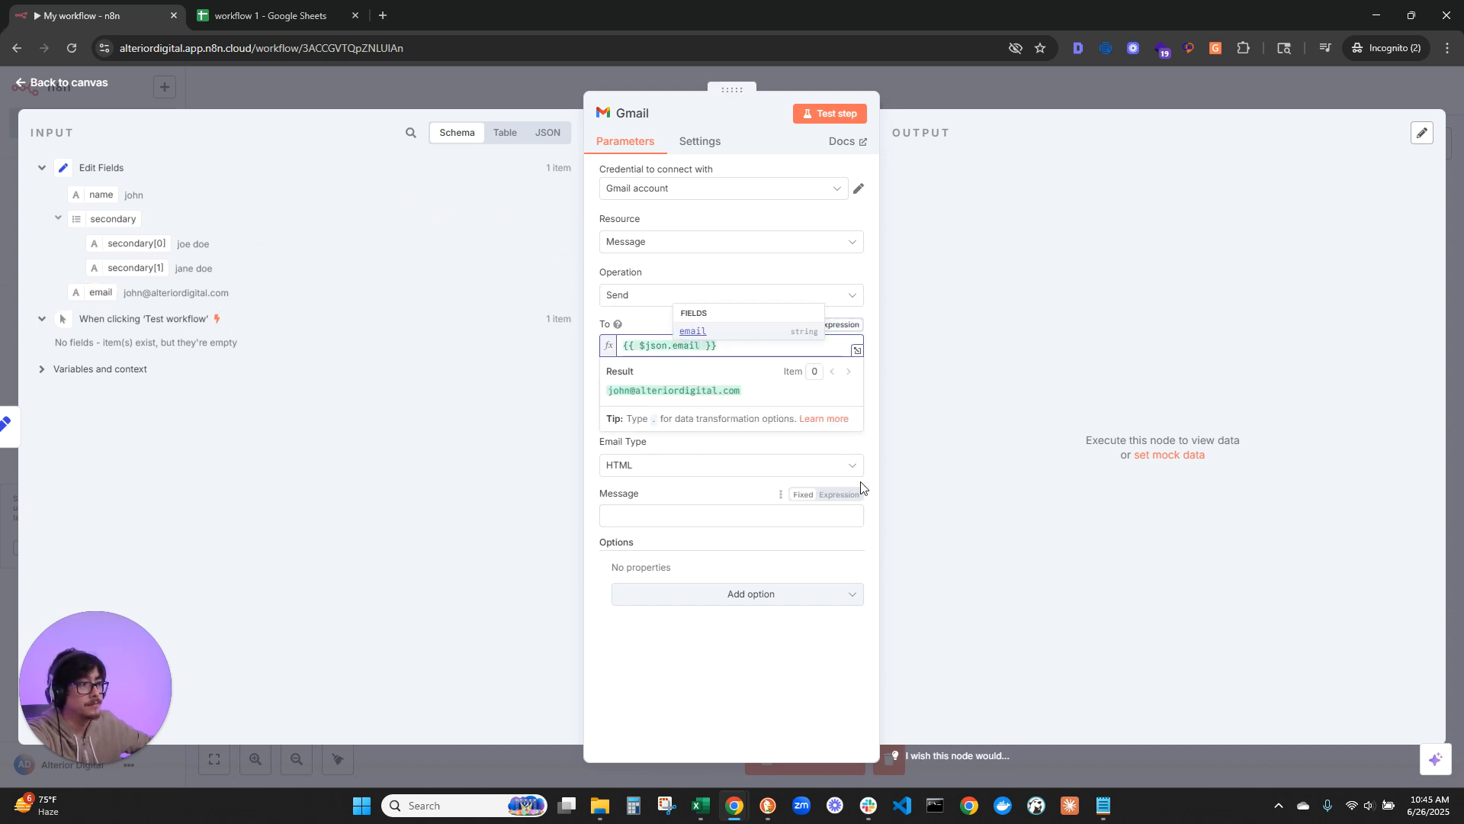
click(870, 442)
click(702, 412)
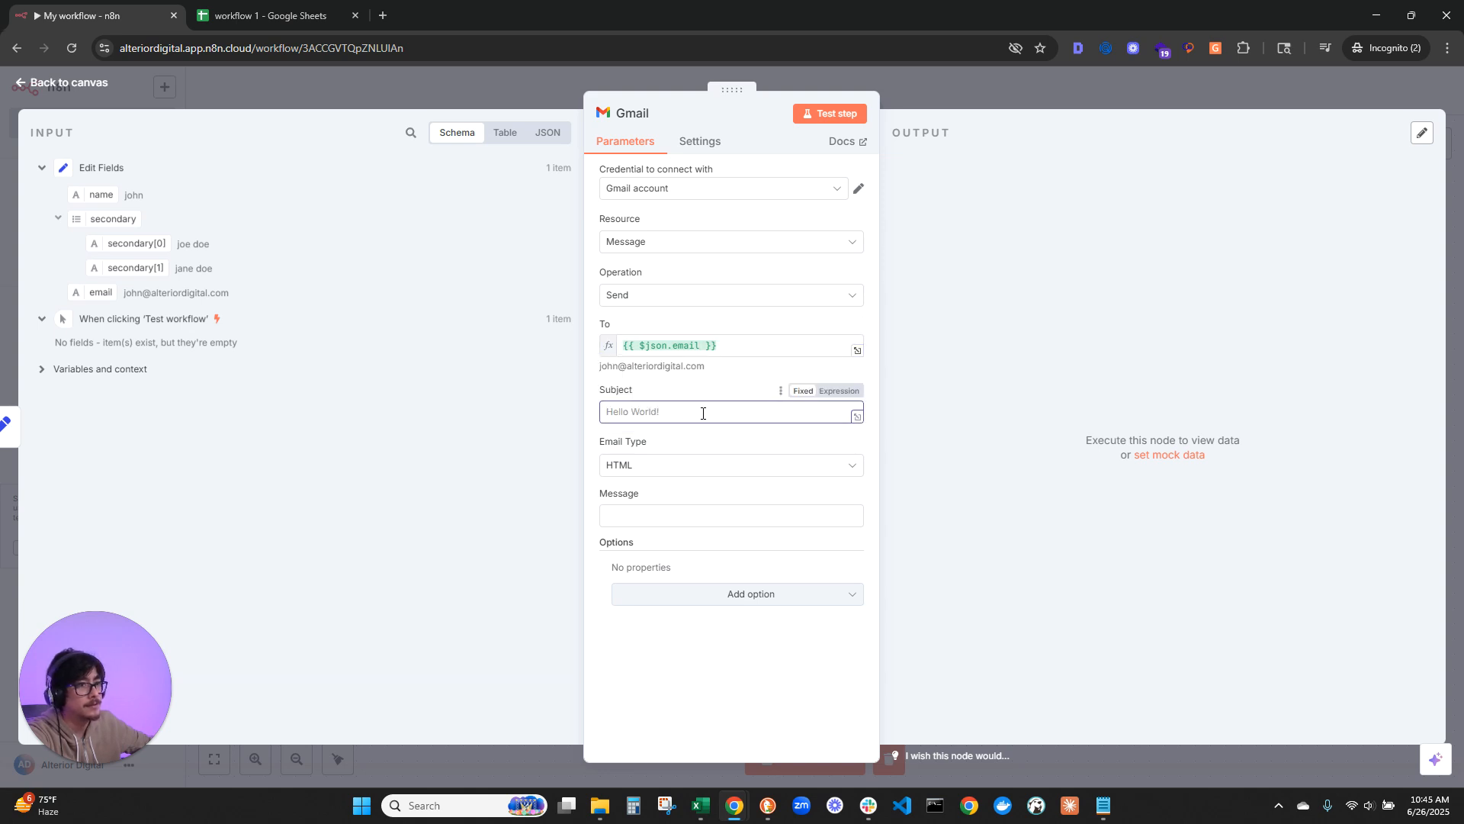
text(hello world)
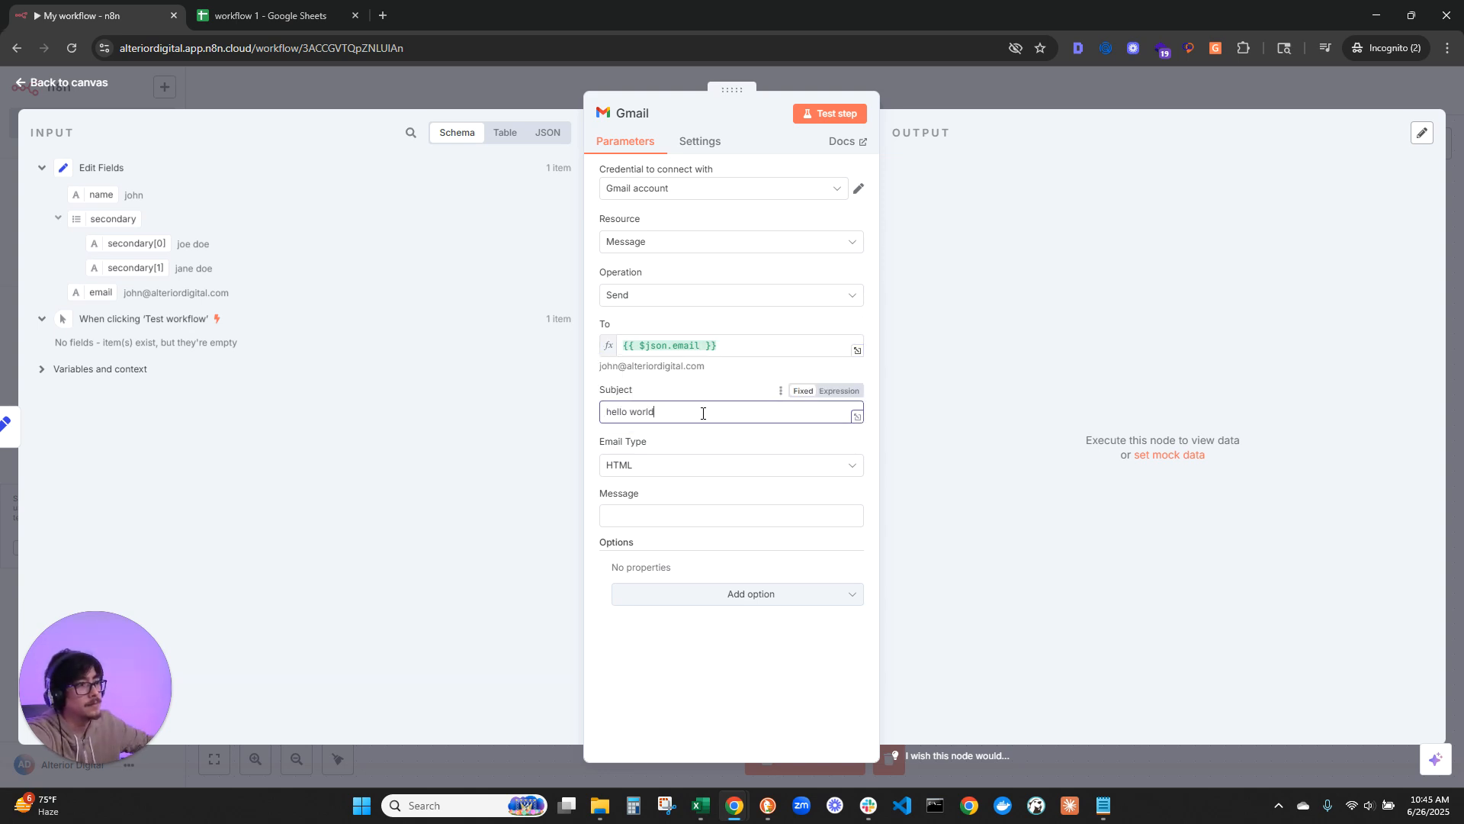
Step: Set the Gmail node's email type to Text and its message to "test 123"
click(671, 471)
click(653, 507)
click(613, 521)
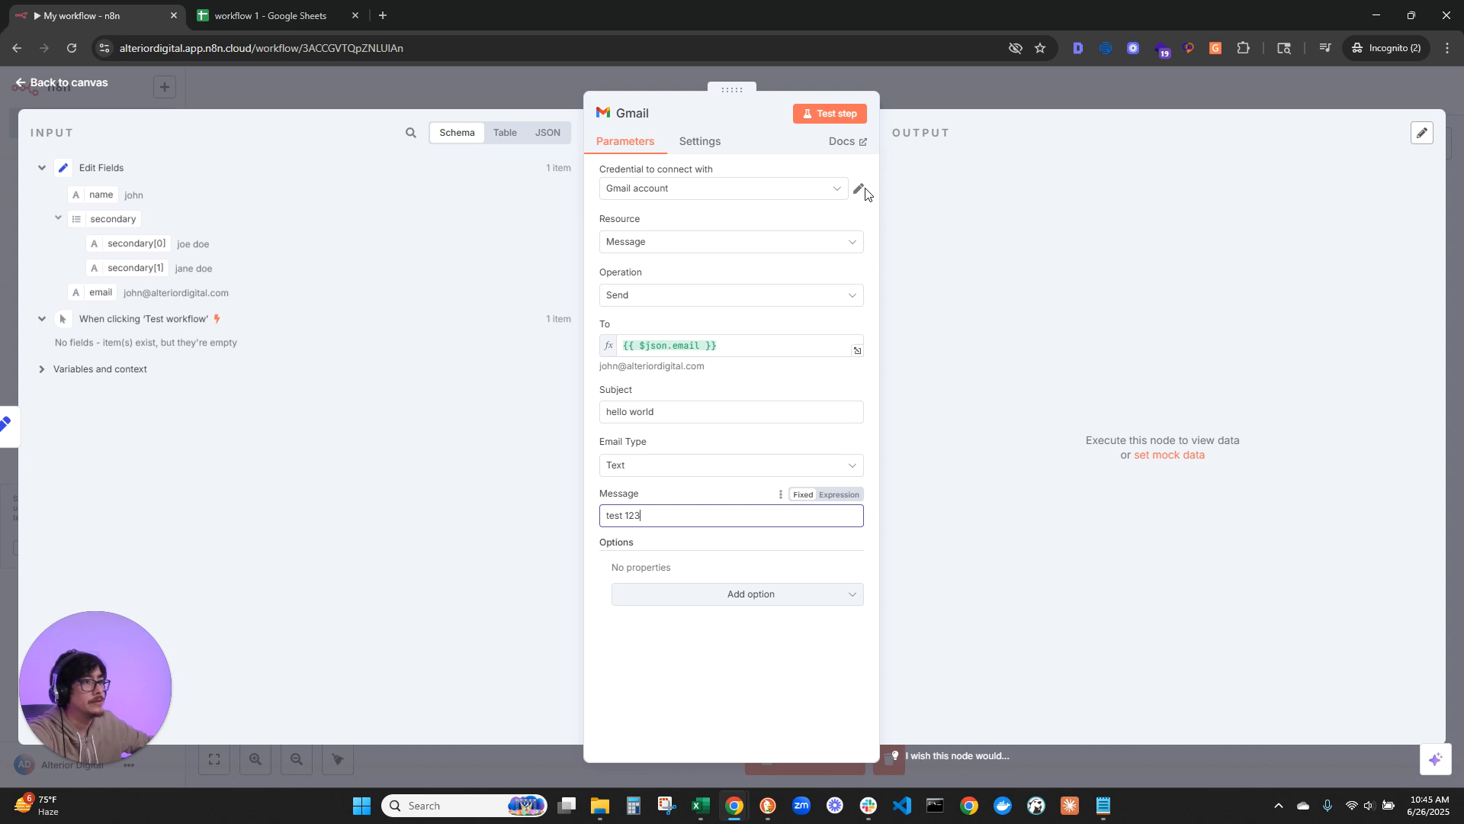
Step: Check the Gmail node's credential choices and test the step to send the email
click(809, 195)
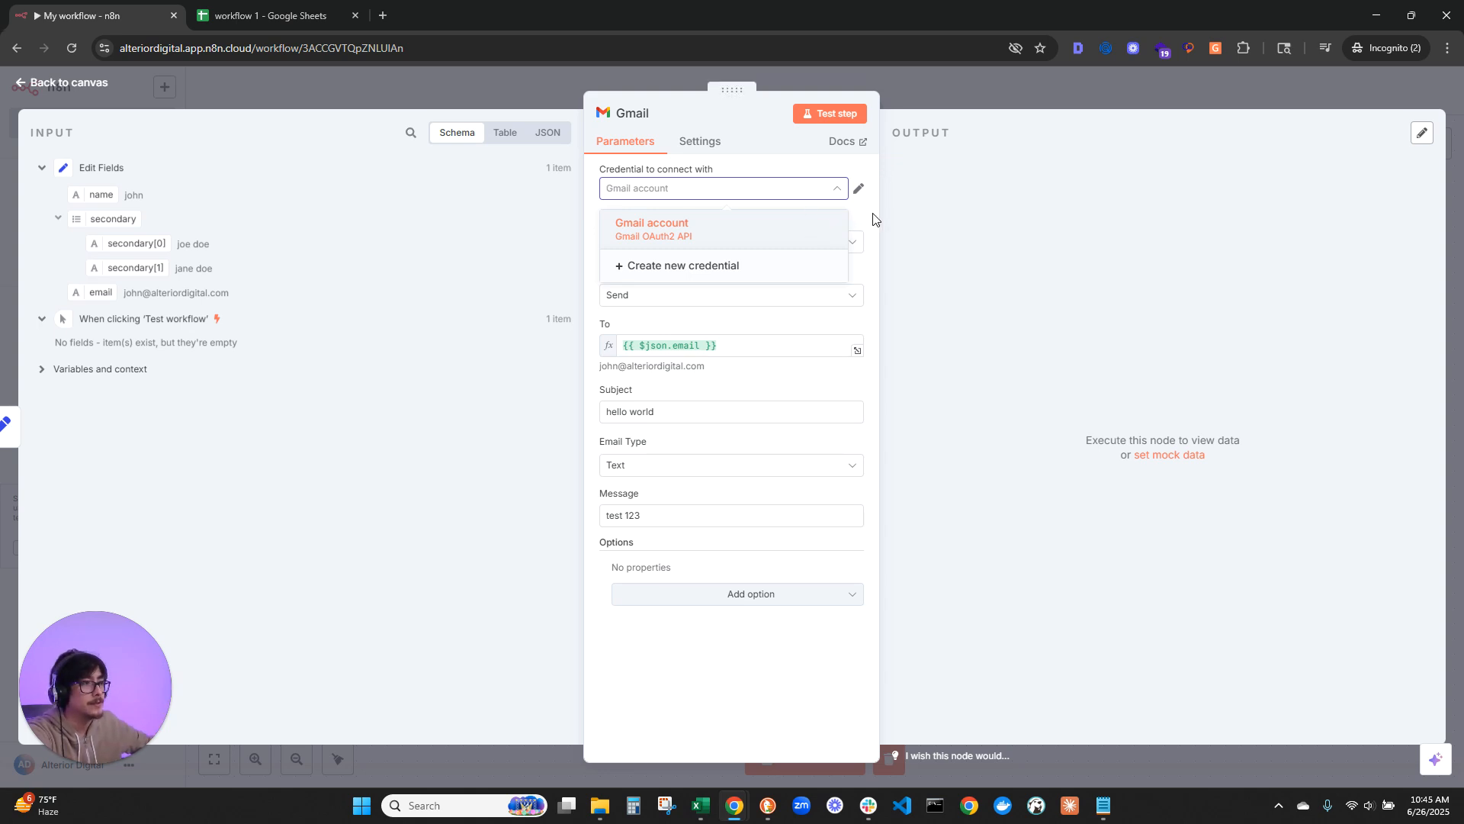
click(829, 115)
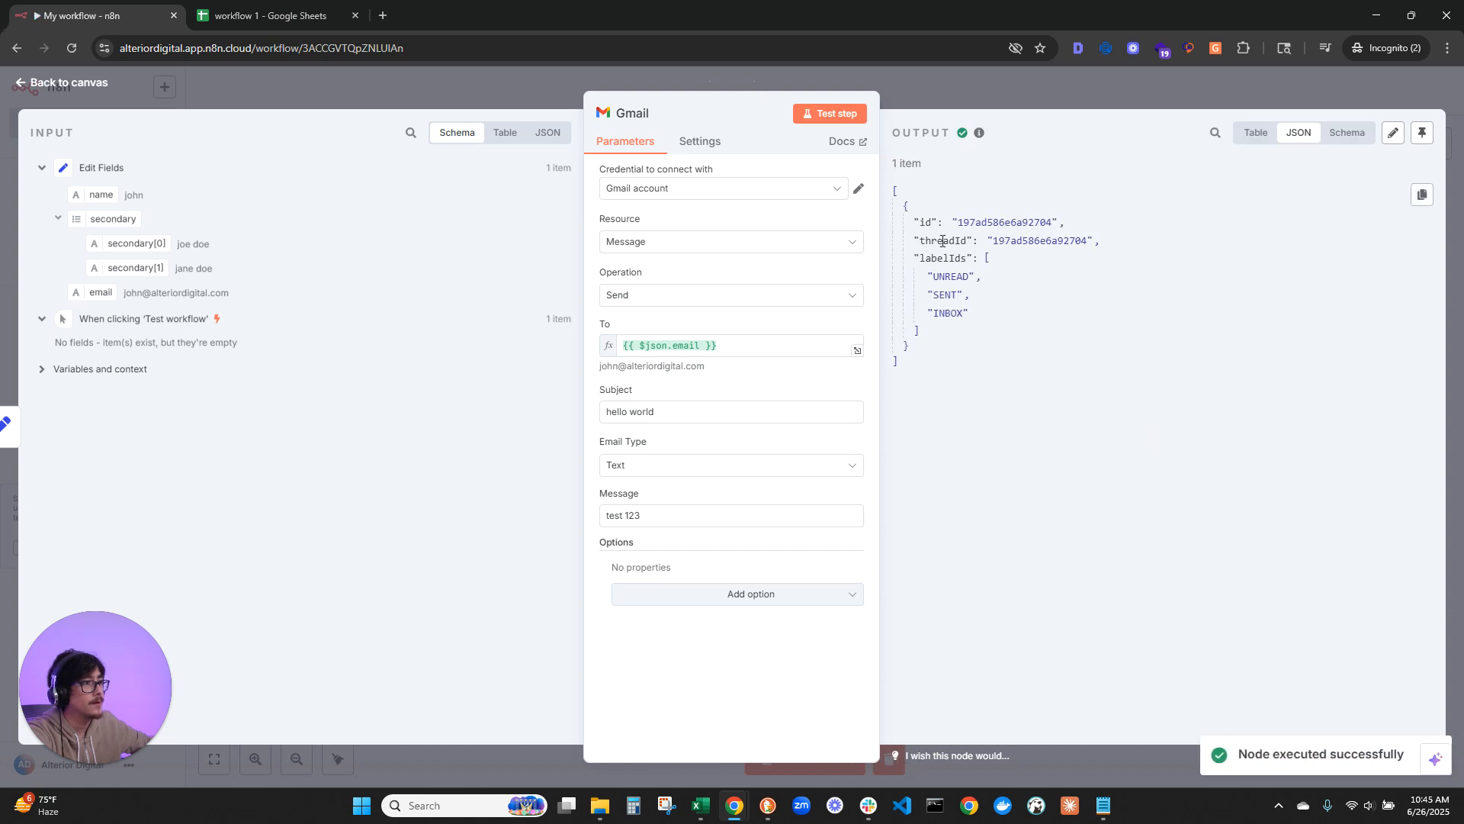
drag(898, 130, 997, 147)
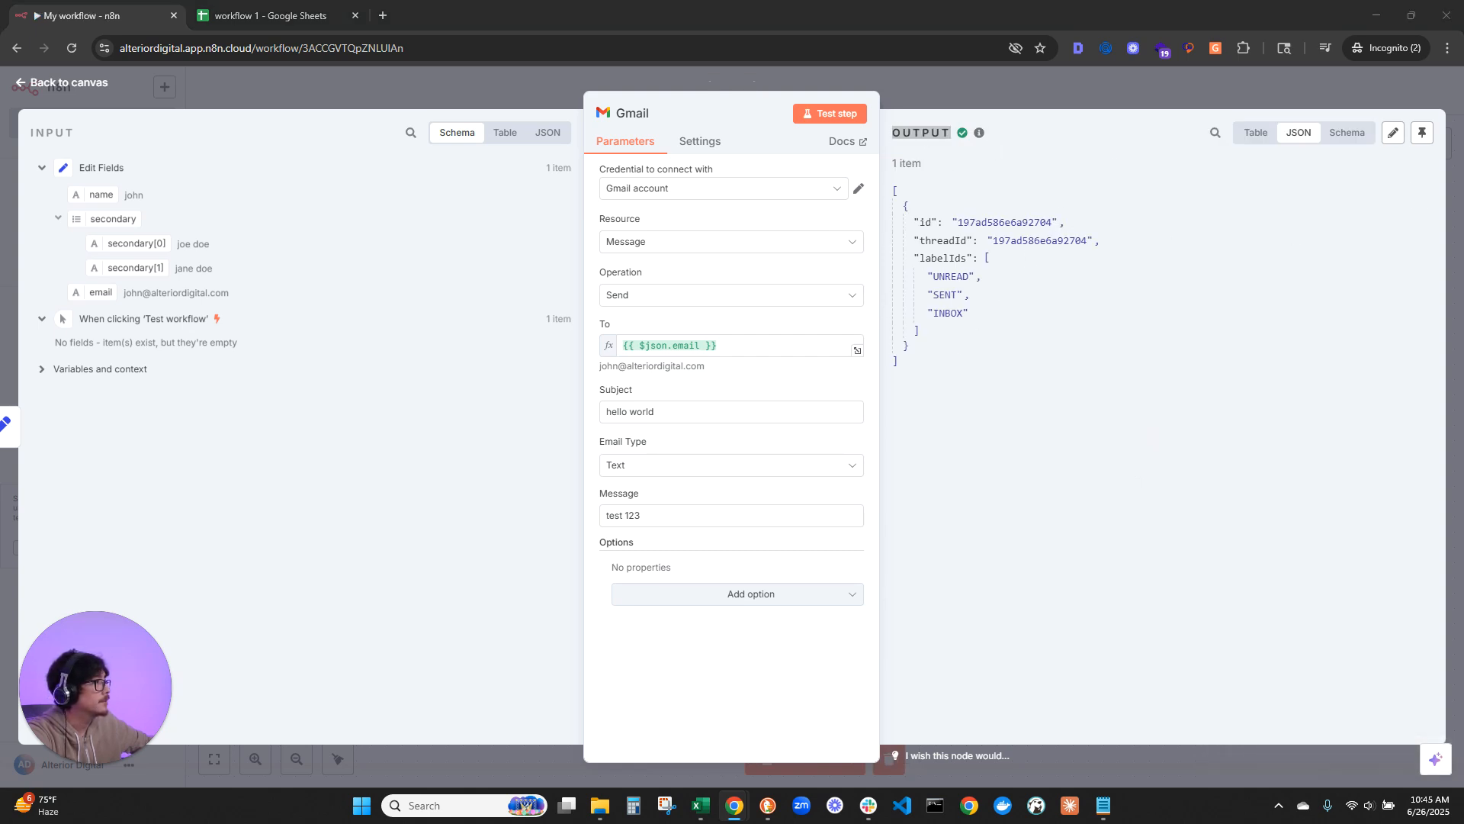
Step: Open the received "hello world" email in Gmail and examine its message text and n8n footer
drag(1463, 137, 791, 11)
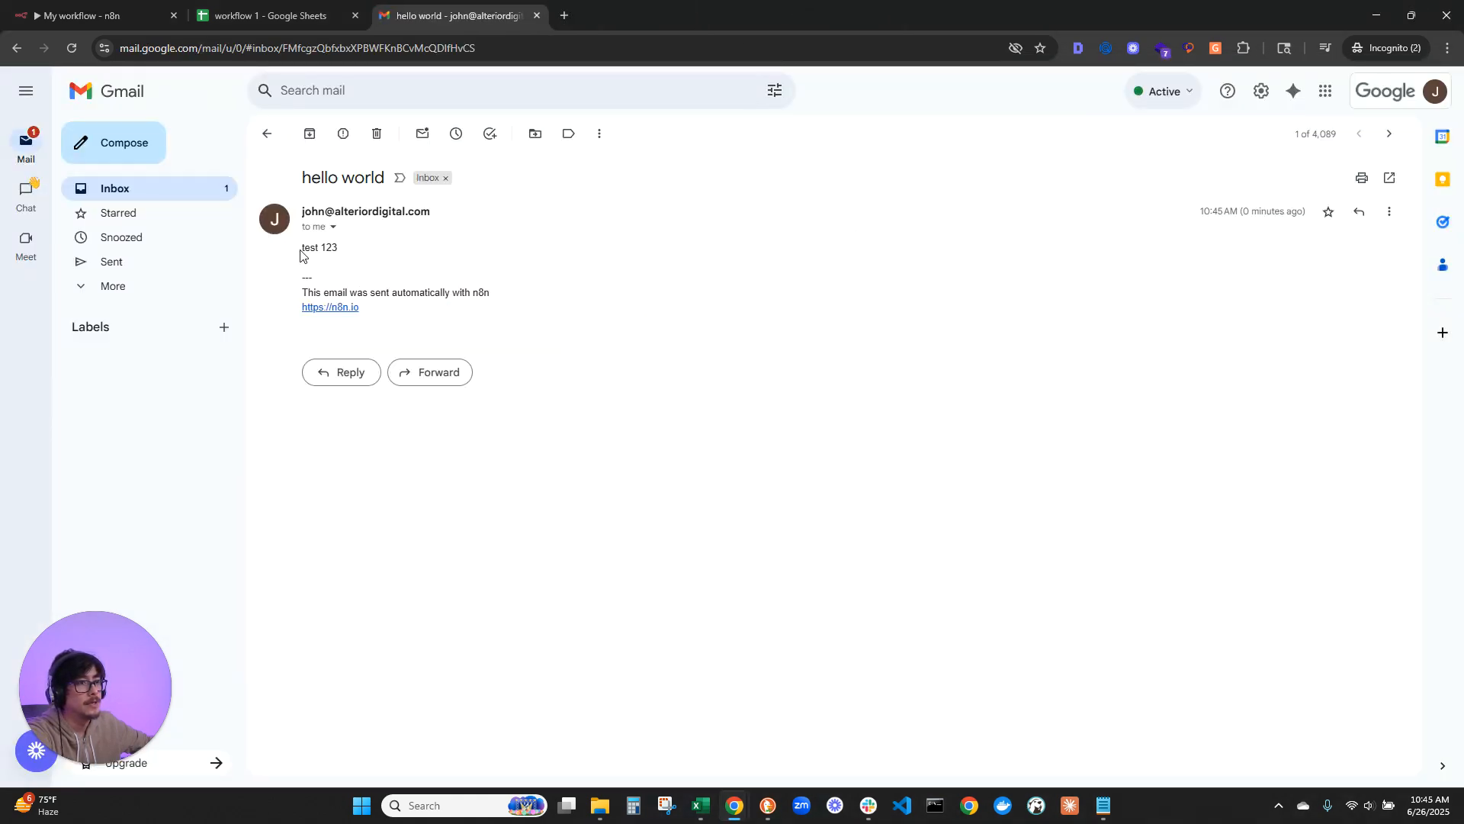
drag(303, 252, 375, 257)
click(468, 307)
drag(290, 297, 522, 309)
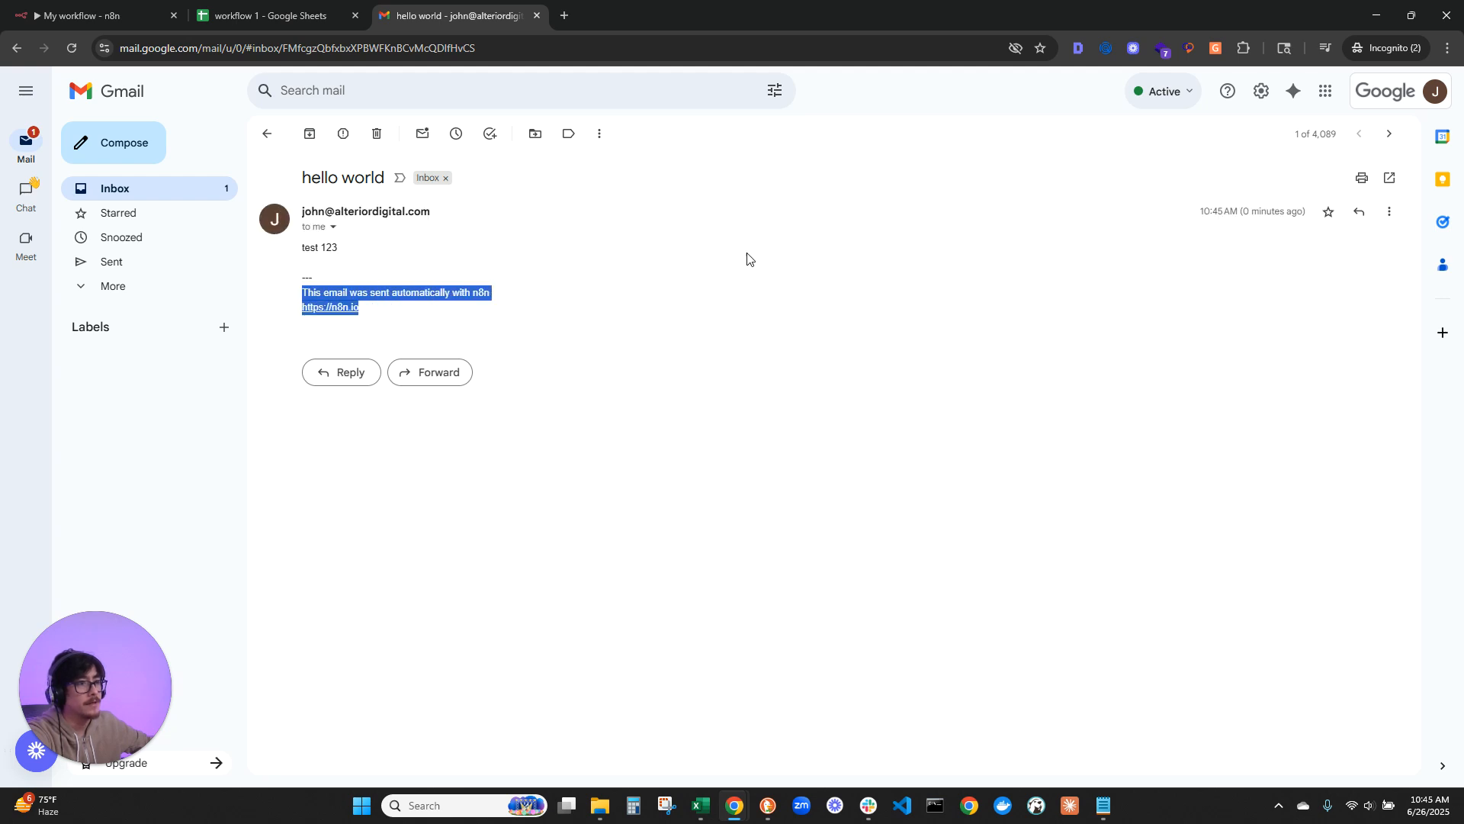
drag(429, 17, 1463, 221)
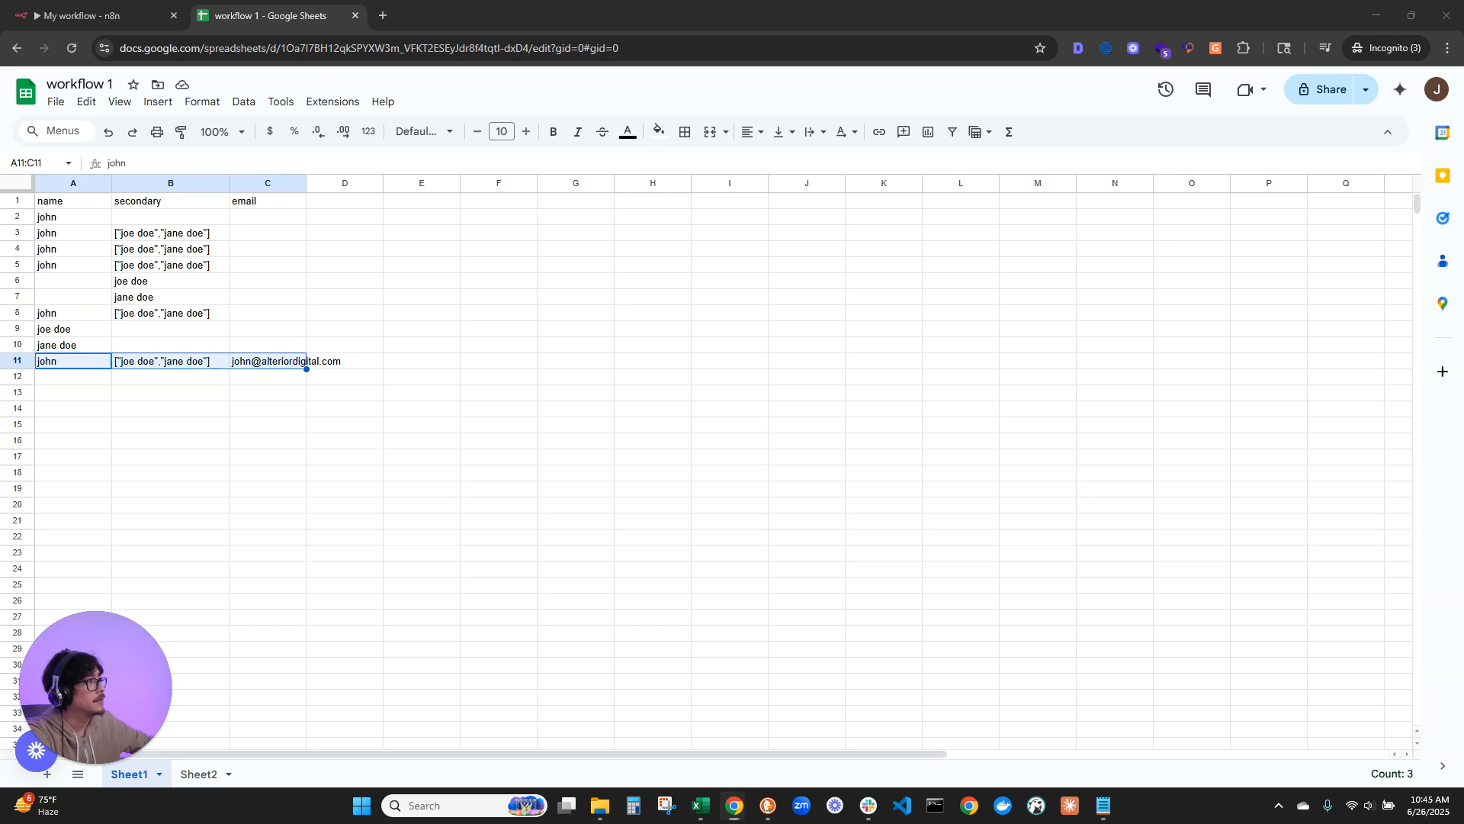
Step: Add the Append n8n Attribution option to the Gmail node, switch it off, and test the step to send another email
click(84, 16)
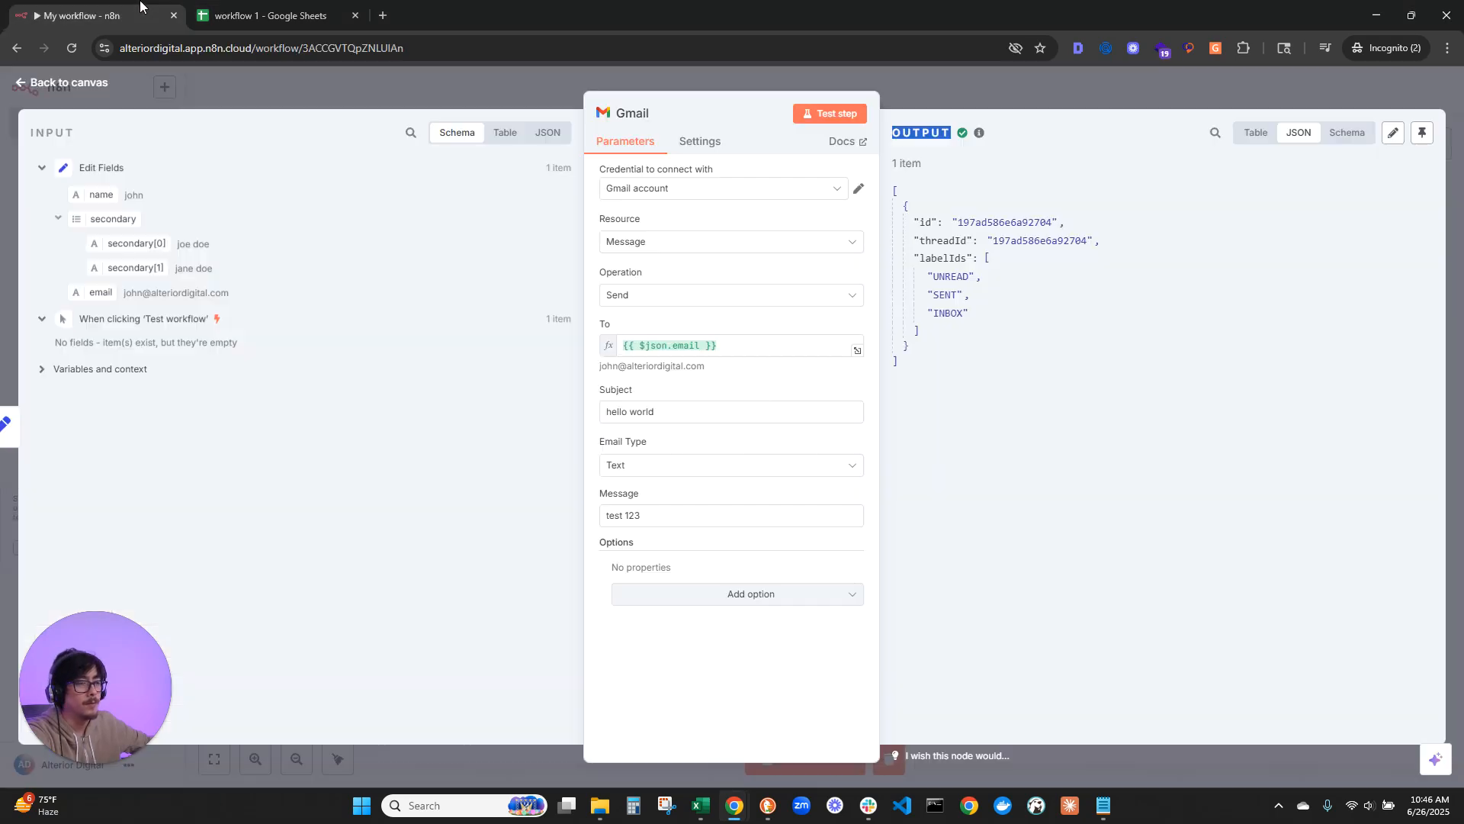
click(786, 594)
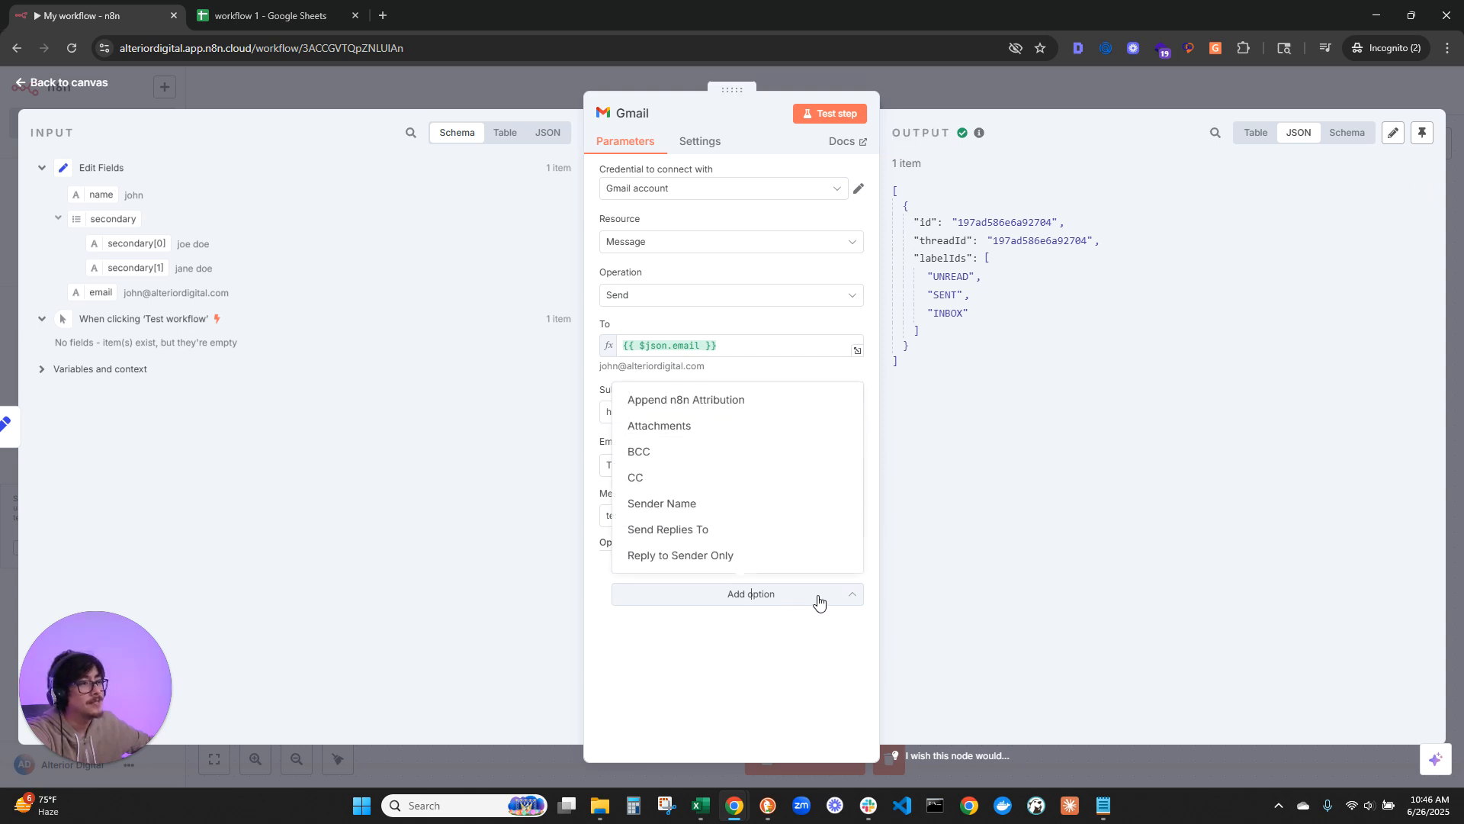
click(638, 401)
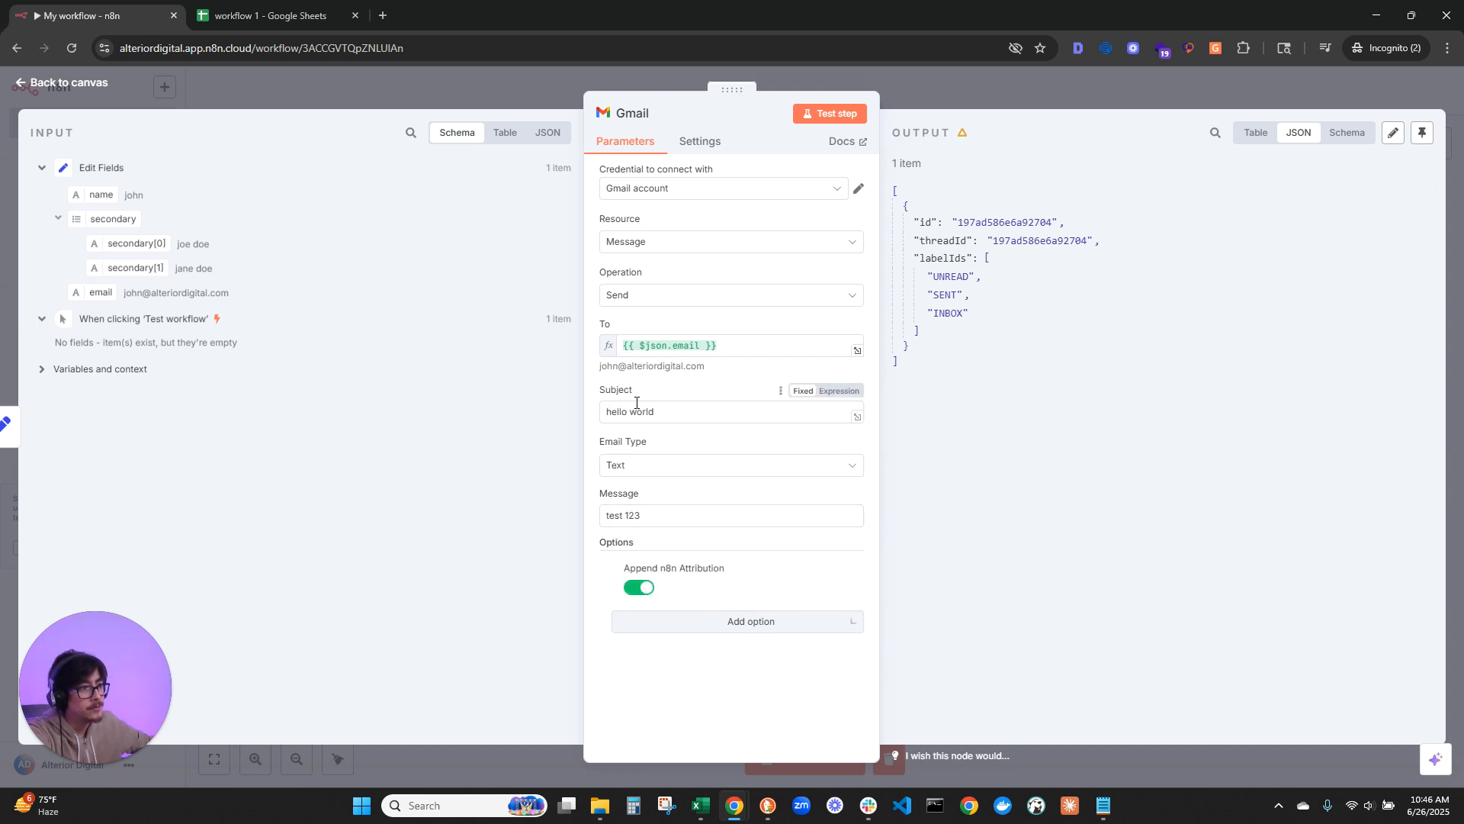
click(641, 589)
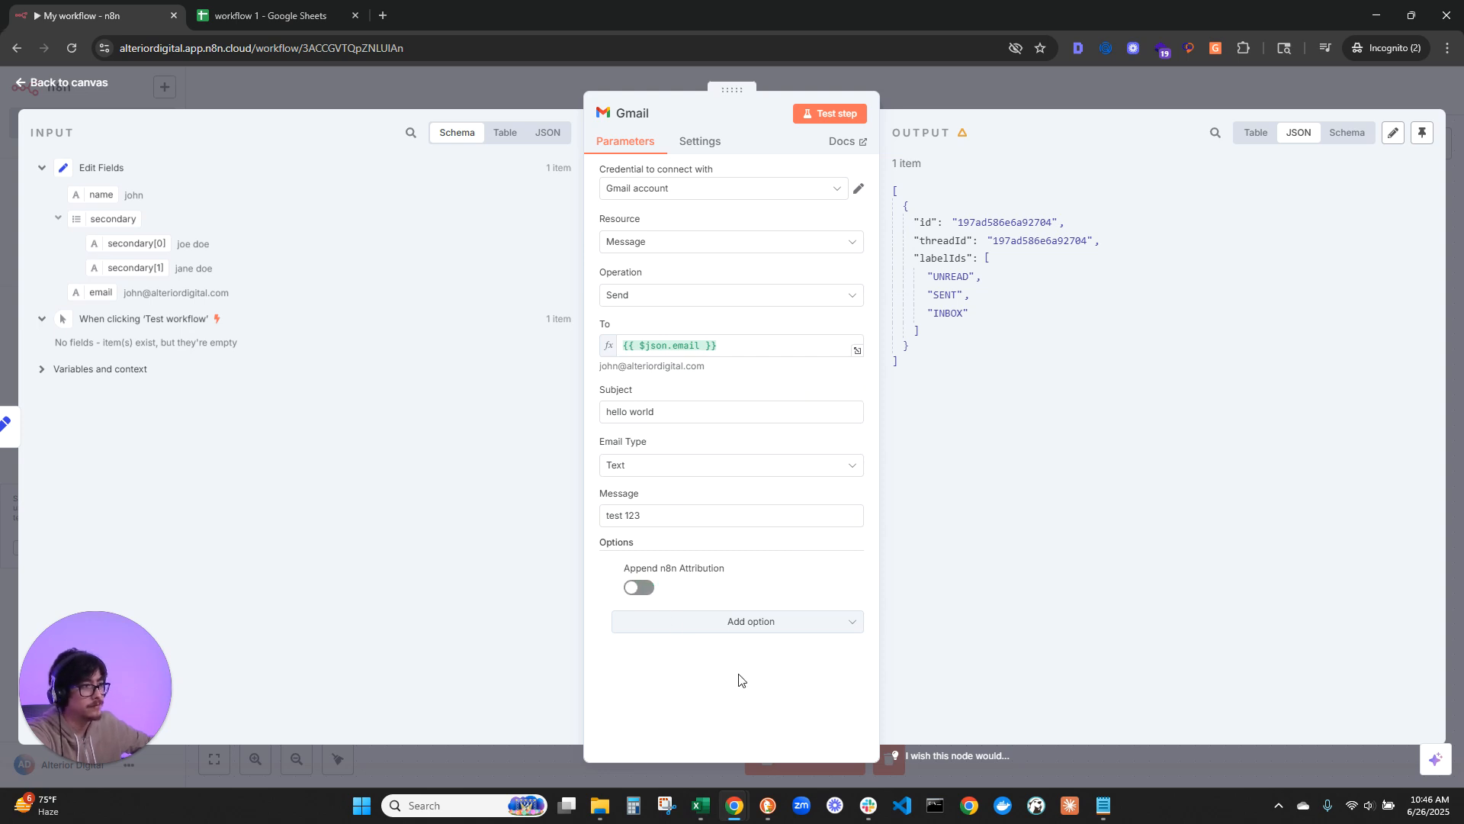
click(831, 113)
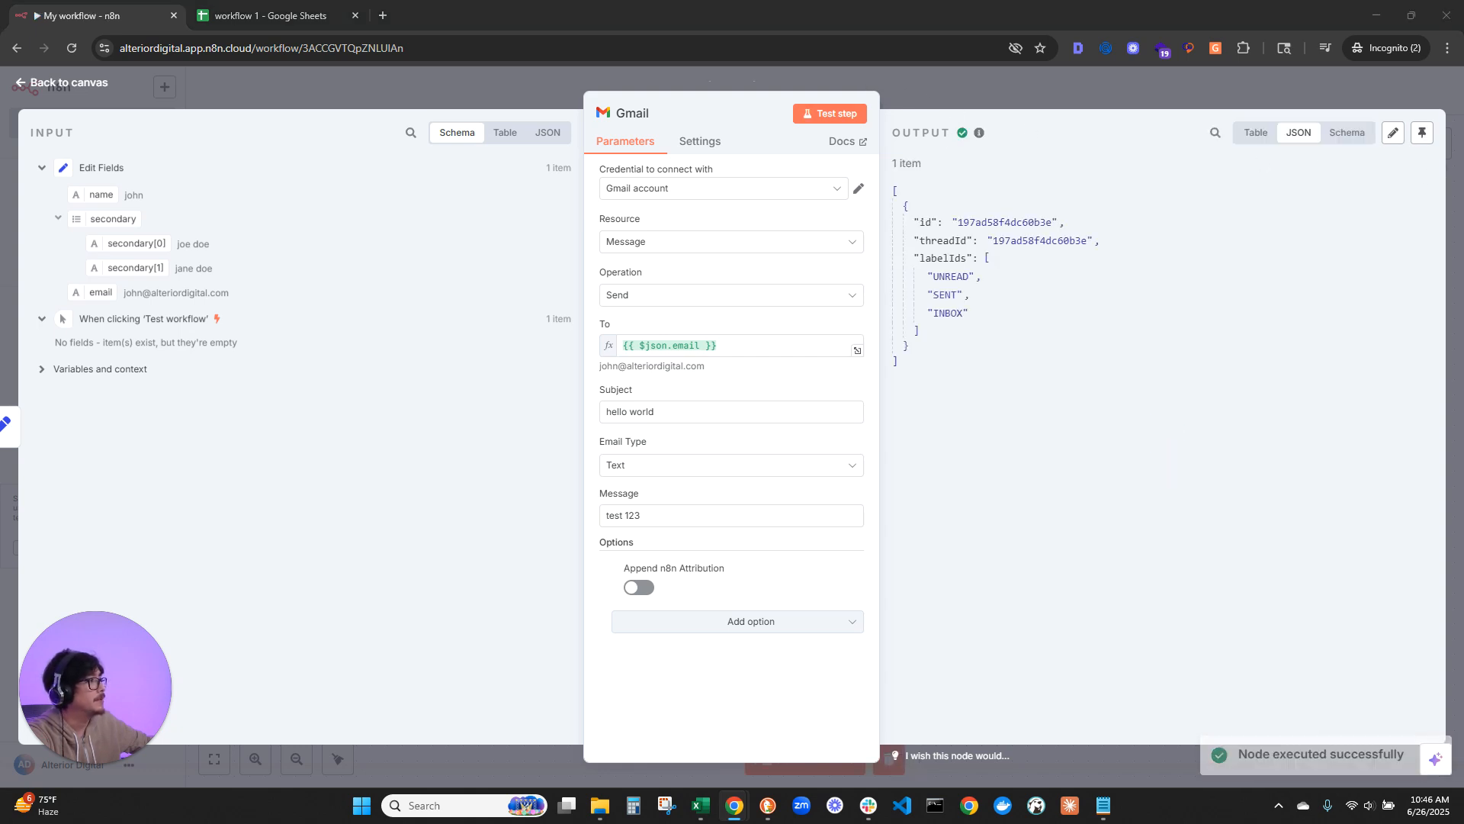
Step: Compare the footers of the two newest "hello world" emails in Gmail, then return to the n8n workflow
drag(1463, 58, 488, 14)
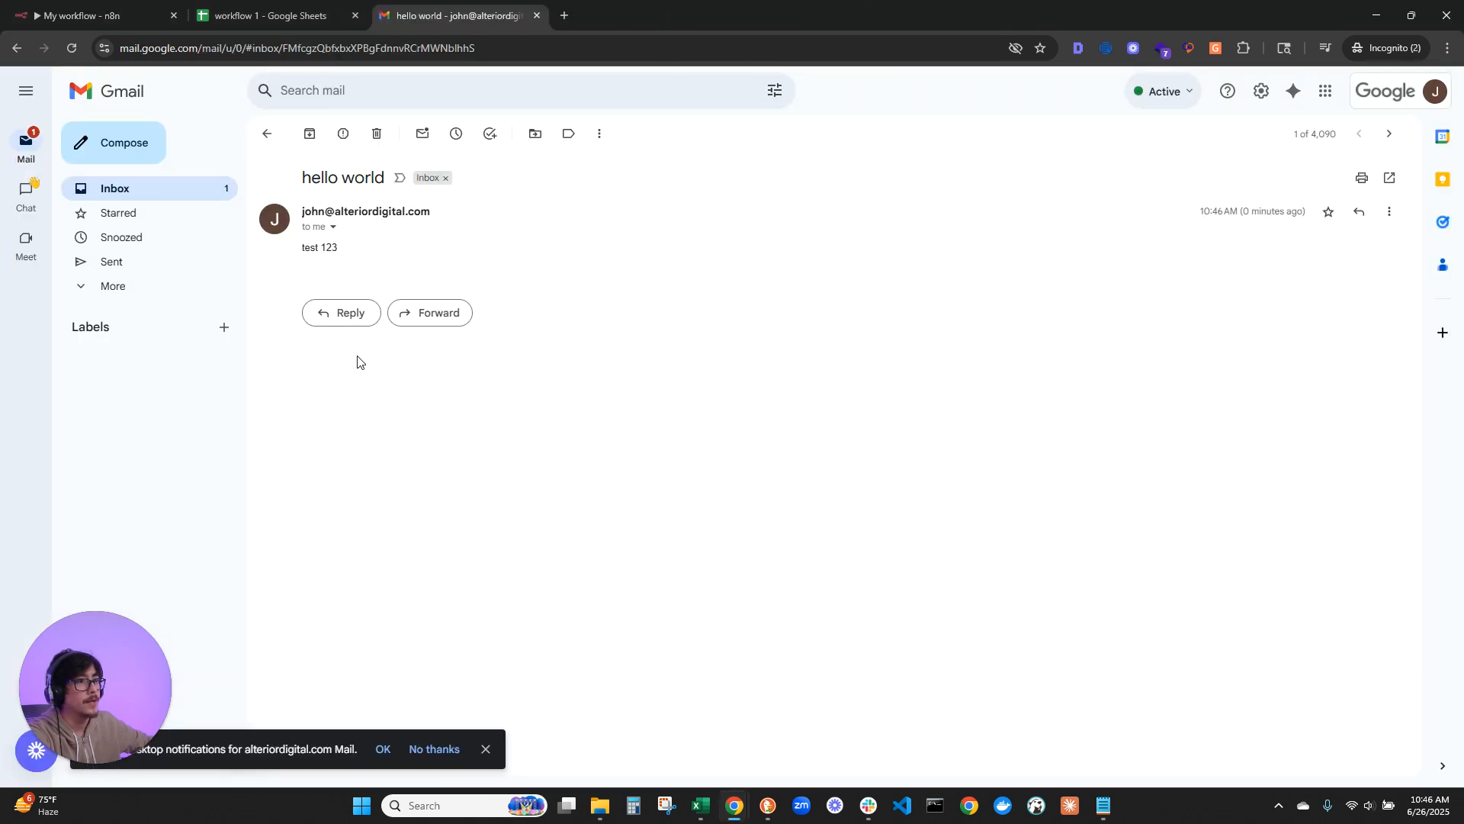
click(1388, 134)
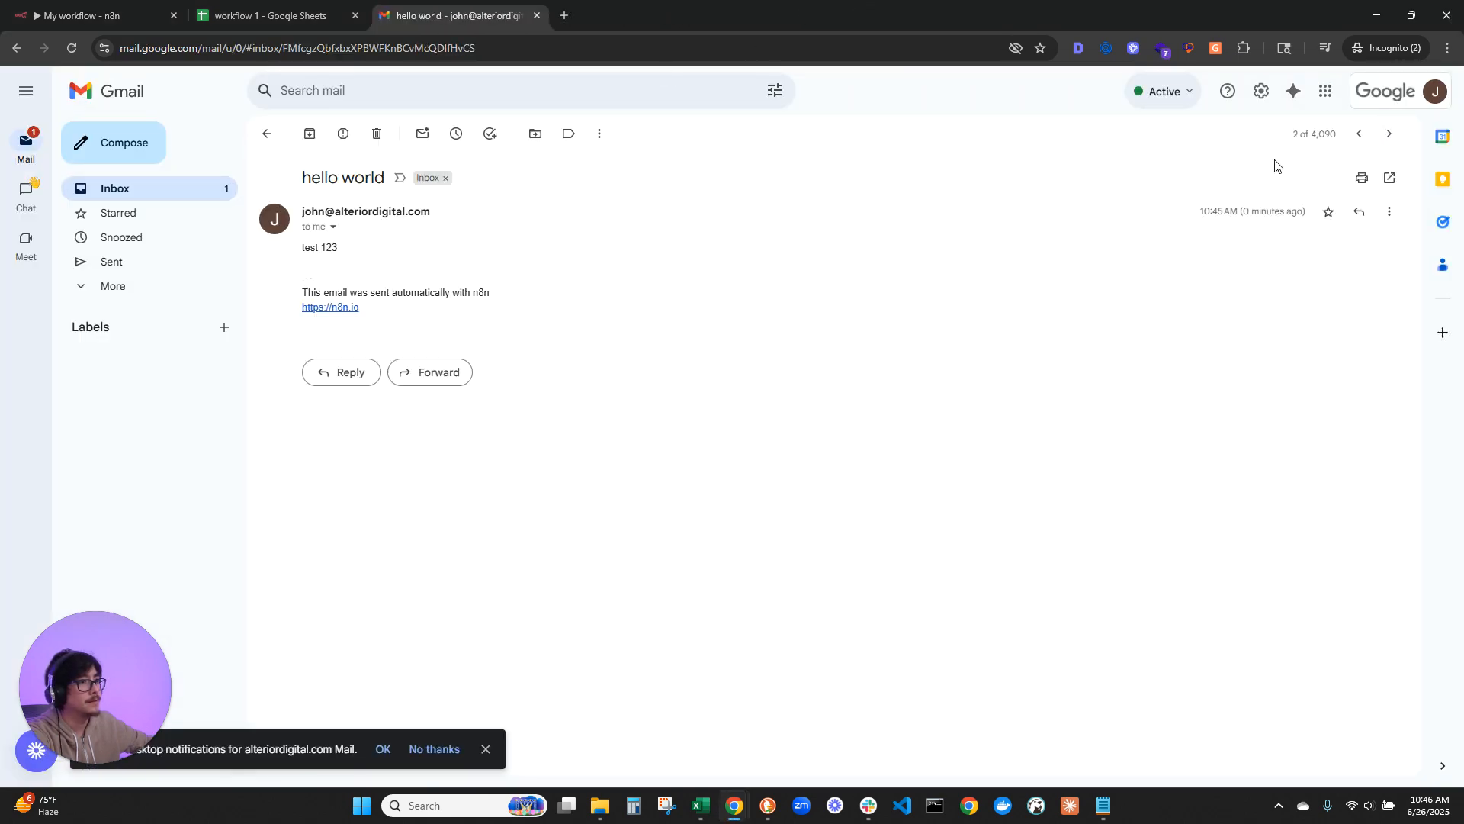
click(1359, 134)
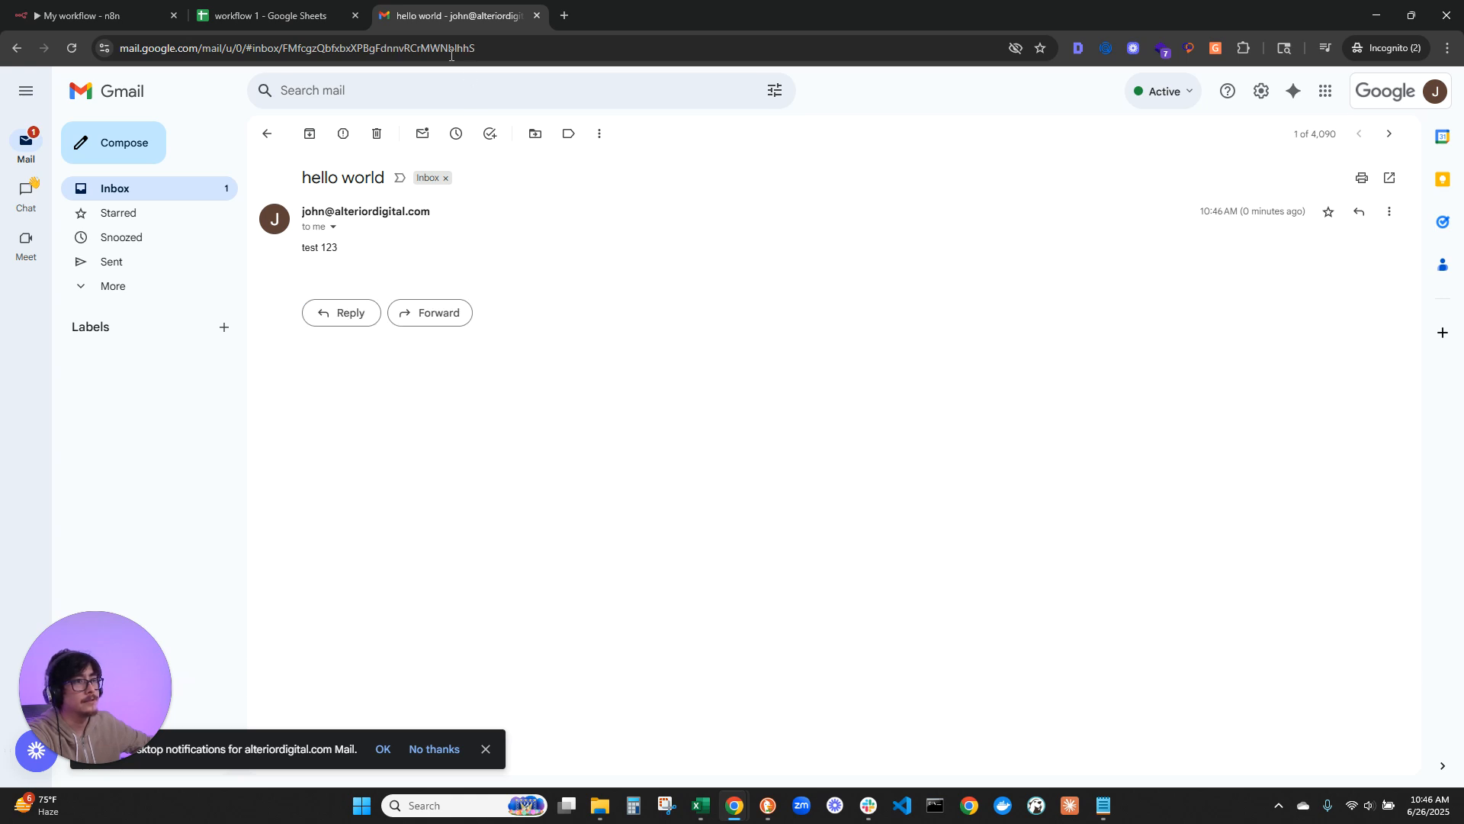
middle_click(432, 23)
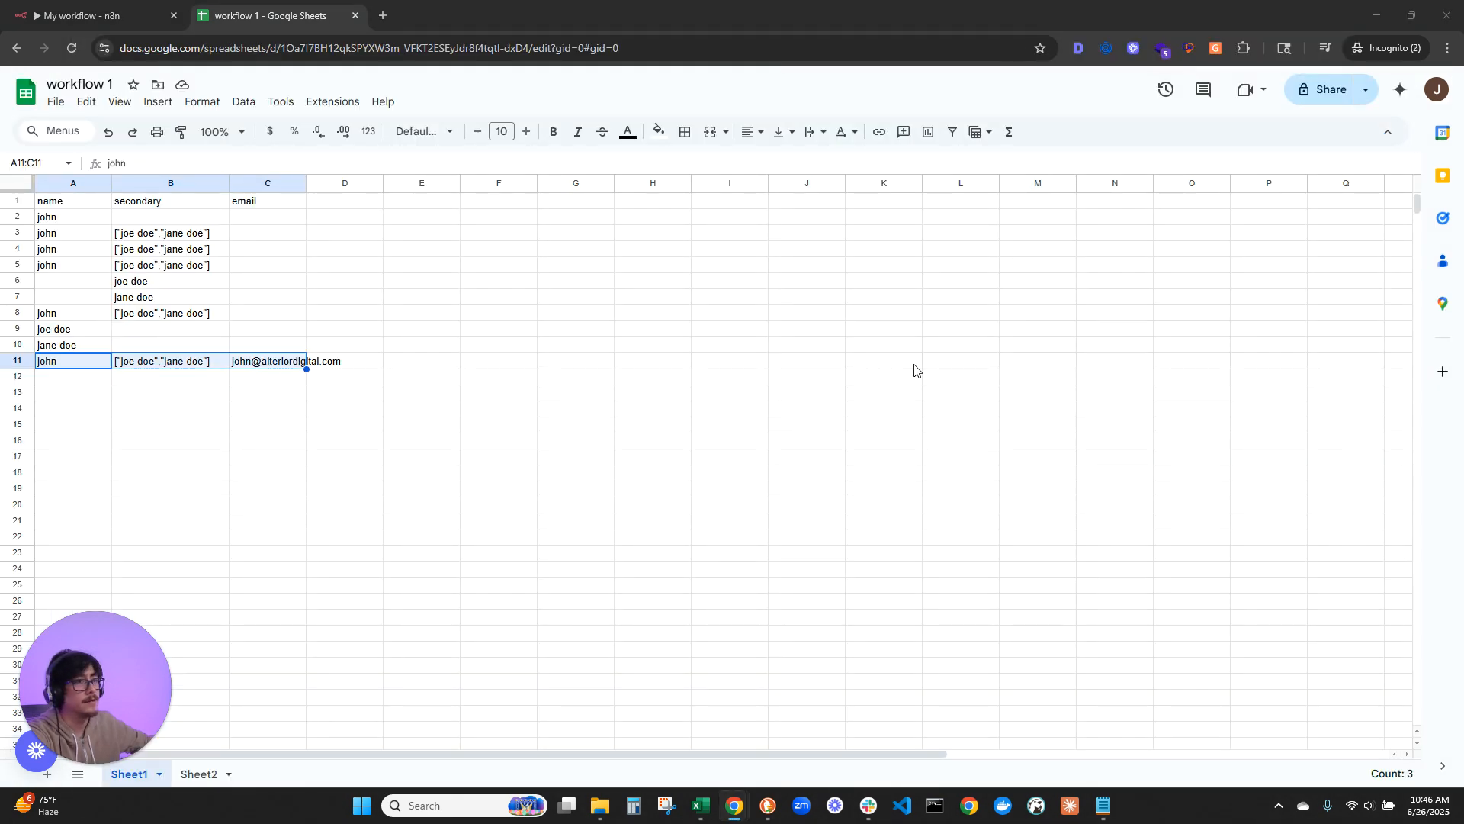
click(84, 15)
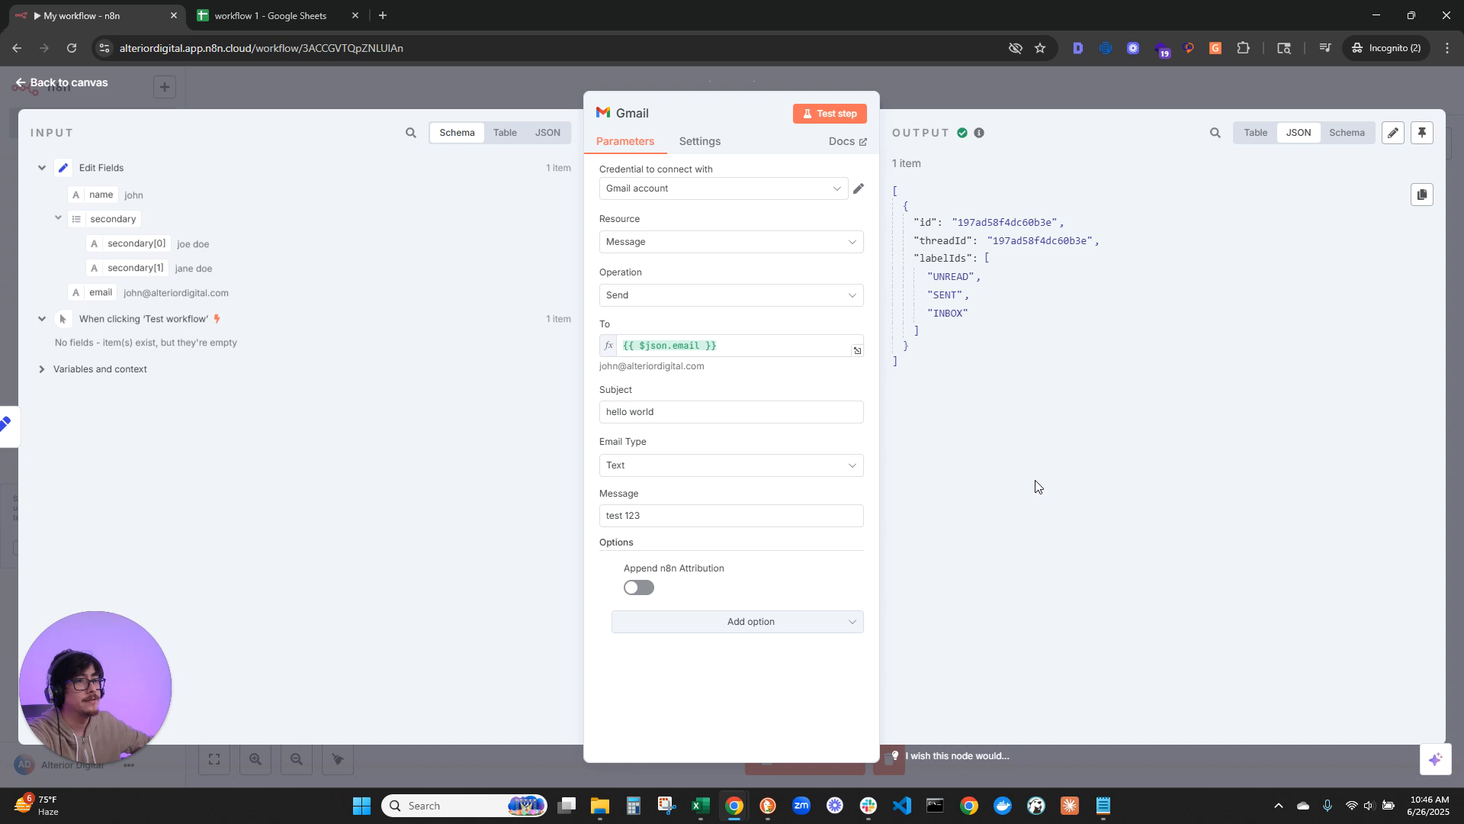
Step: Go back to the canvas and place the Gmail node directly beneath the Google Sheets node
click(53, 85)
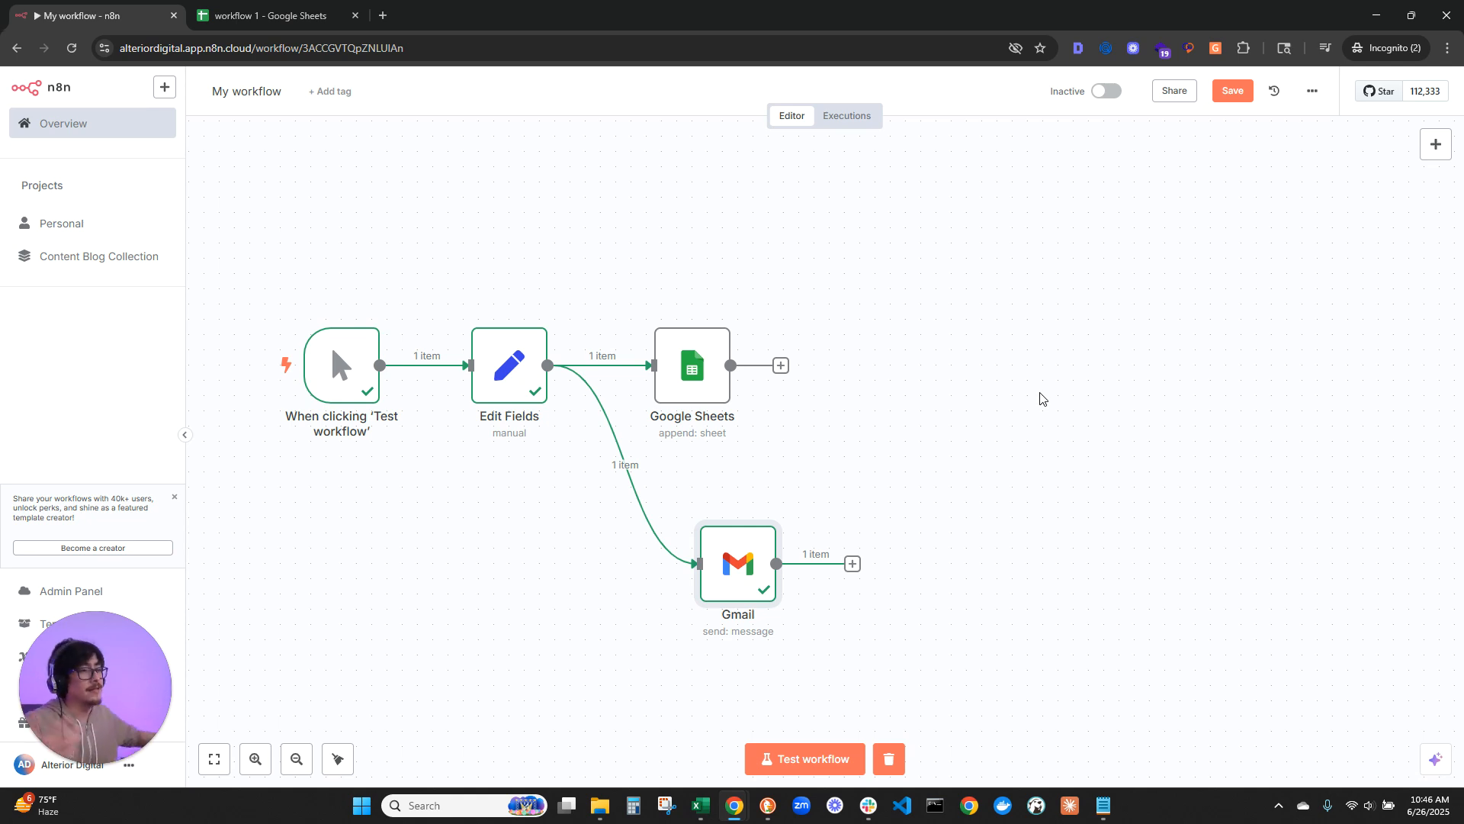
drag(990, 346, 1089, 292)
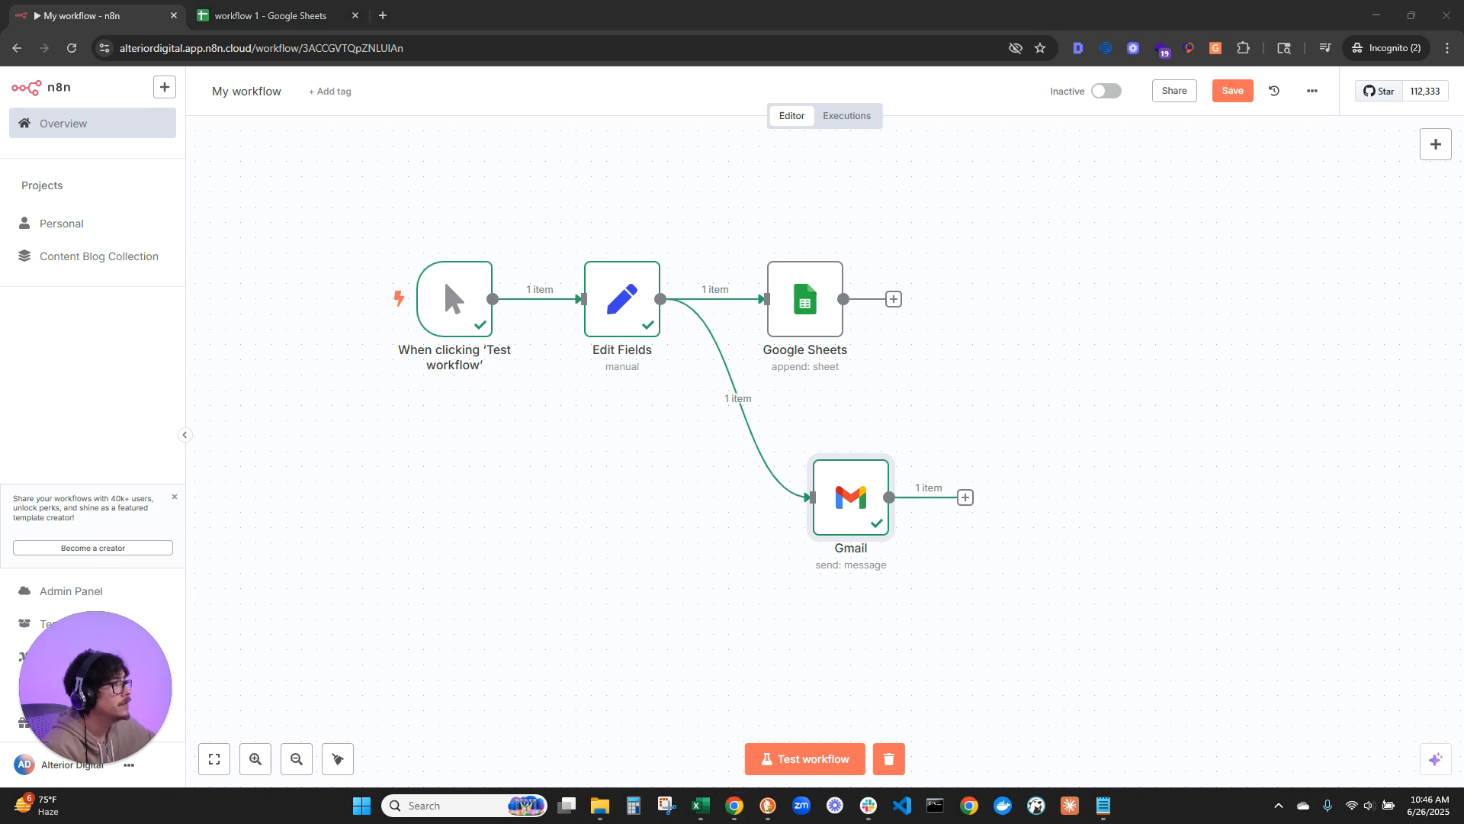
drag(847, 507, 799, 495)
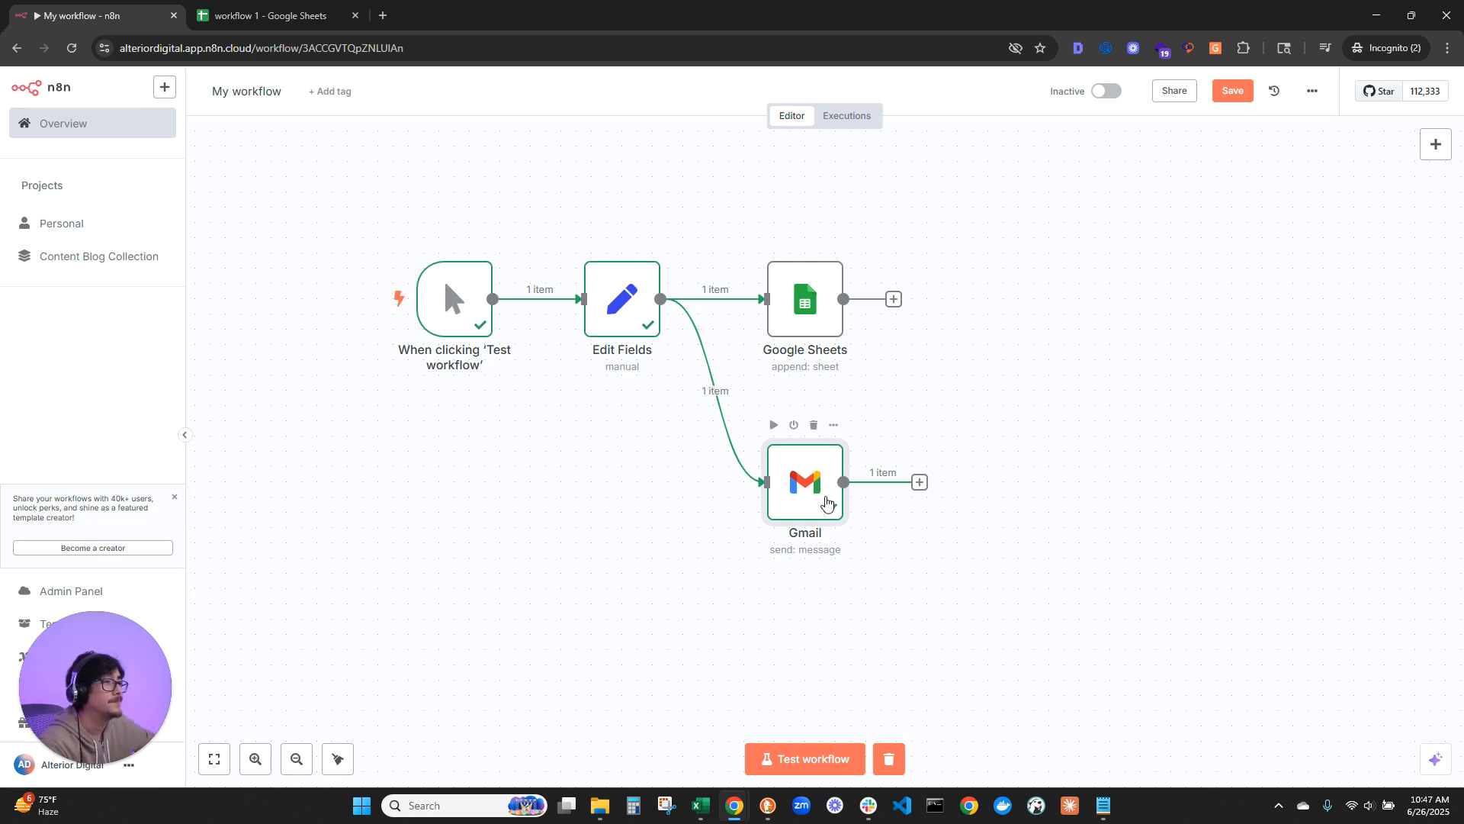
drag(830, 504, 829, 473)
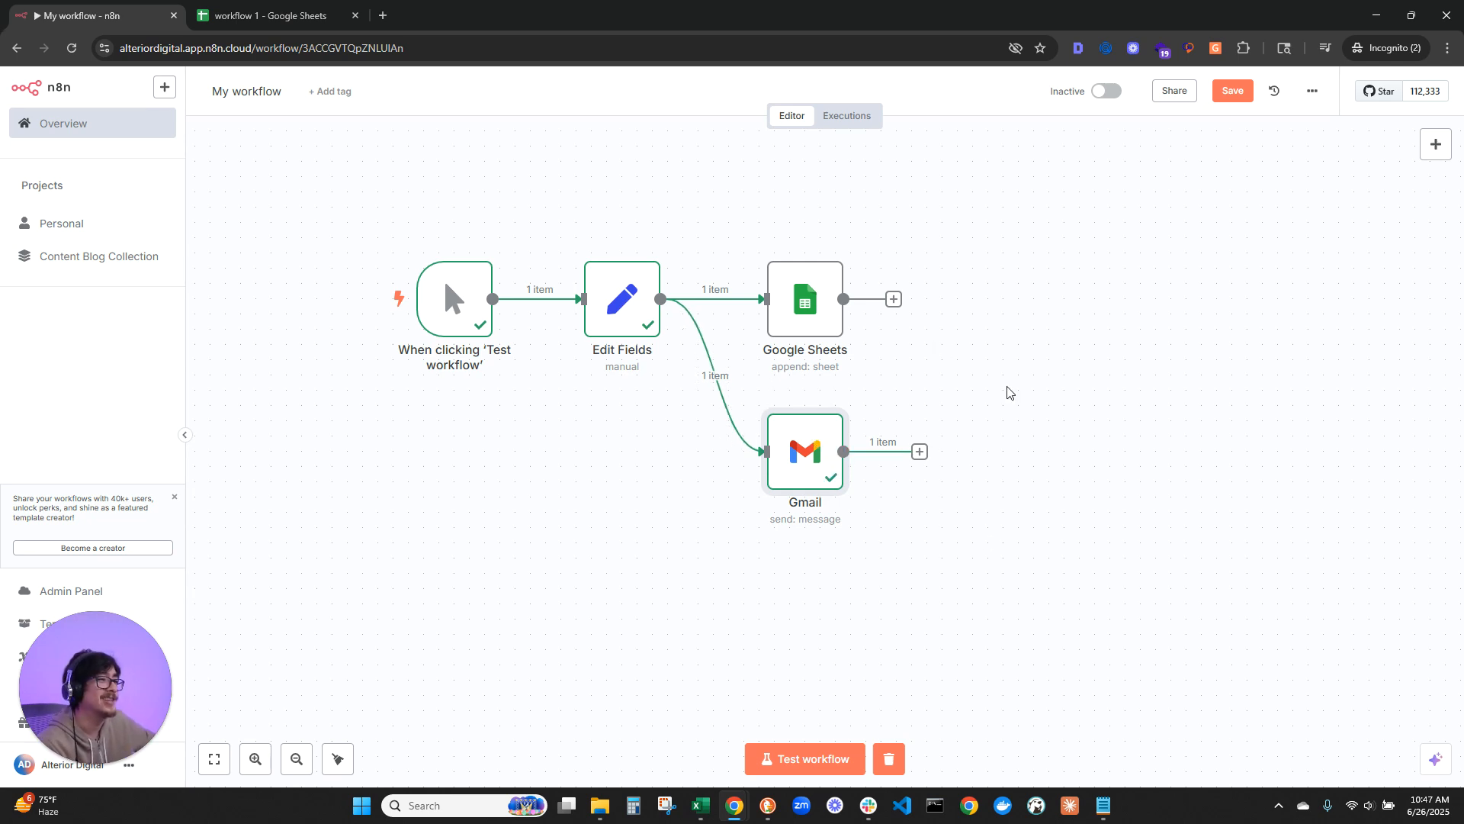
double_click(778, 439)
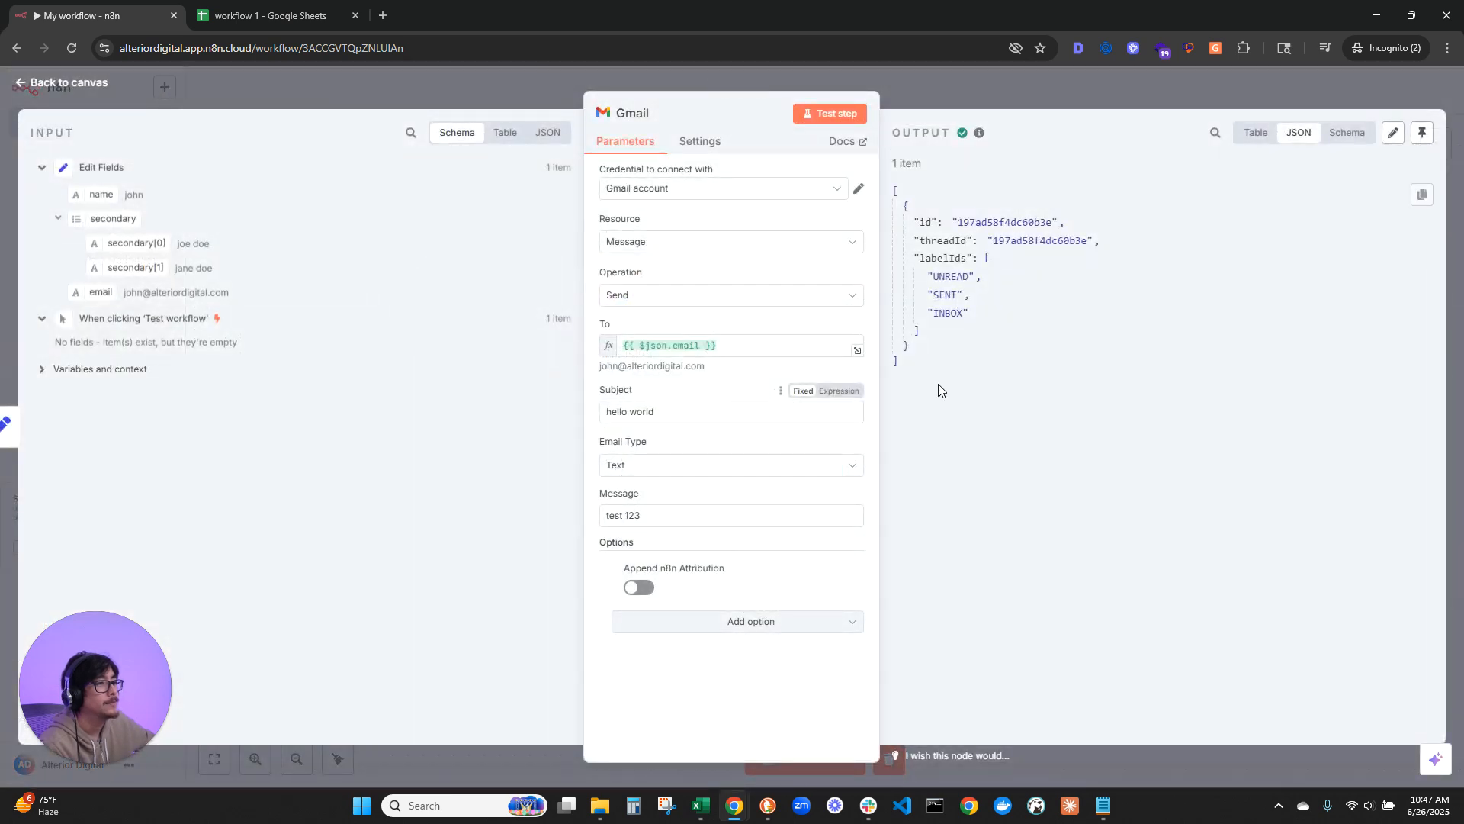
click(73, 79)
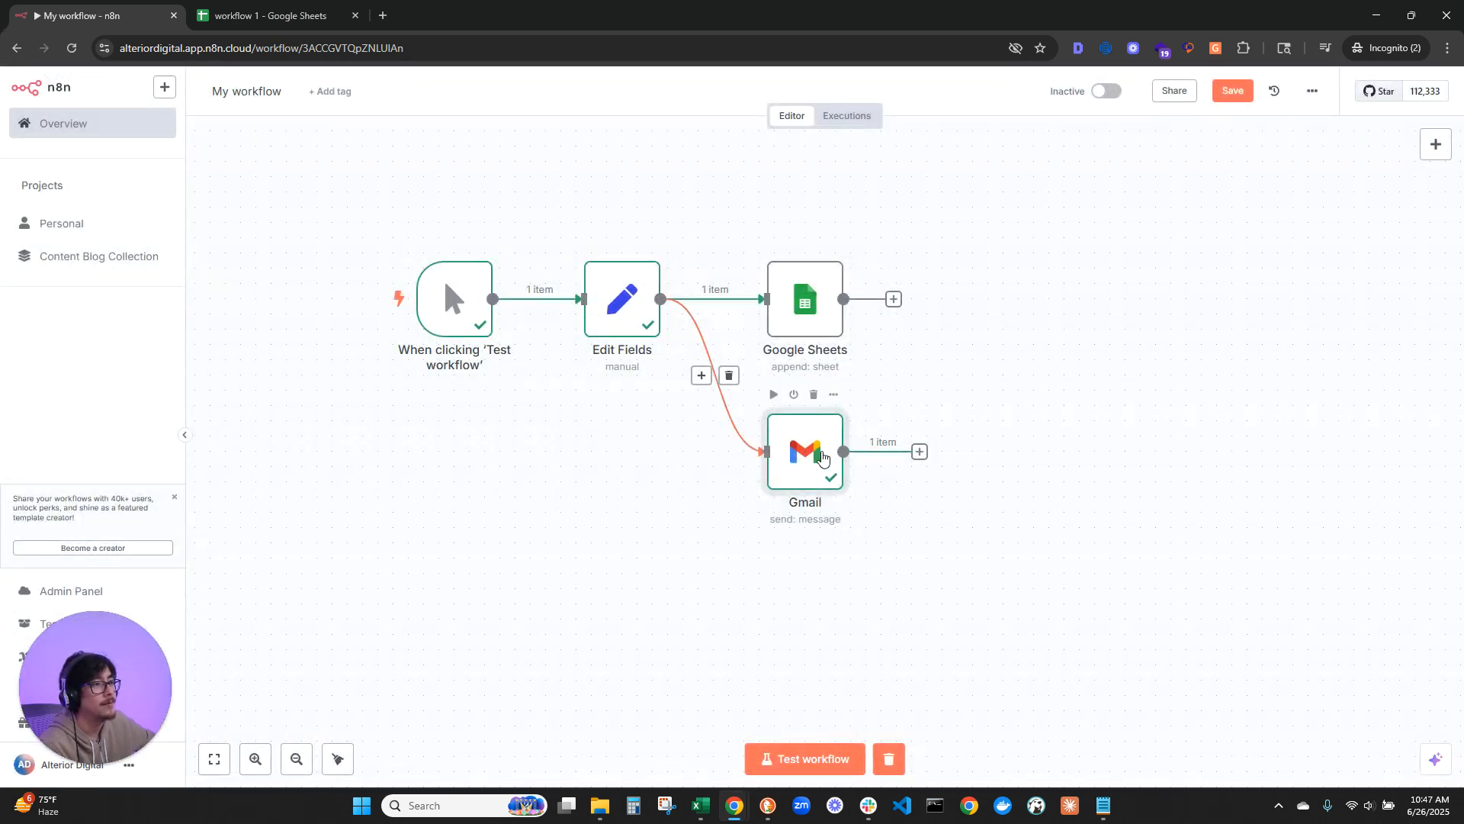
drag(785, 454, 786, 423)
Step: Branch a second Gmail node from the Edit Fields output, using the Create a draft action
drag(660, 299, 797, 597)
text(googl)
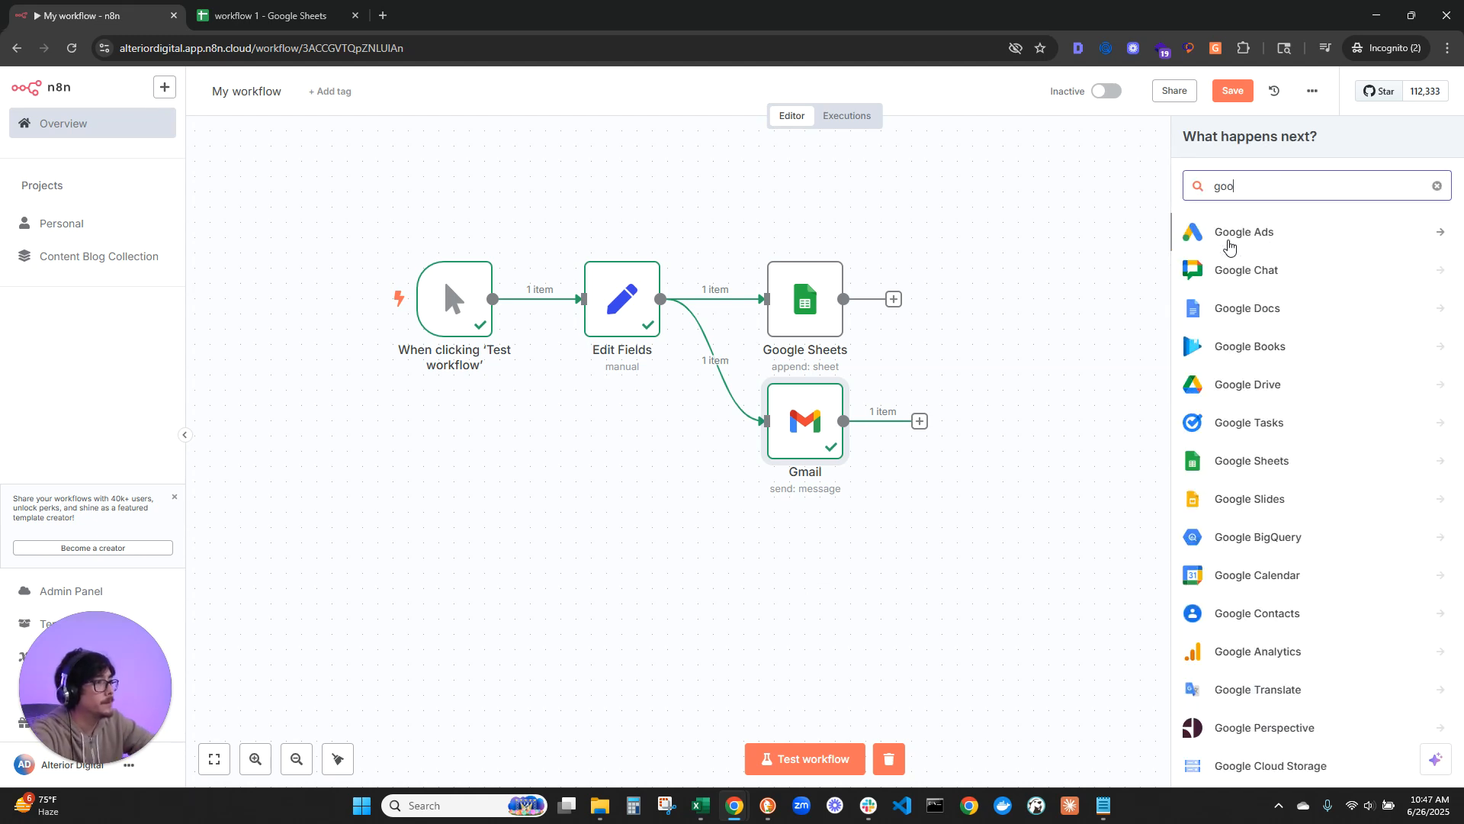
key(BackSpace)
key(BackSpace)
key(BackSpace)
key(BackSpace)
key(BackSpace)
text(gmail)
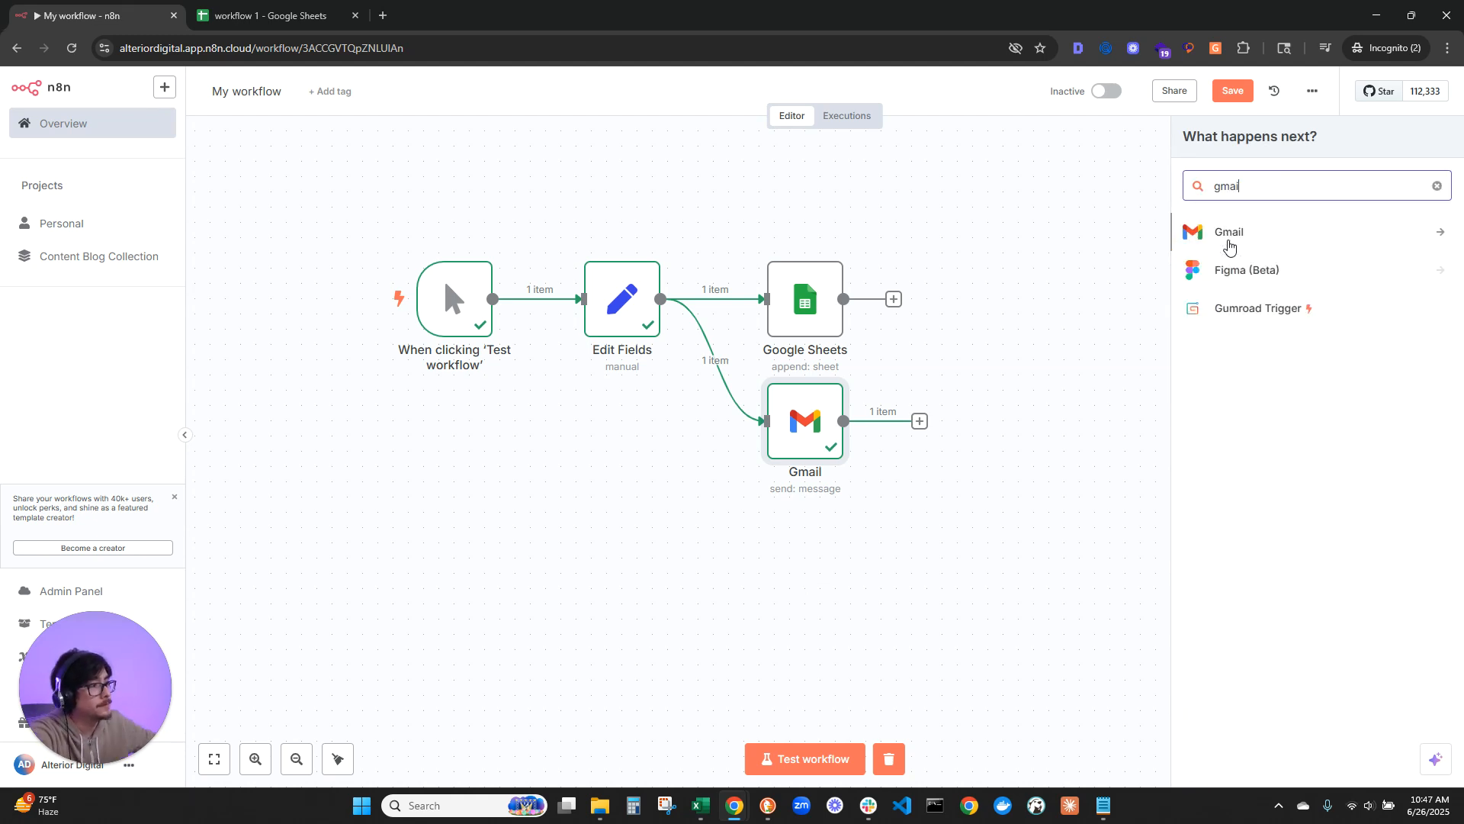
click(1229, 237)
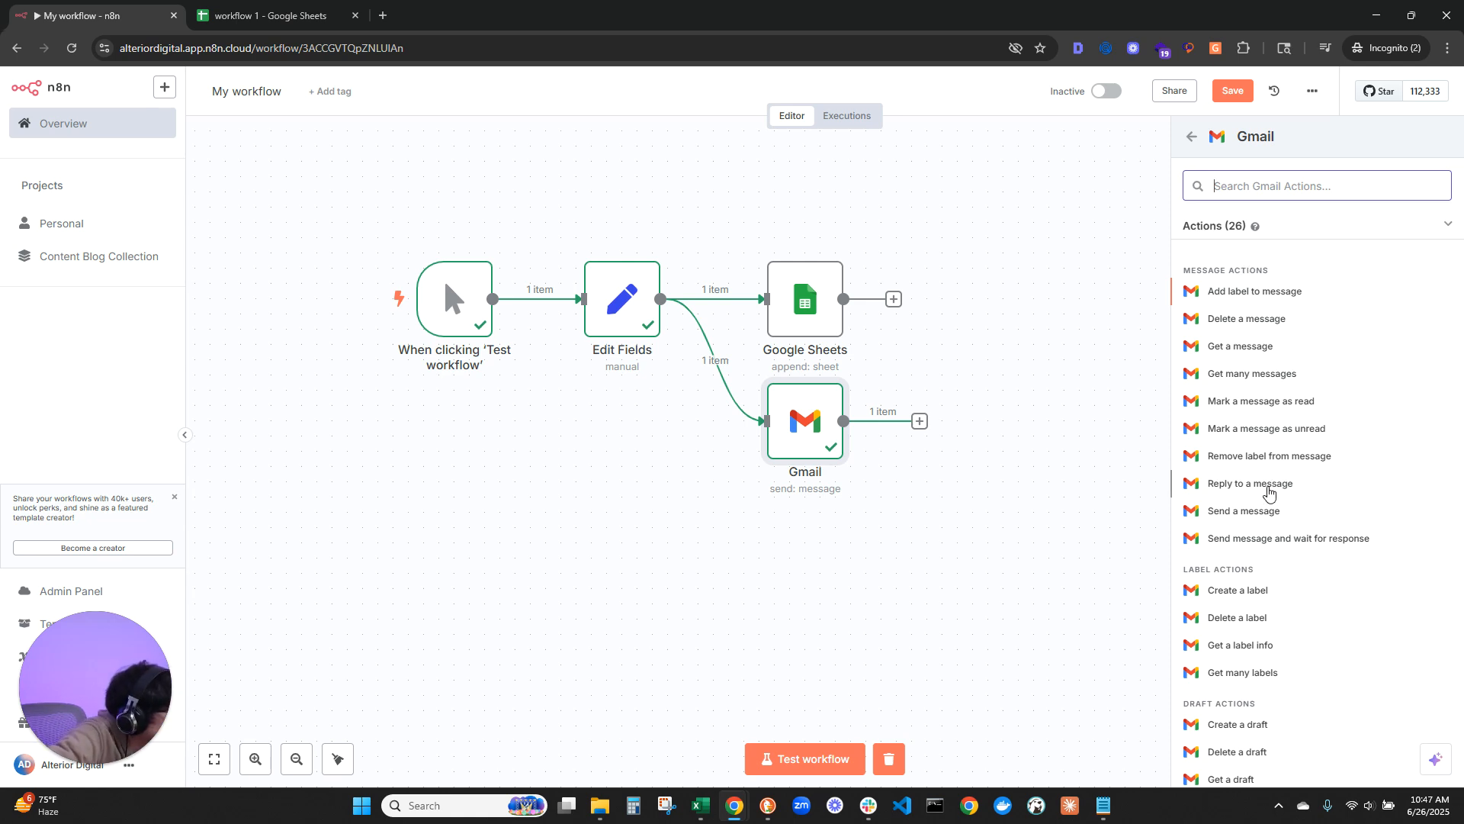
scroll(1274, 505, down, 1)
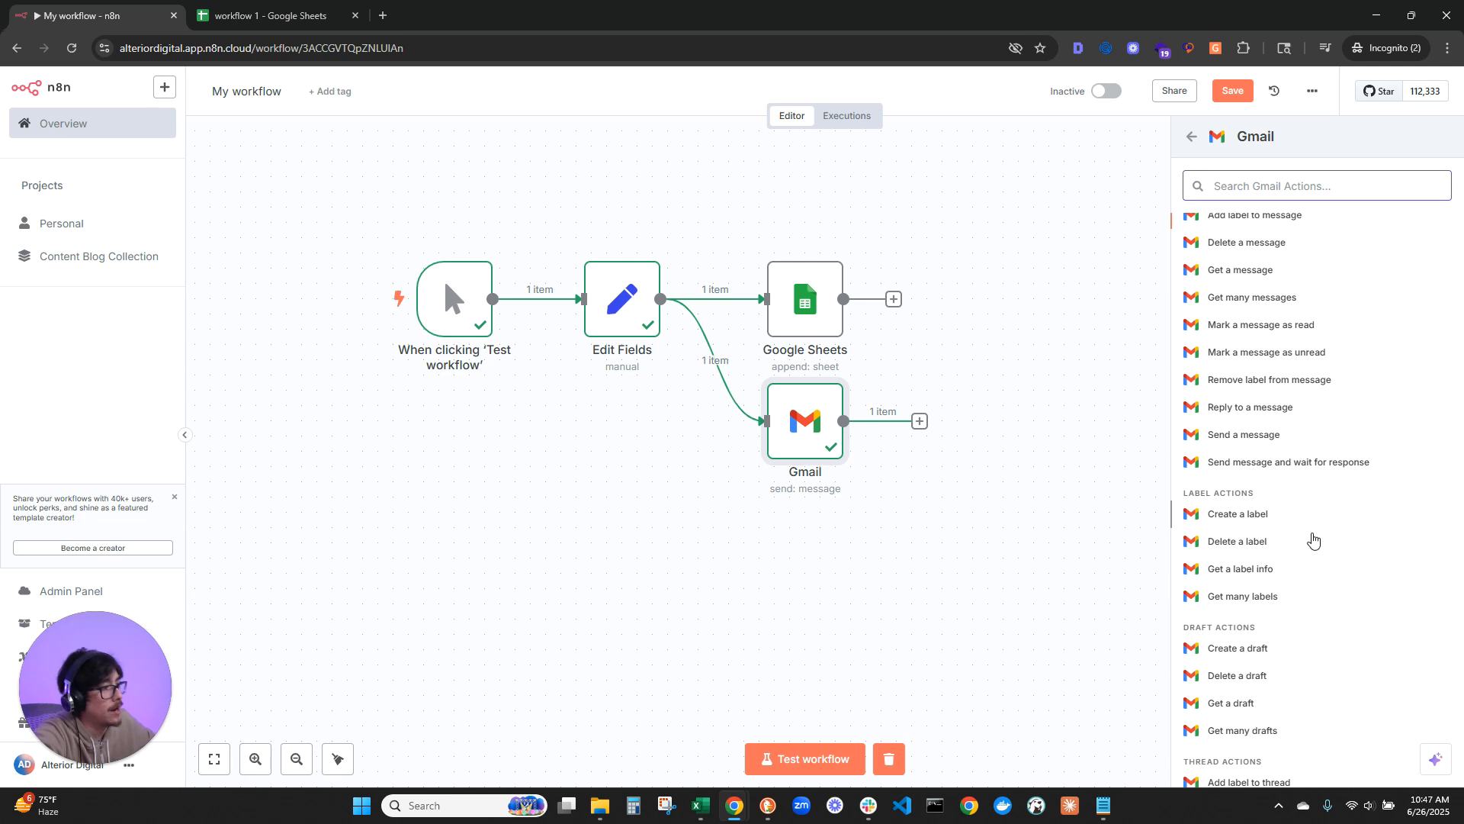
click(1230, 656)
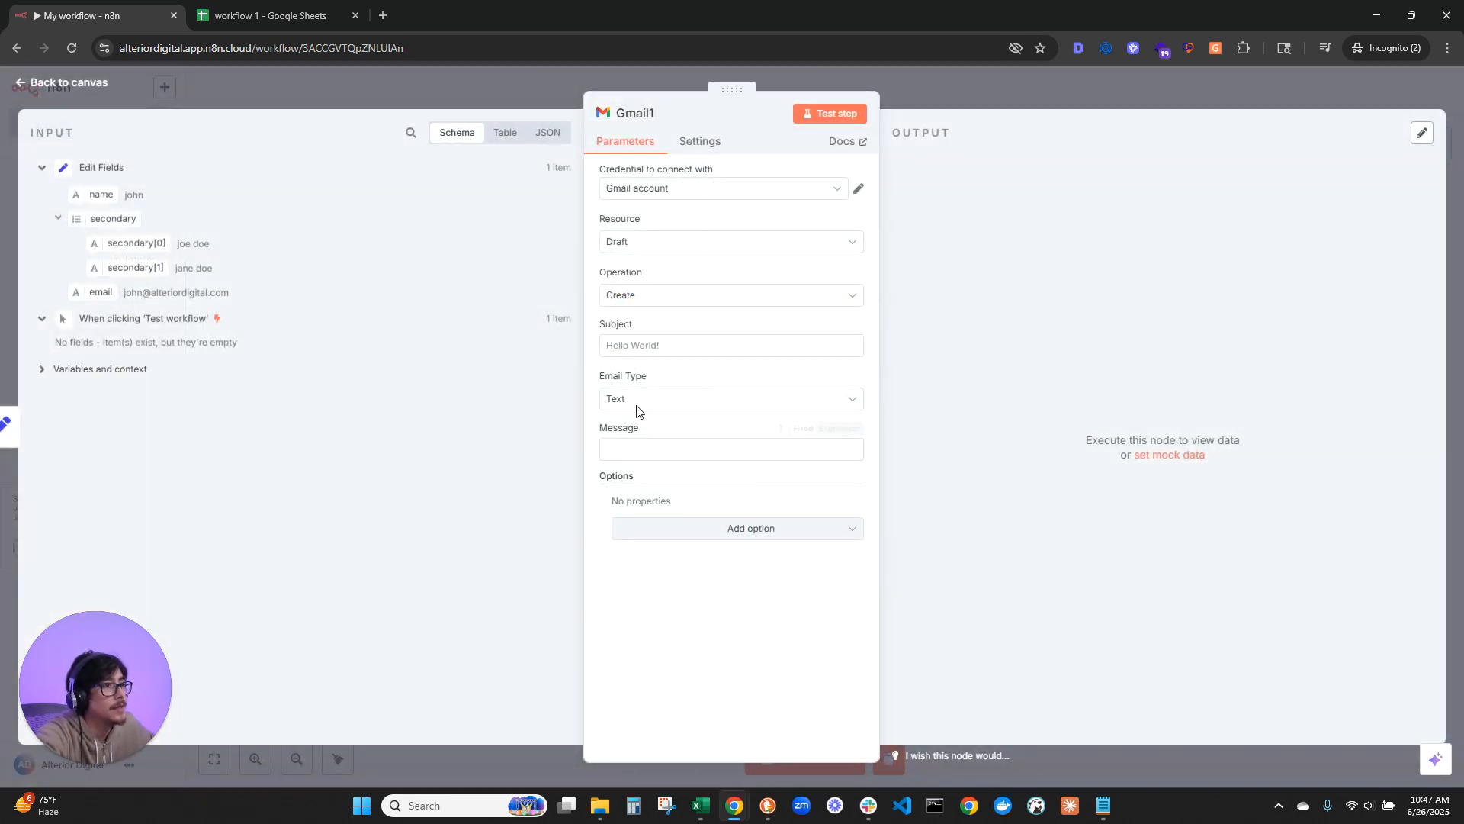
Step: Set the draft's subject to "test 123" and message to "hello world", and test the step to create it
click(647, 343)
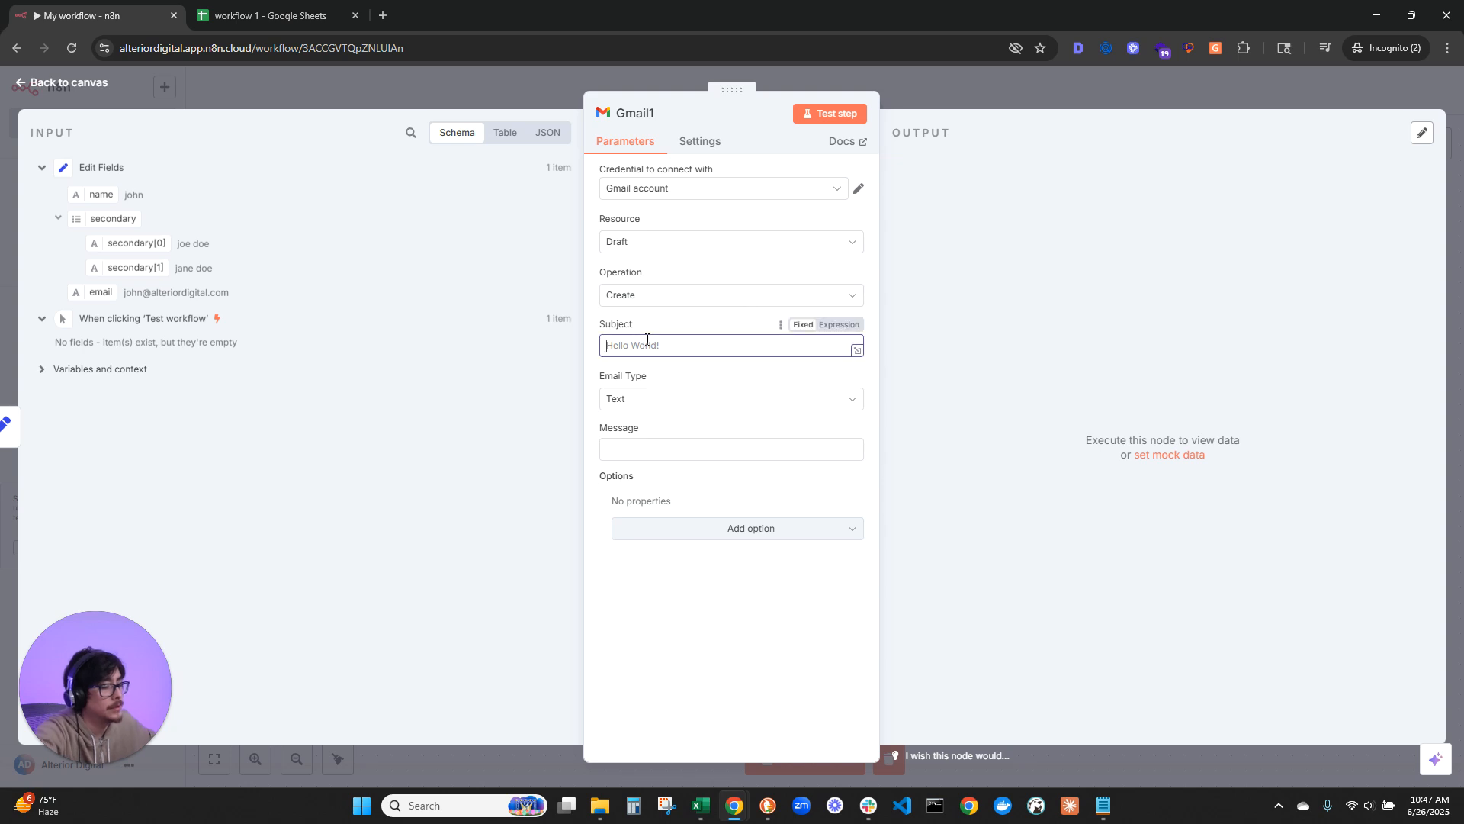
text(te)
key(BackSpace)
key(BackSpace)
text(test)
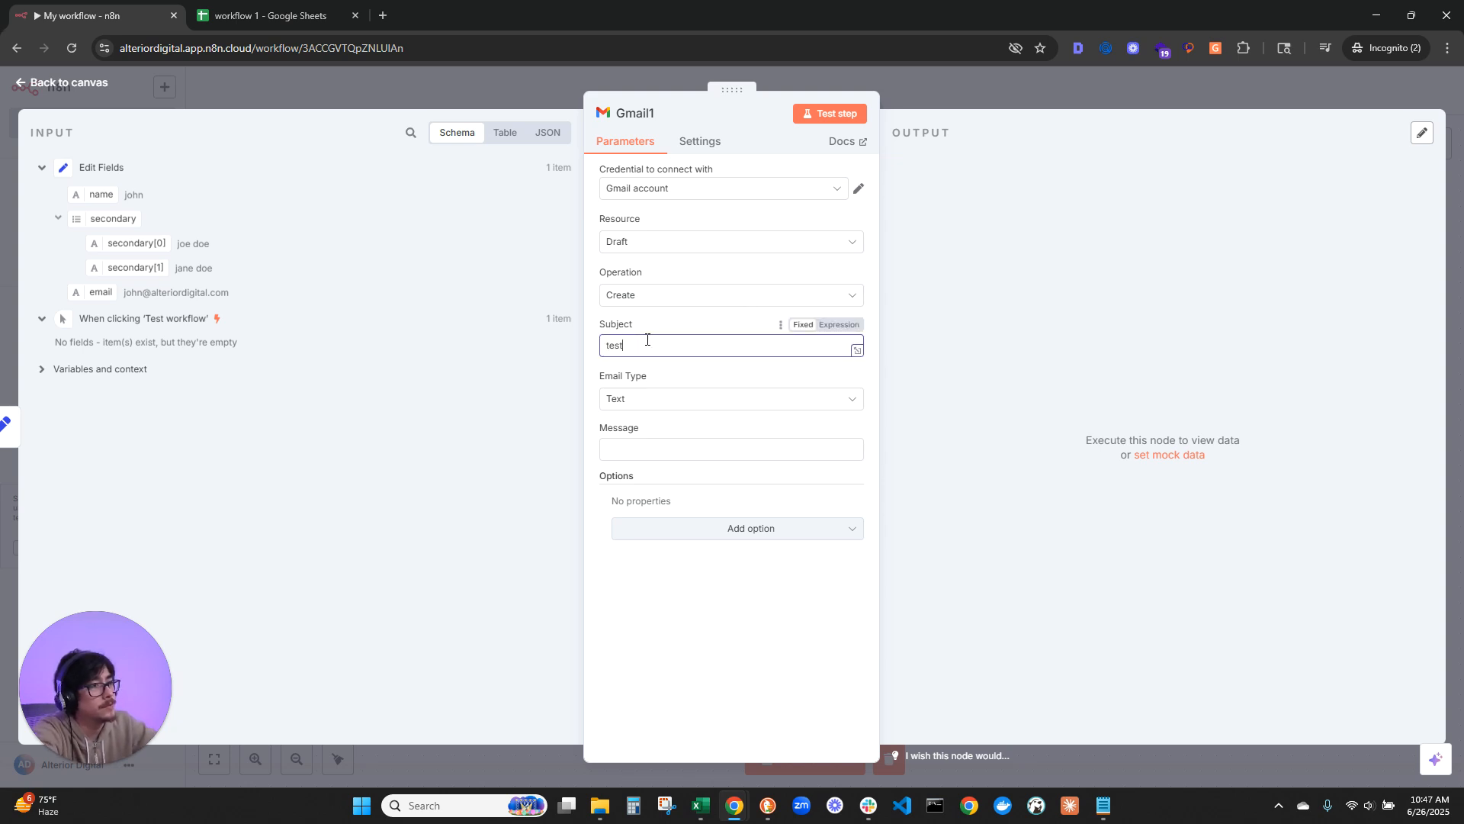
text( 123)
click(702, 449)
text(hello world)
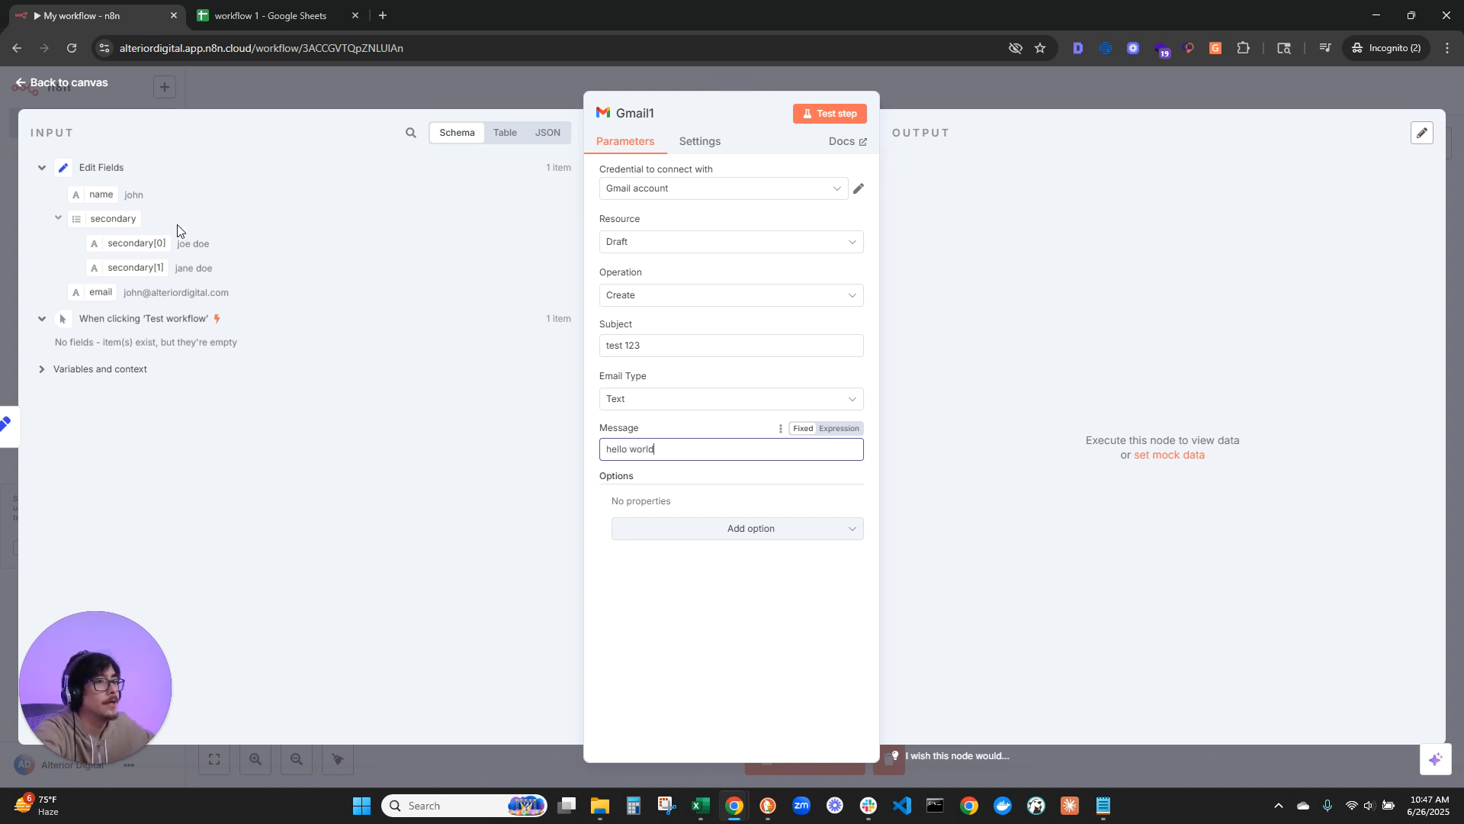
click(830, 115)
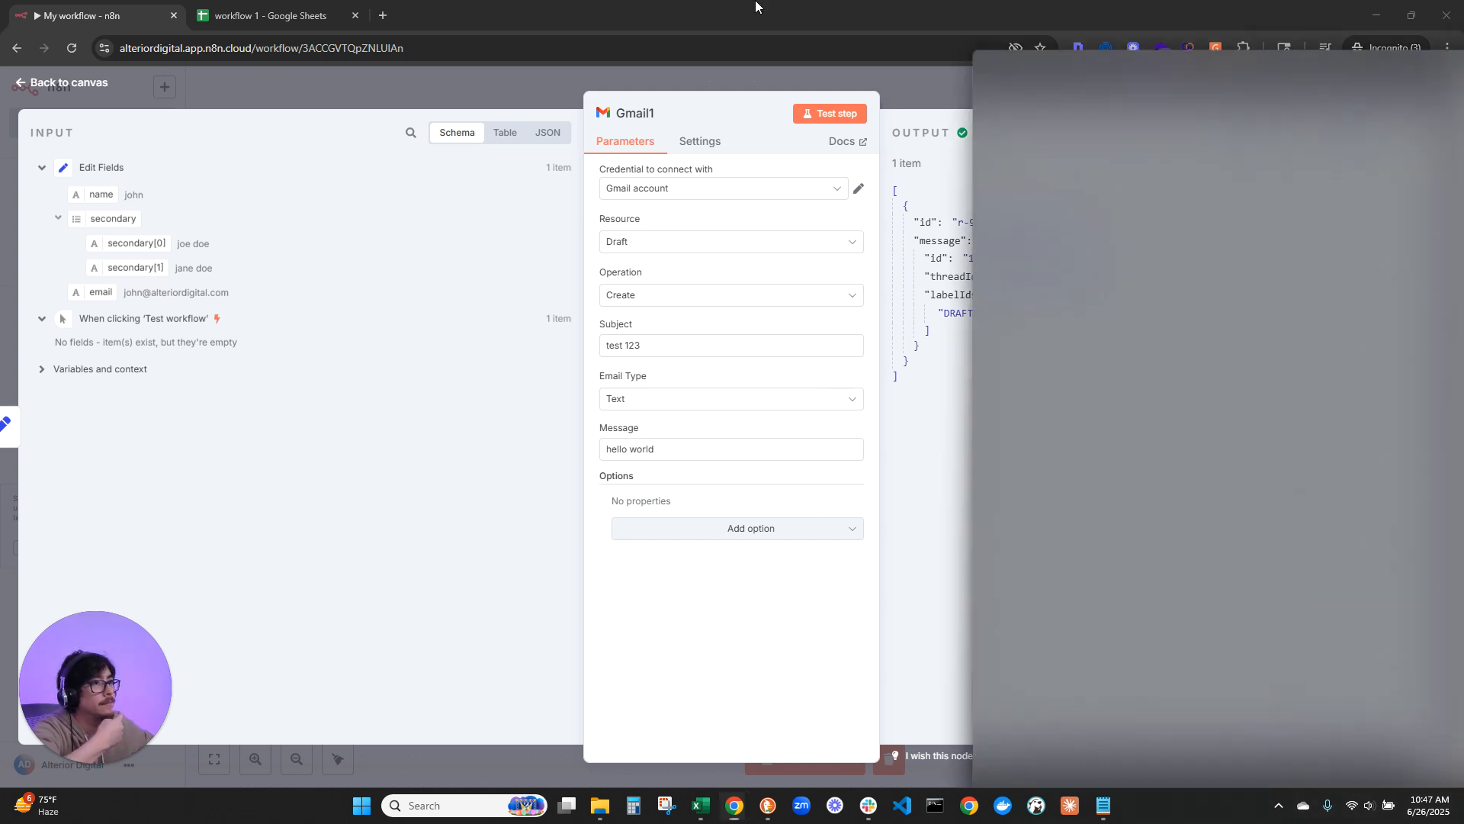
Step: Open the "test 123" draft in Gmail, examine its recipient, subject and message, then return to the n8n workflow
drag(756, 5, 743, 18)
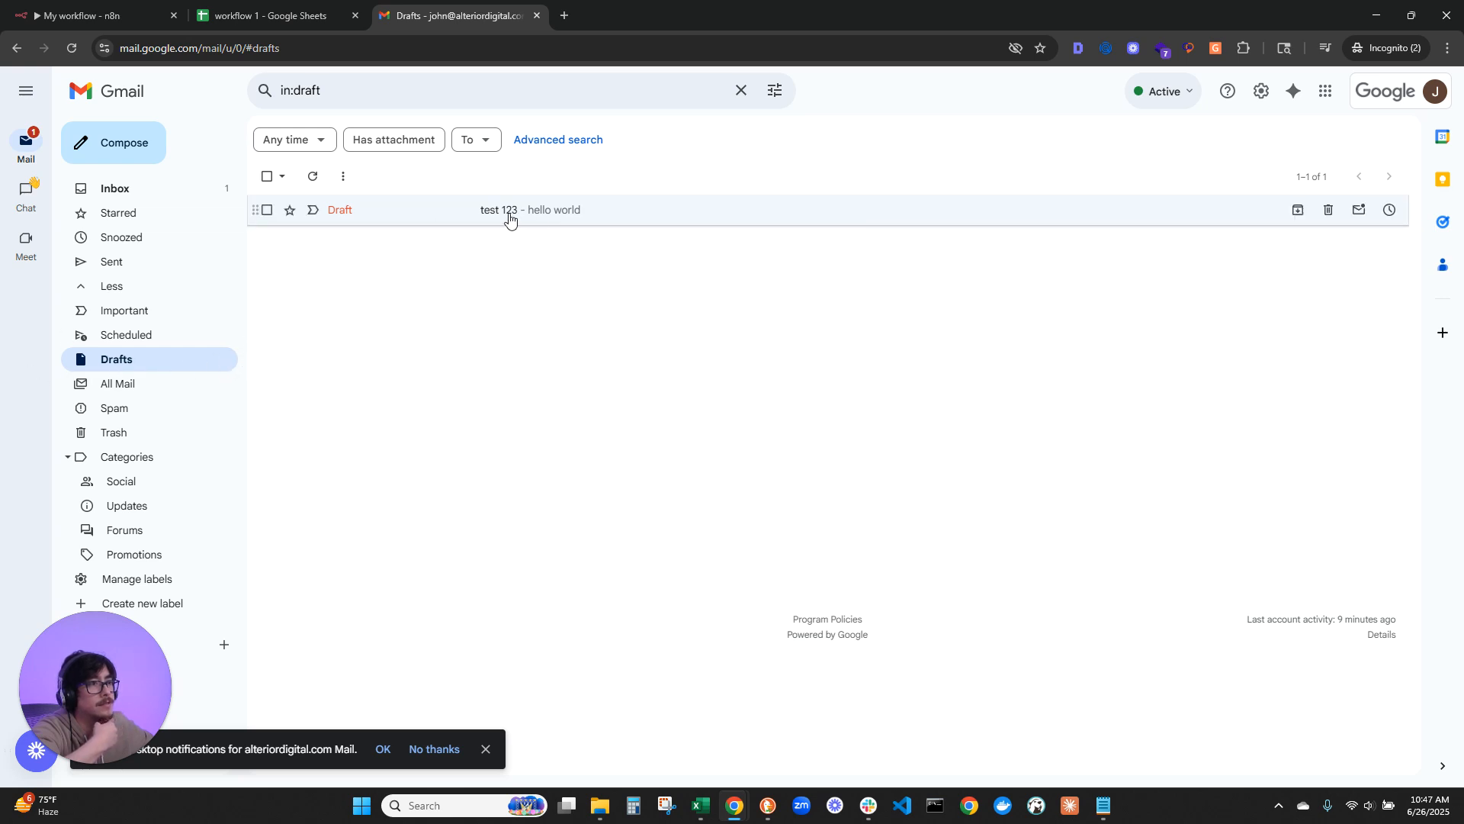
click(600, 222)
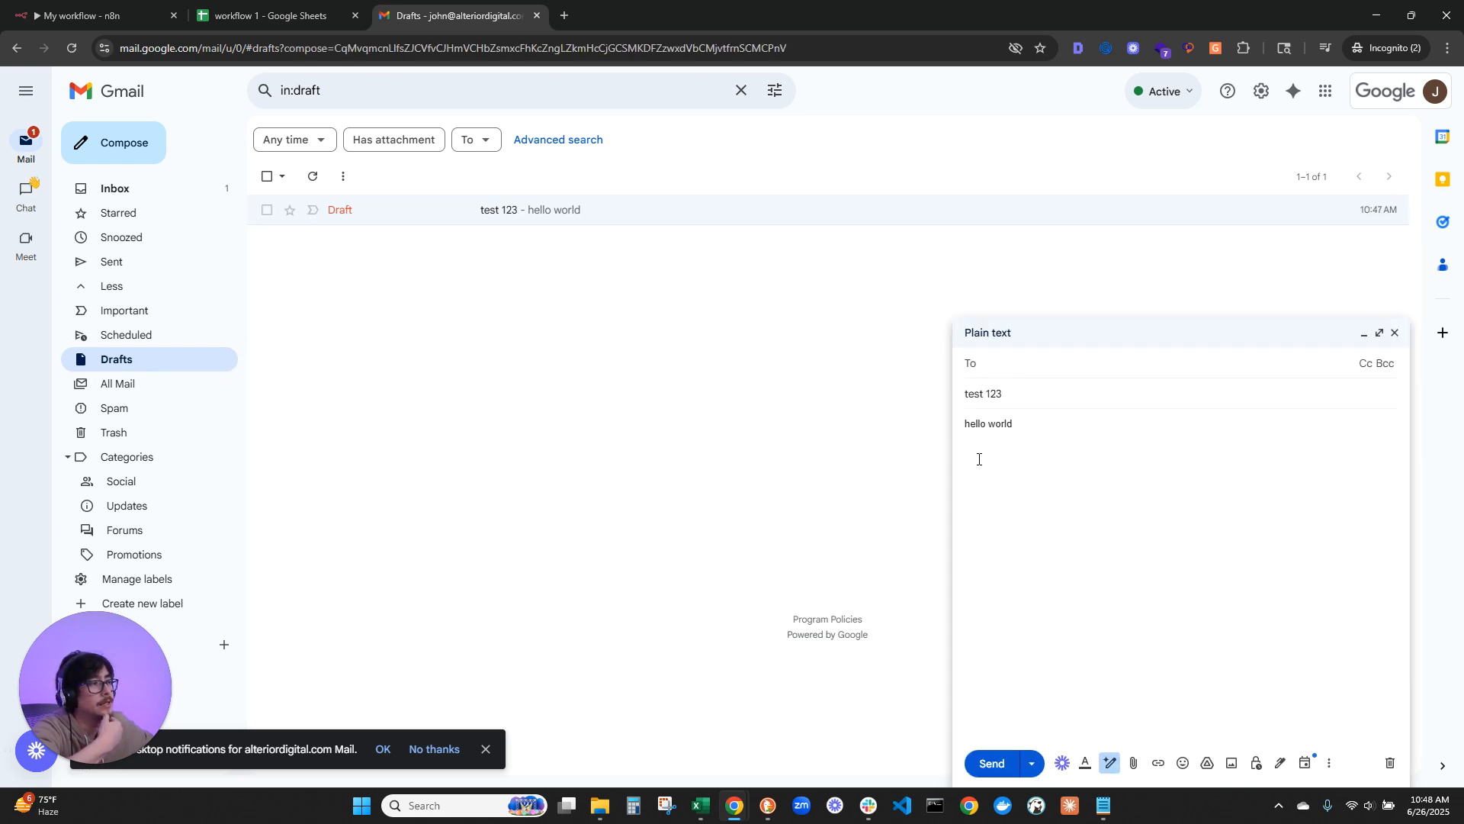
drag(442, 23, 1463, 580)
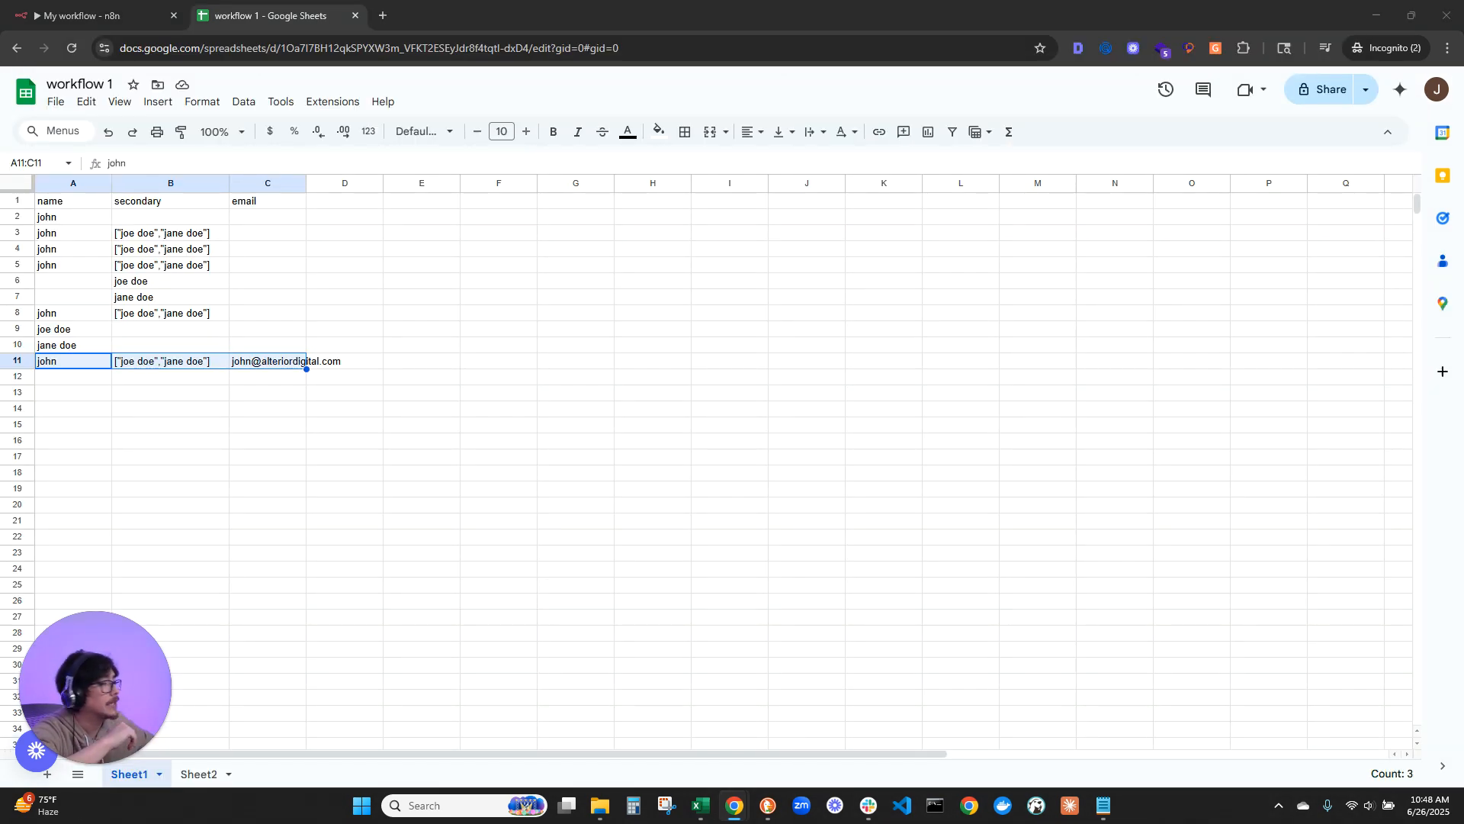
click(83, 15)
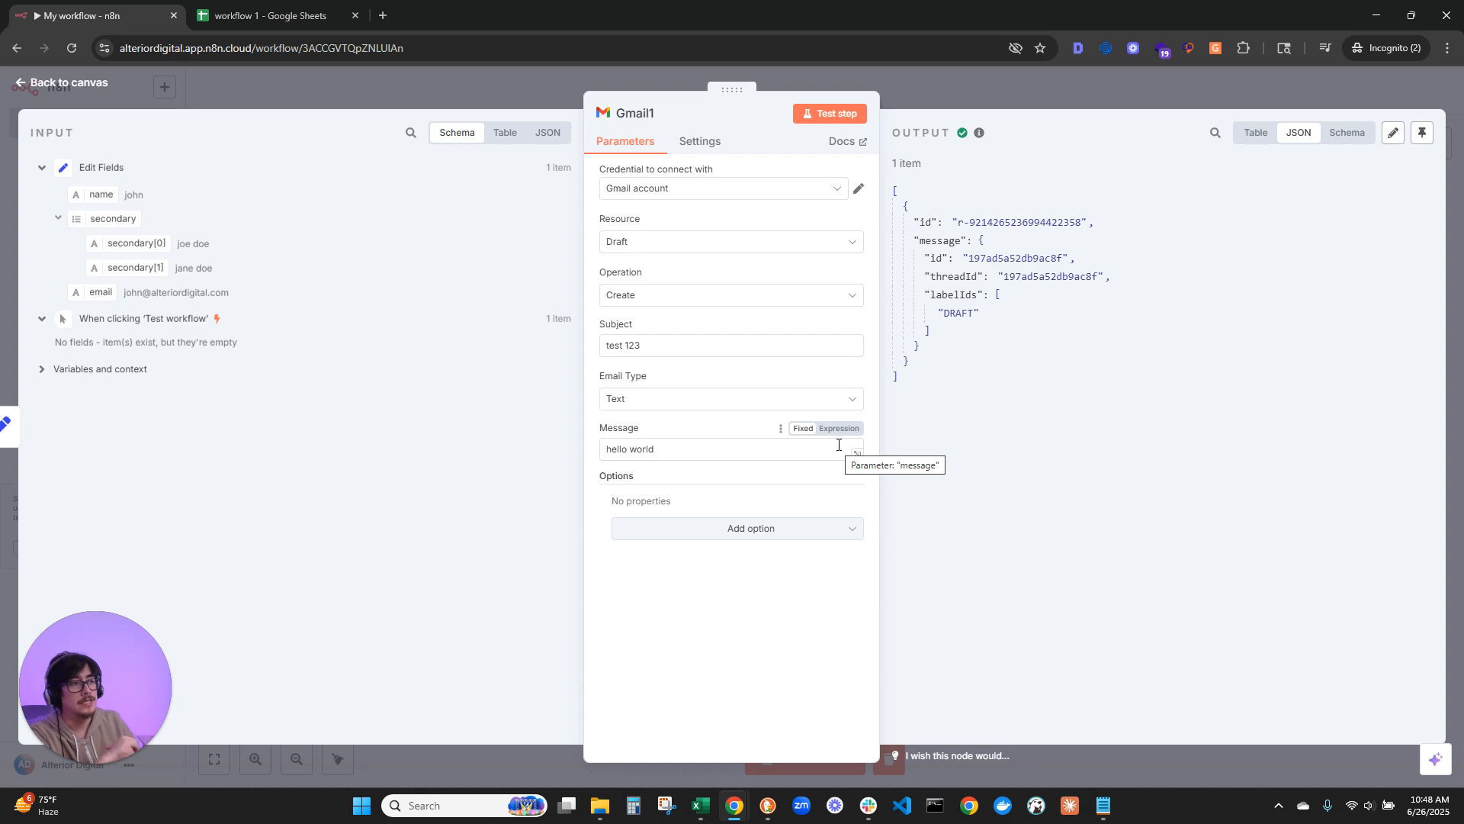
Step: Go back to the canvas and delete both Gmail nodes along with their connections from Edit Fields
click(82, 86)
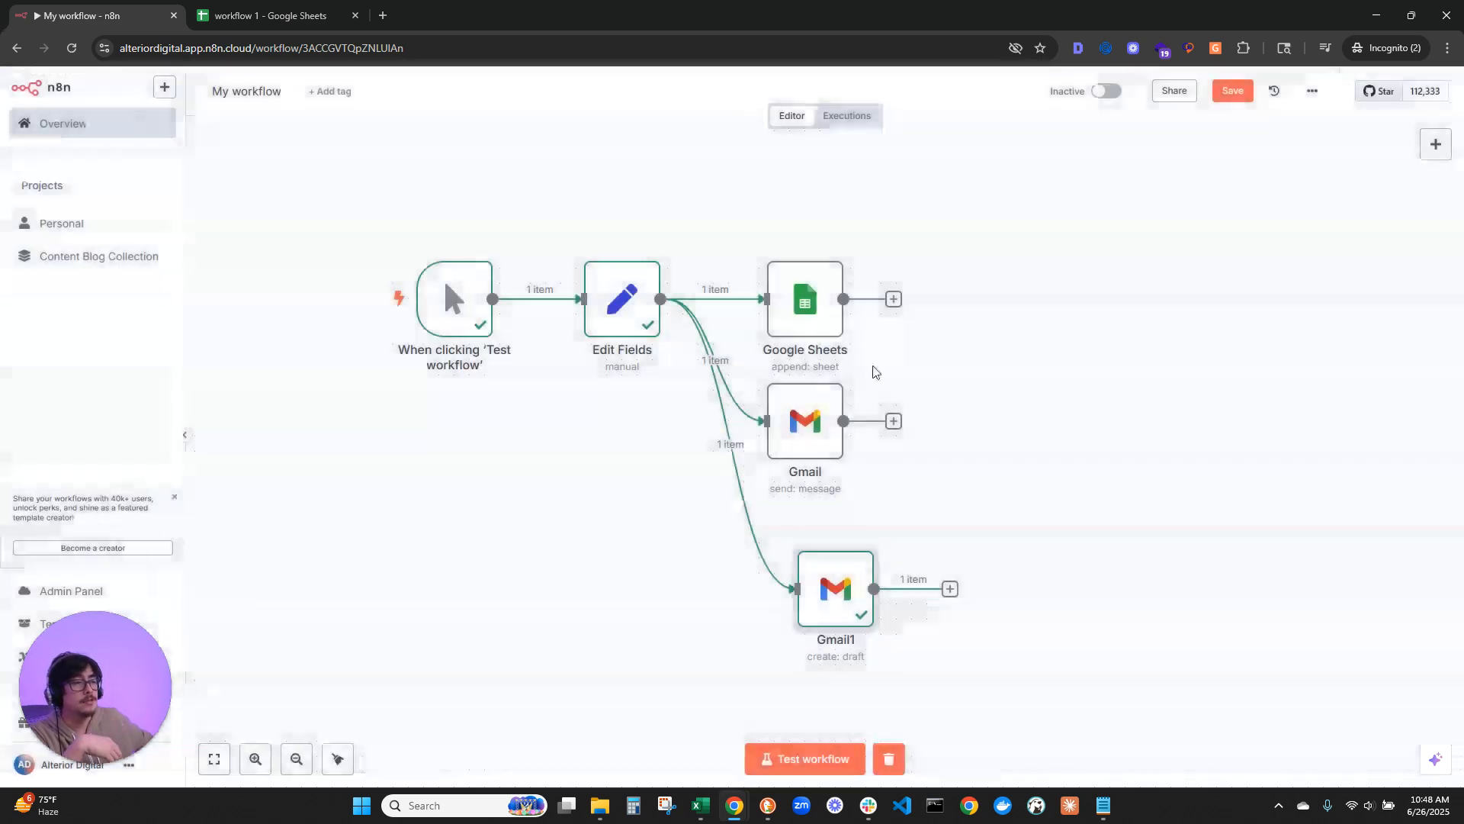
scroll(987, 463, down, 2)
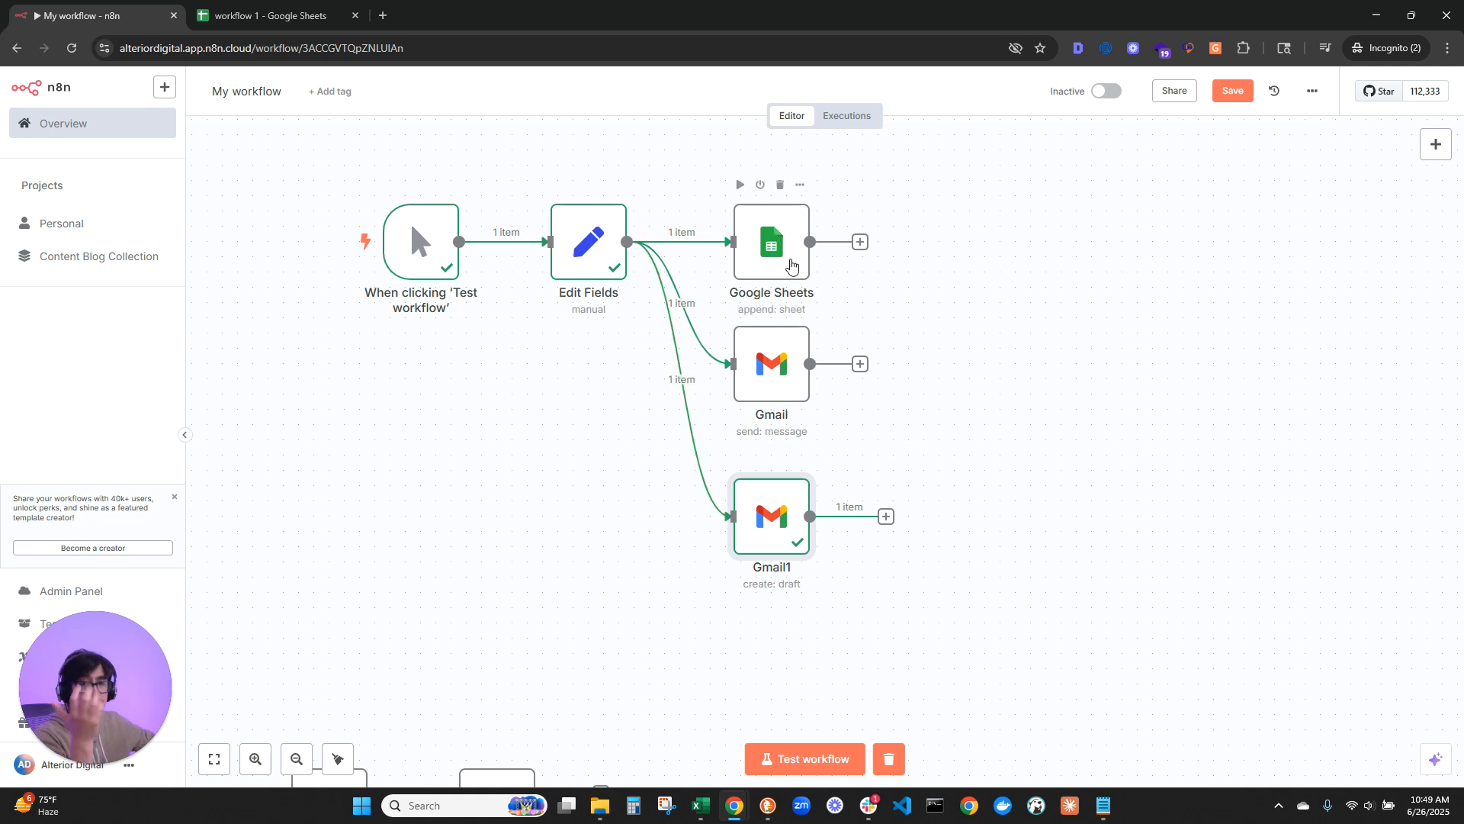
click(767, 251)
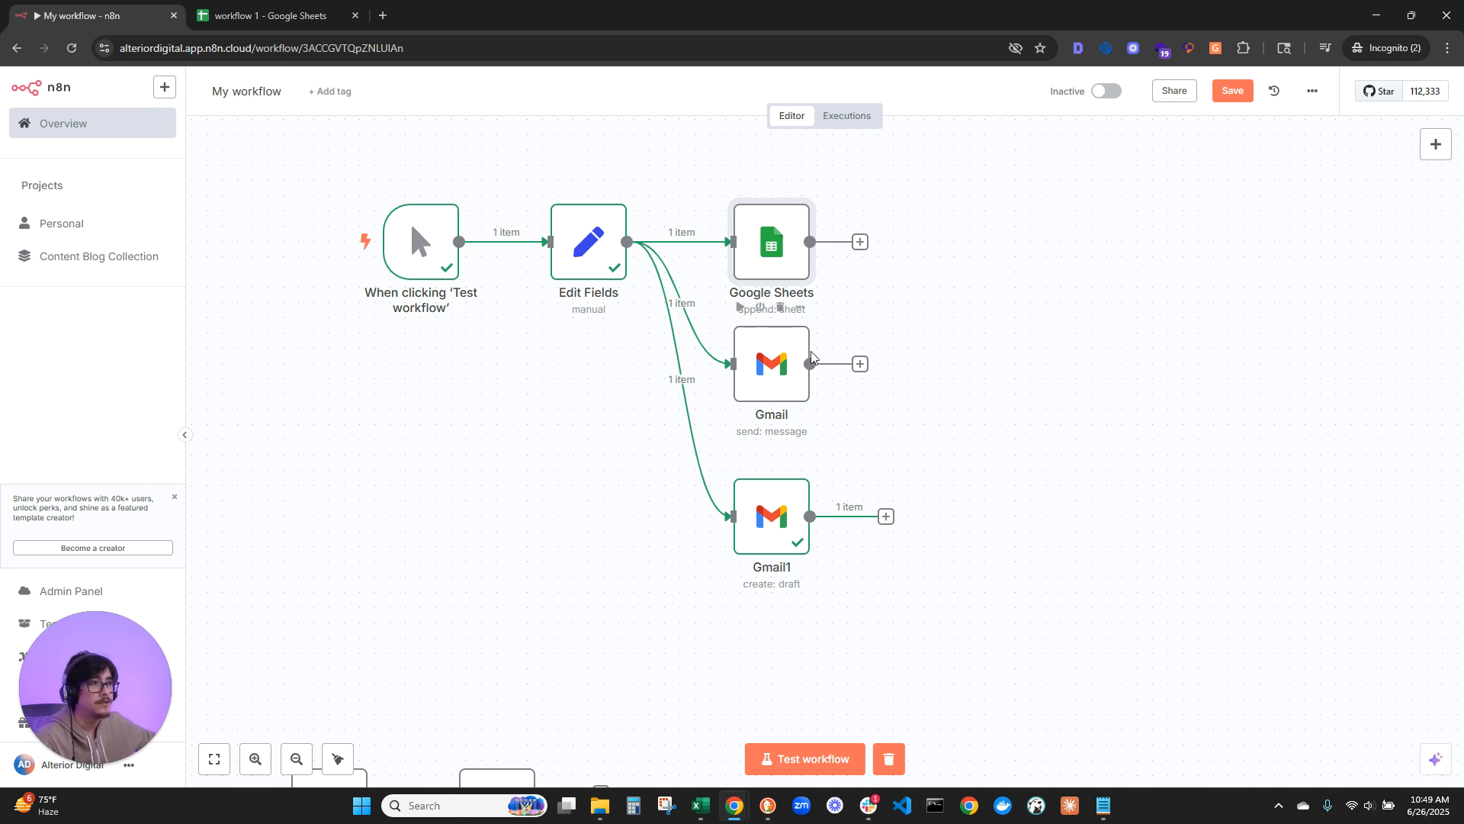
click(695, 309)
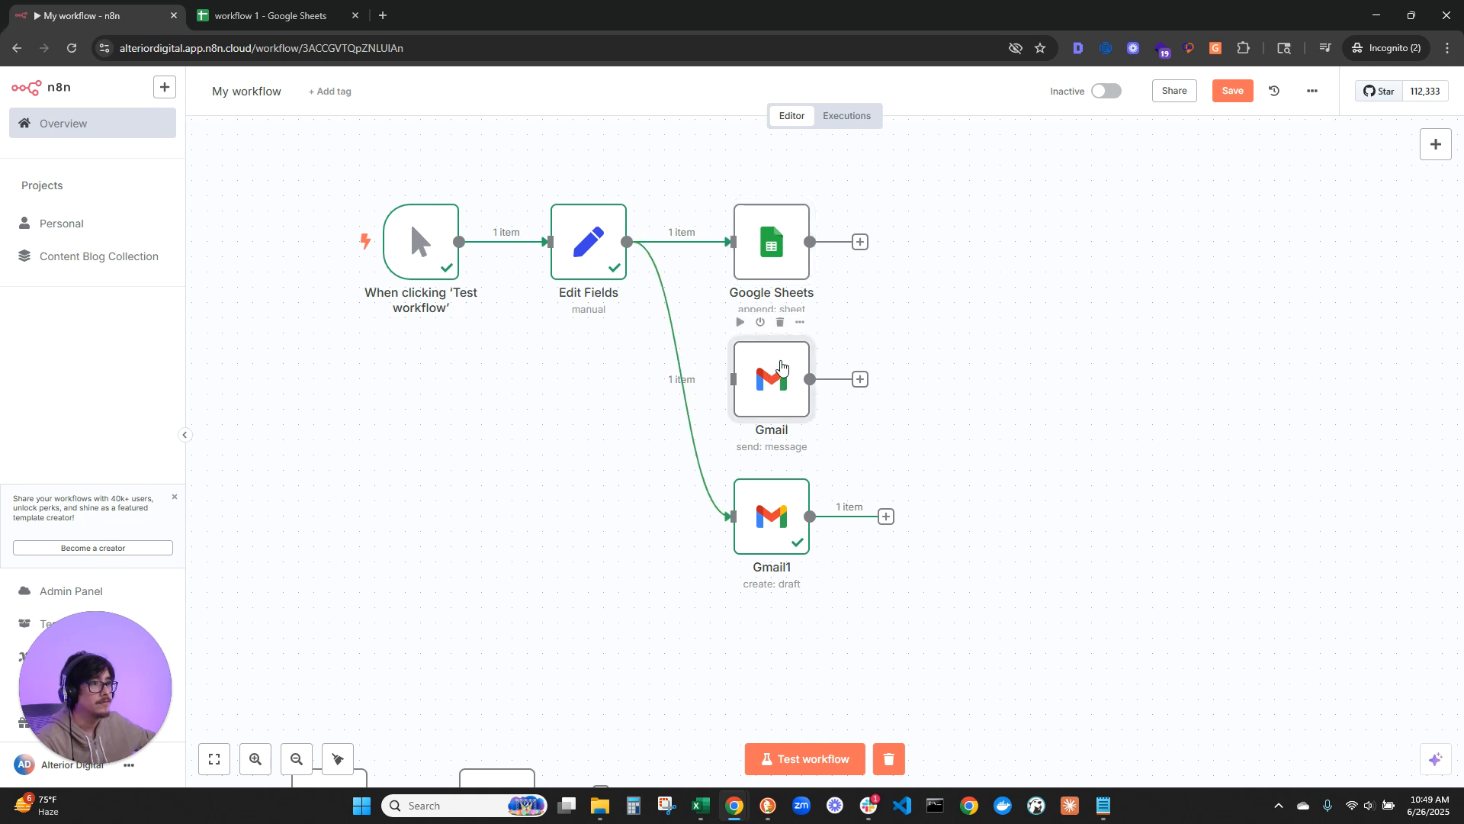
click(779, 307)
click(694, 379)
click(782, 461)
Step: Add a Google Sheets node after the existing Google Sheets node, using the Get row(s) in sheet action
drag(936, 385, 839, 510)
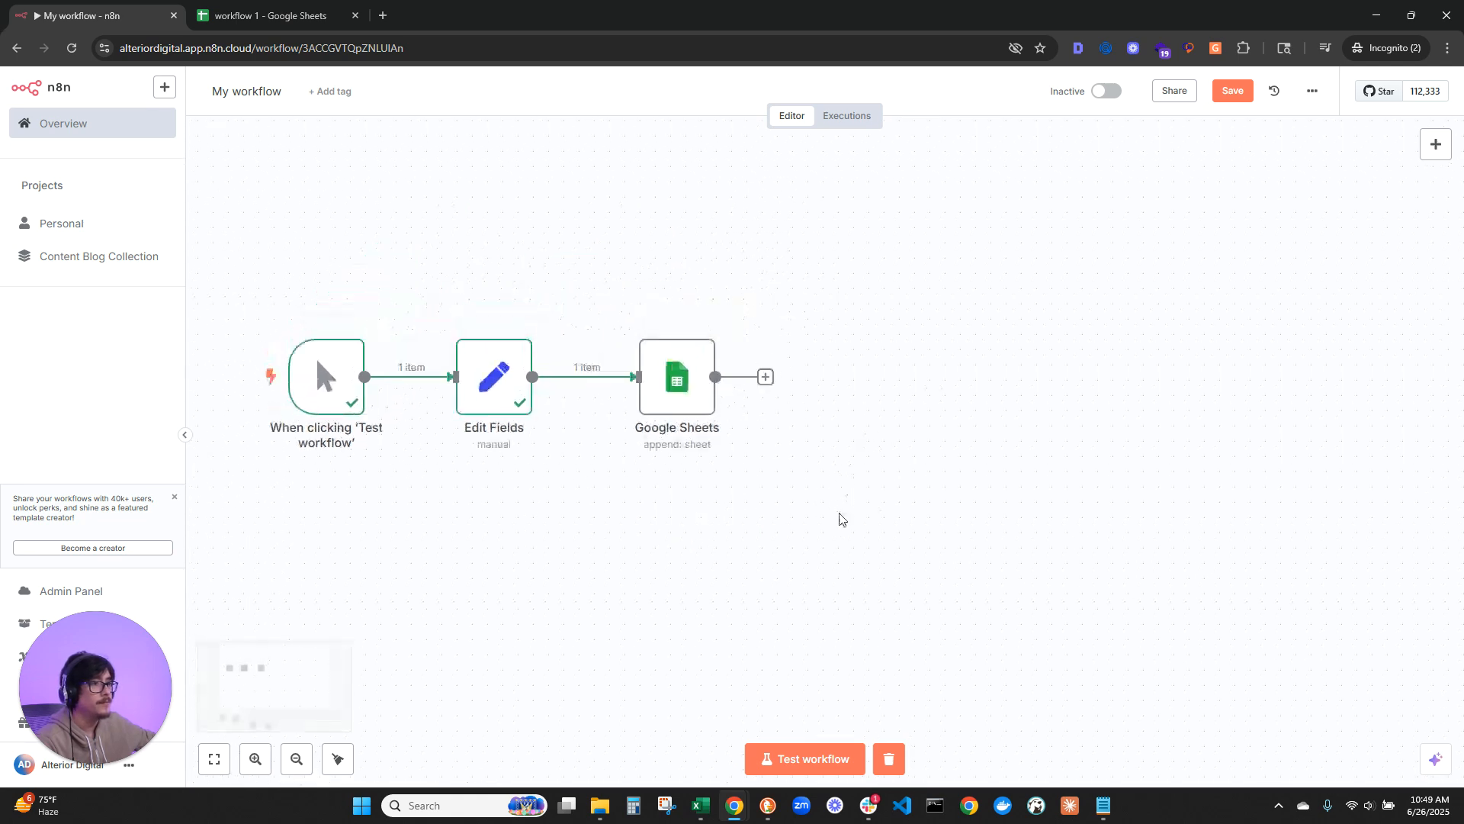
drag(675, 385, 646, 385)
click(734, 378)
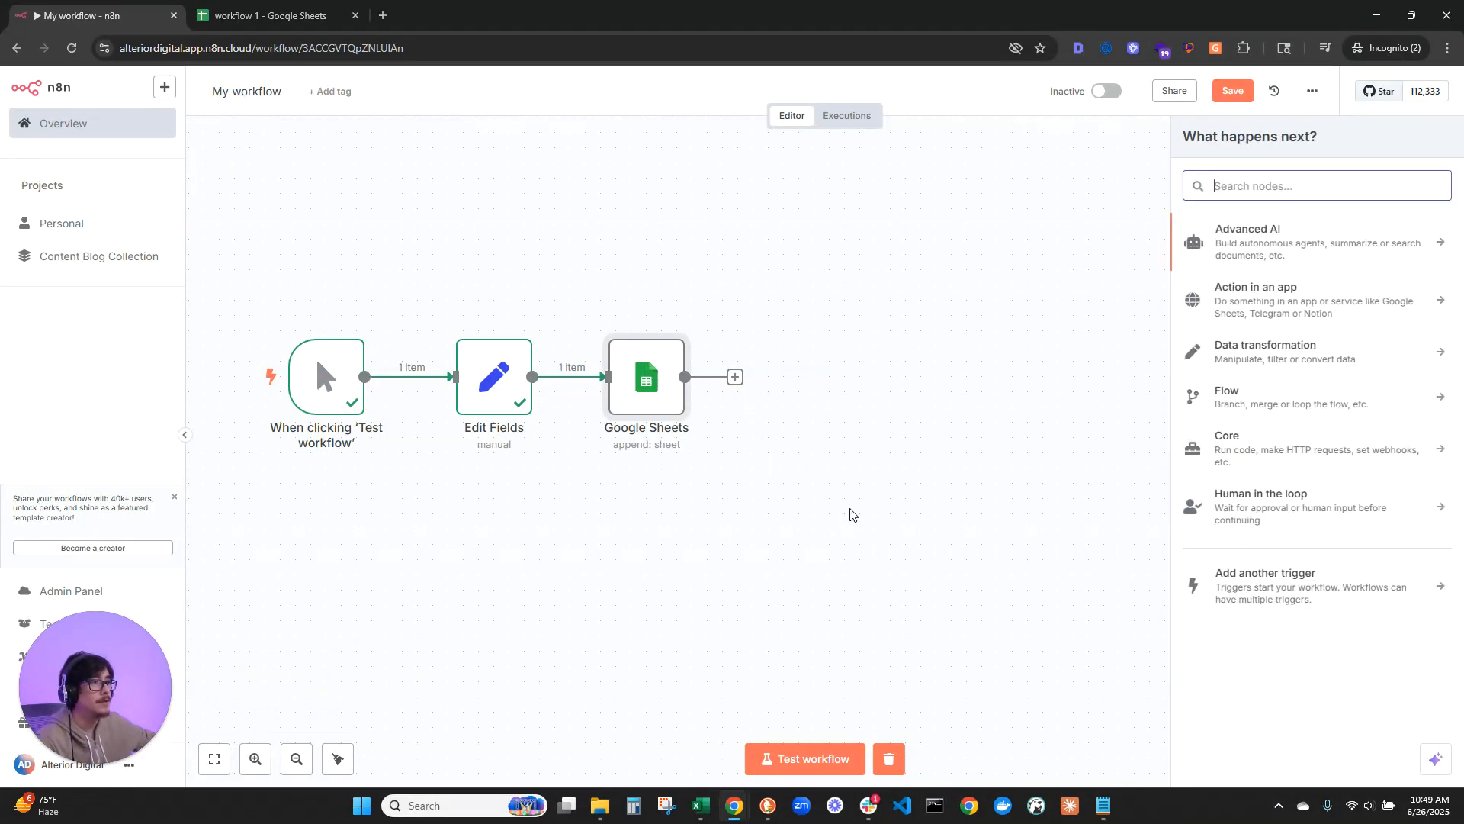
text(google)
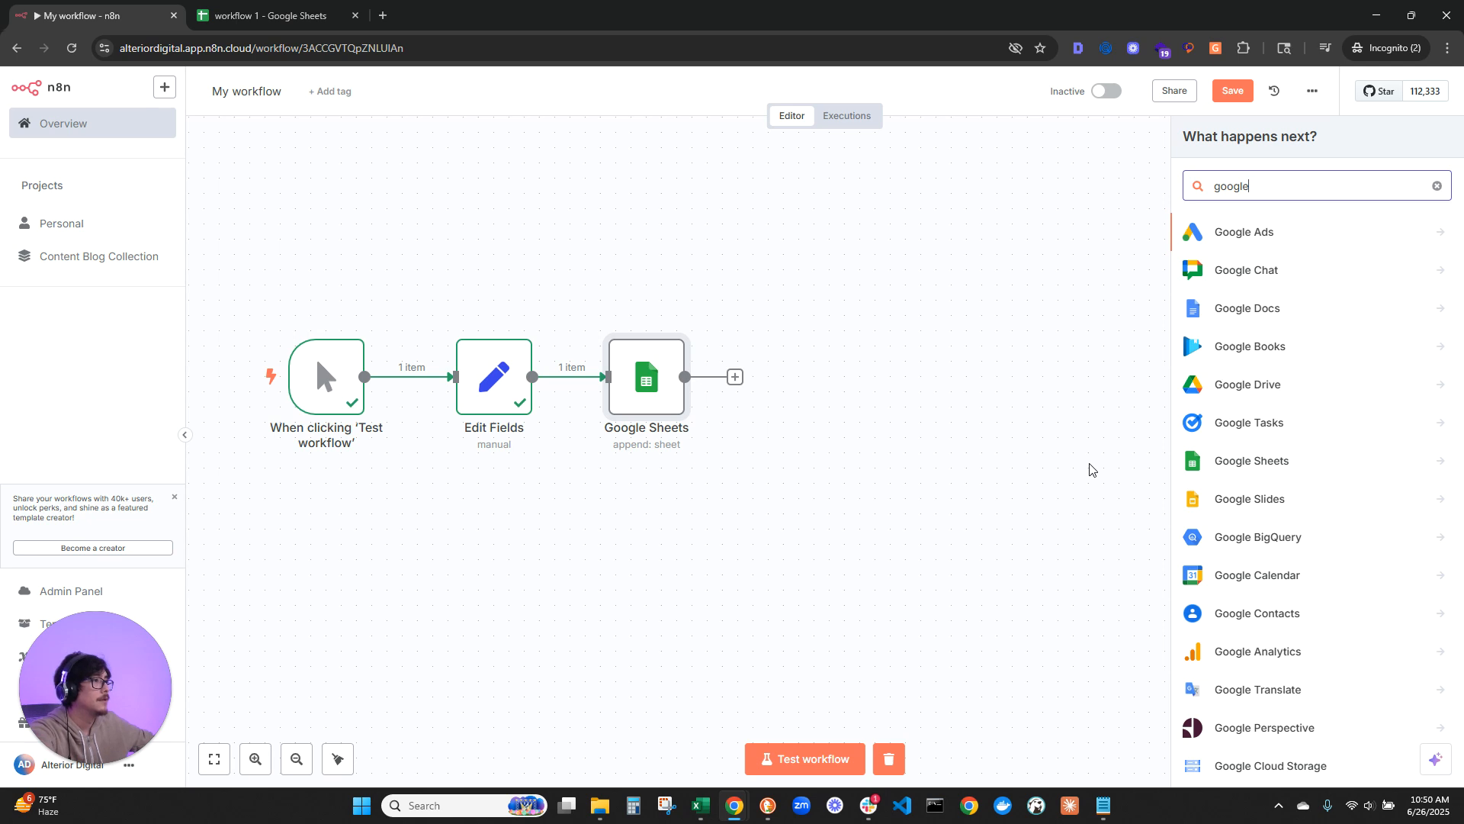
click(1270, 460)
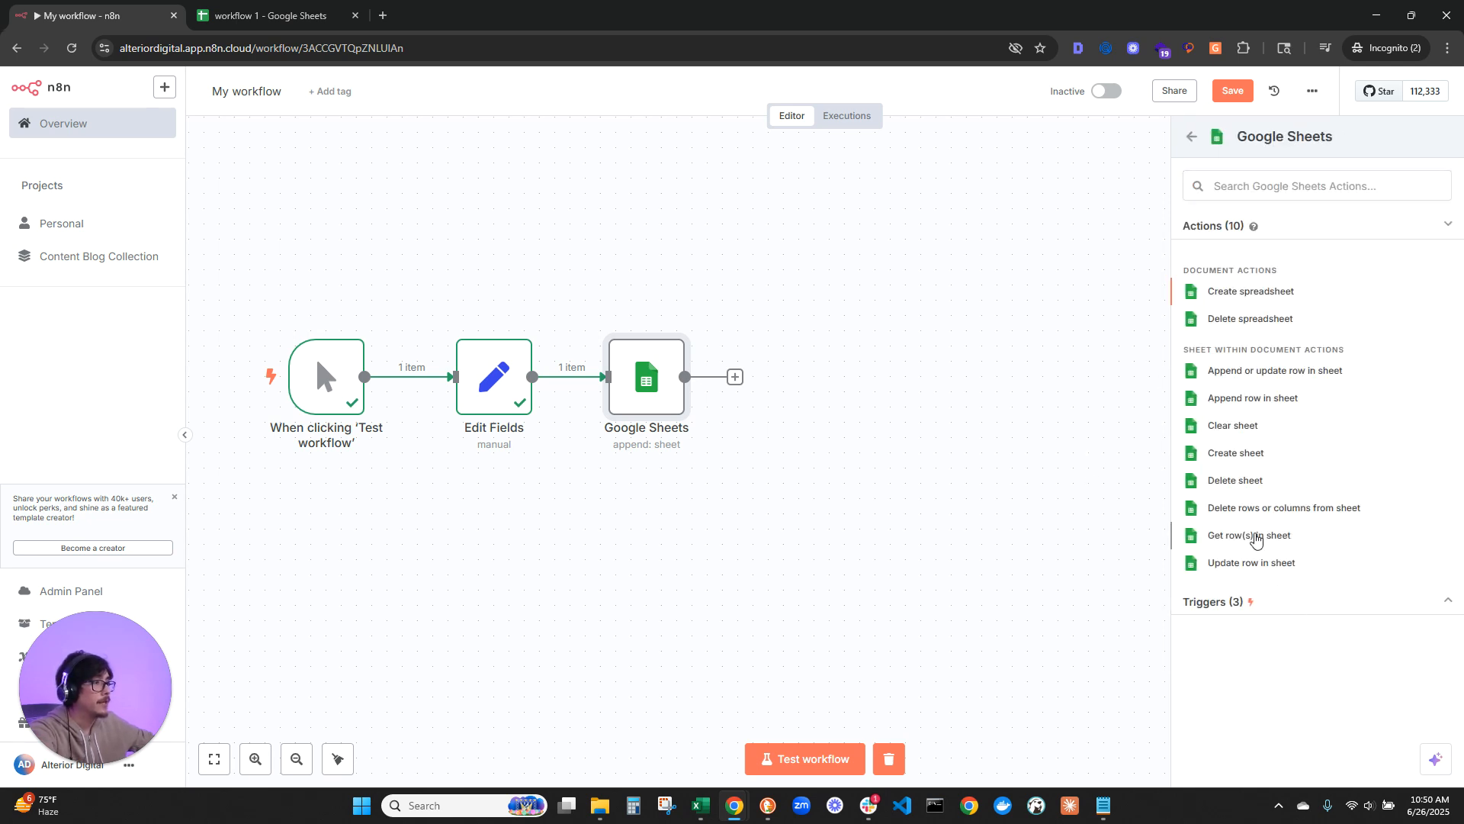
click(1255, 535)
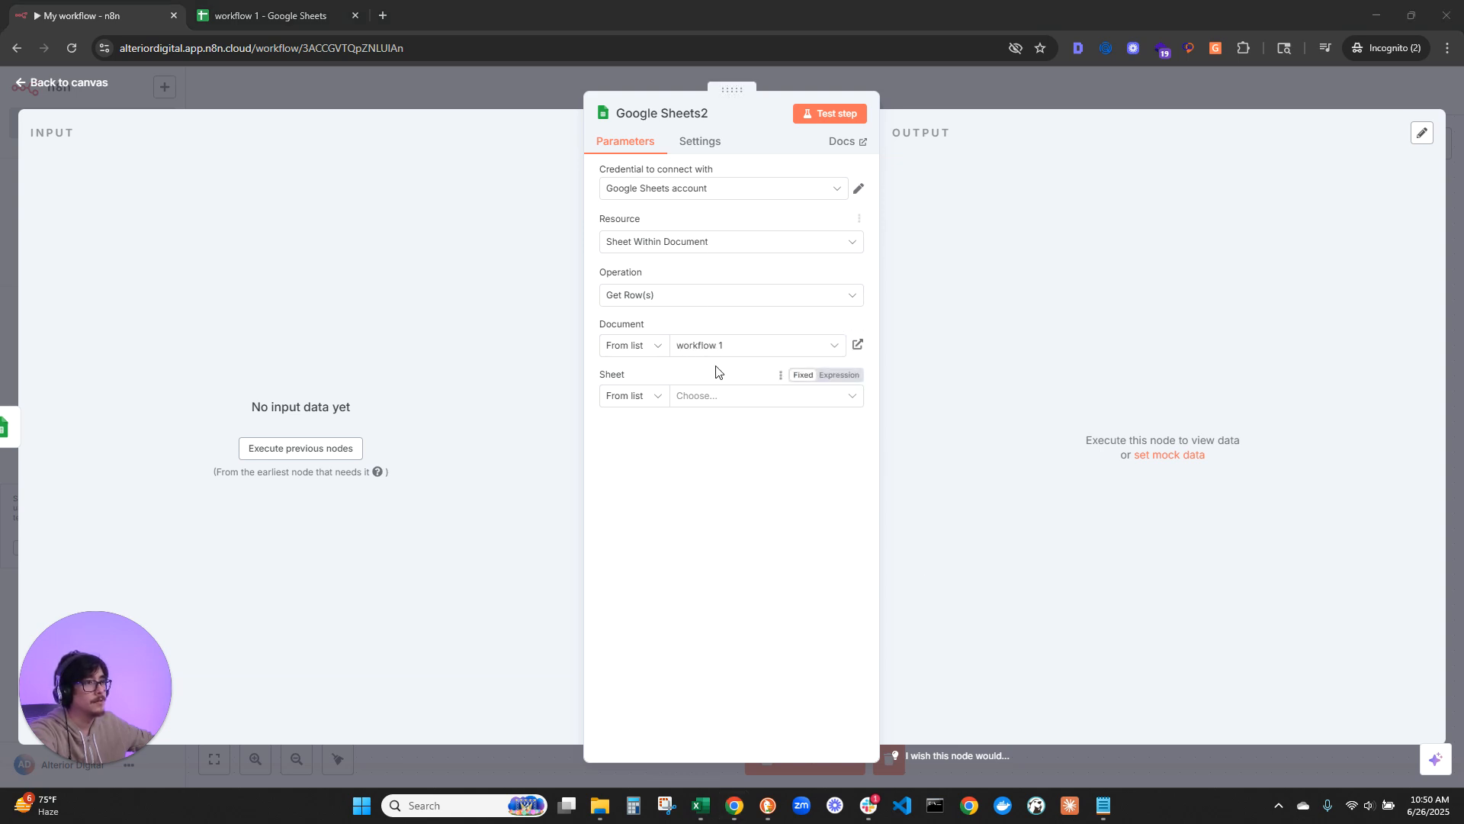
Step: Choose Sheet1 of the "workflow 1" document as the sheet to read rows from
click(738, 395)
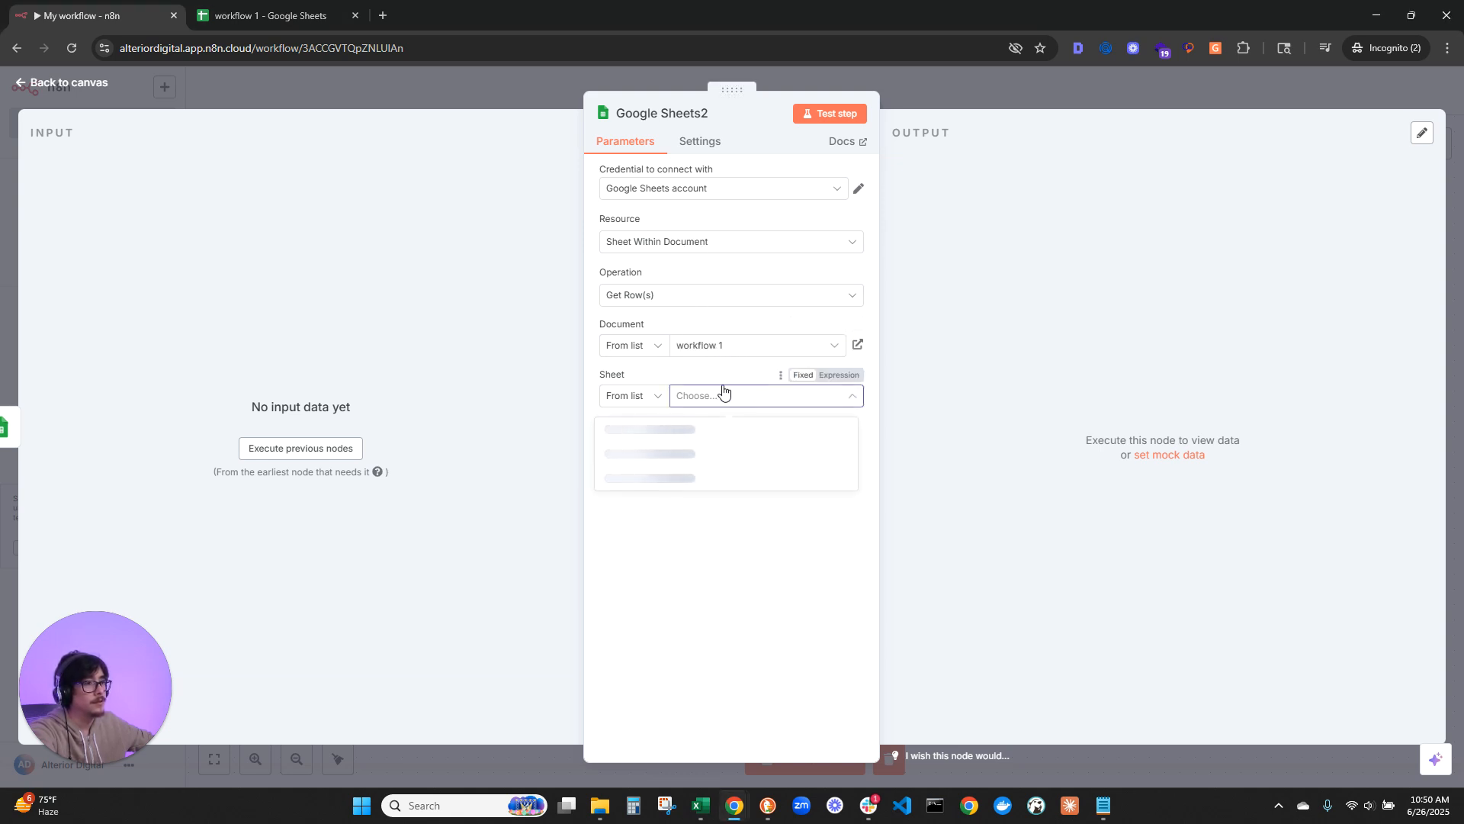
click(648, 433)
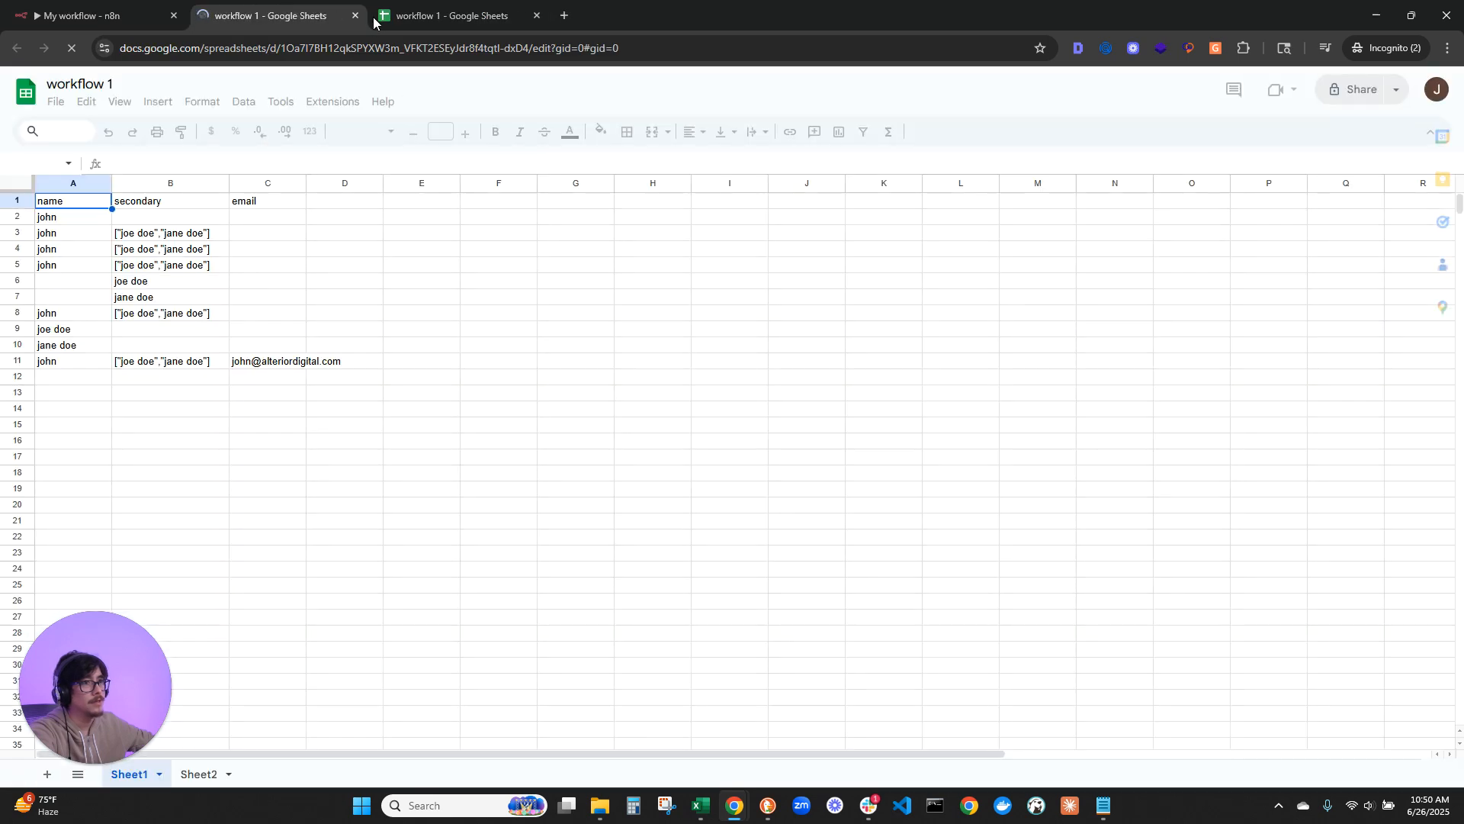
click(355, 15)
click(614, 432)
Step: Execute the previous nodes to load input data, check the appended row in the spreadsheet, and return to the n8n node
click(301, 448)
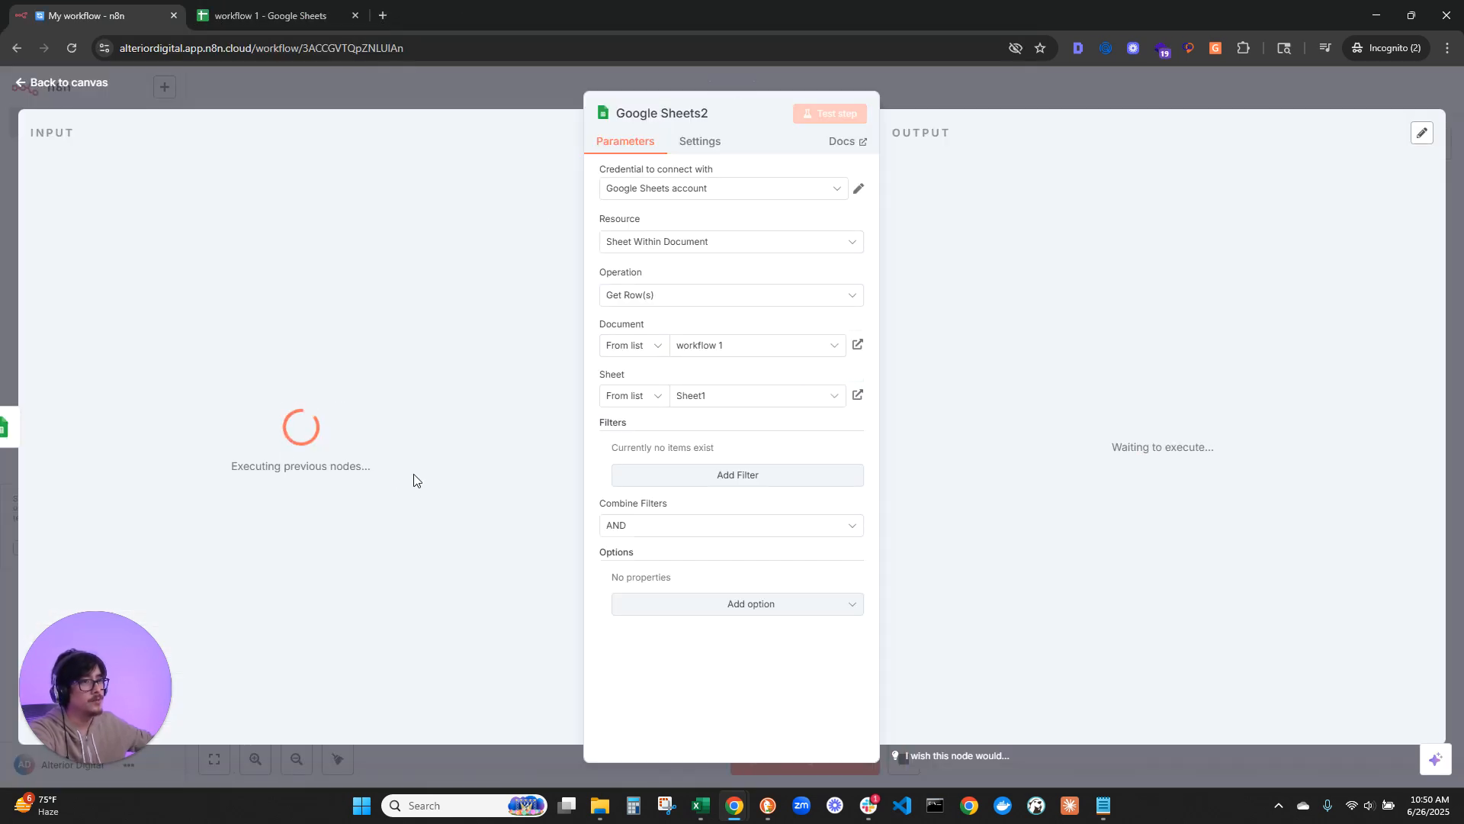
click(320, 15)
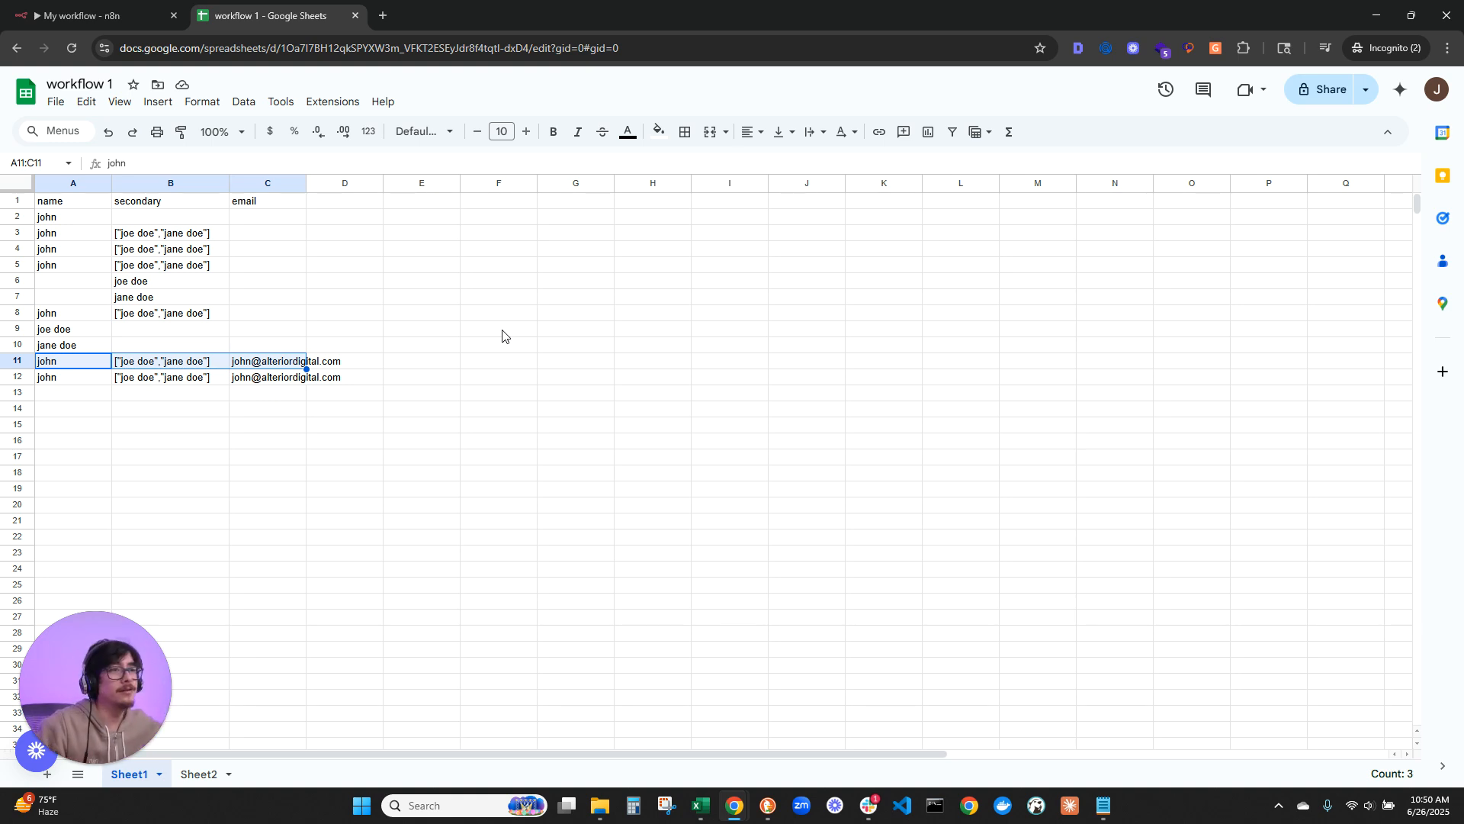
click(92, 15)
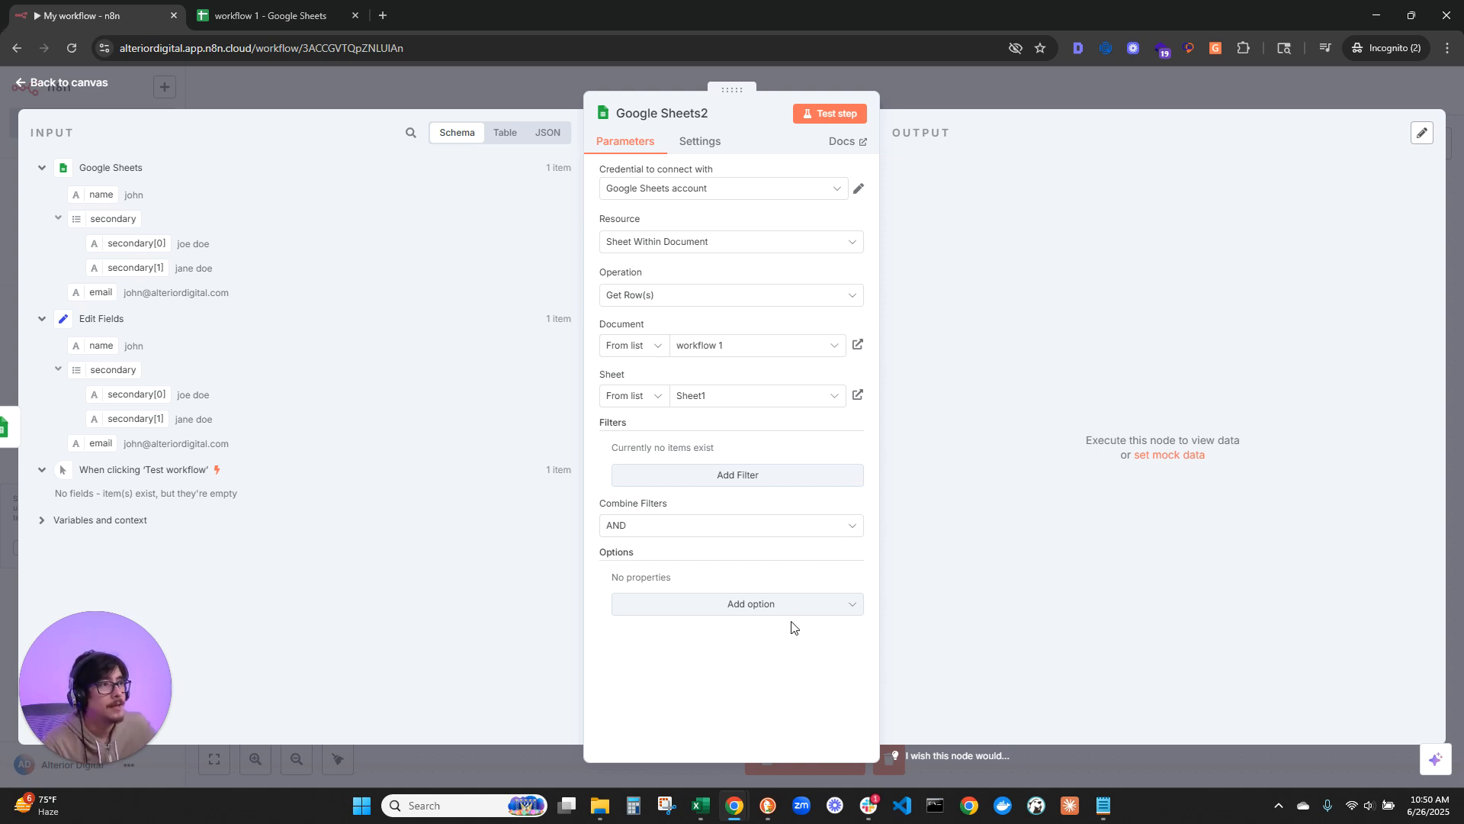
Step: Add a filter matching the email column to the incoming email field, {{ $json.email }}, and test the step
click(728, 476)
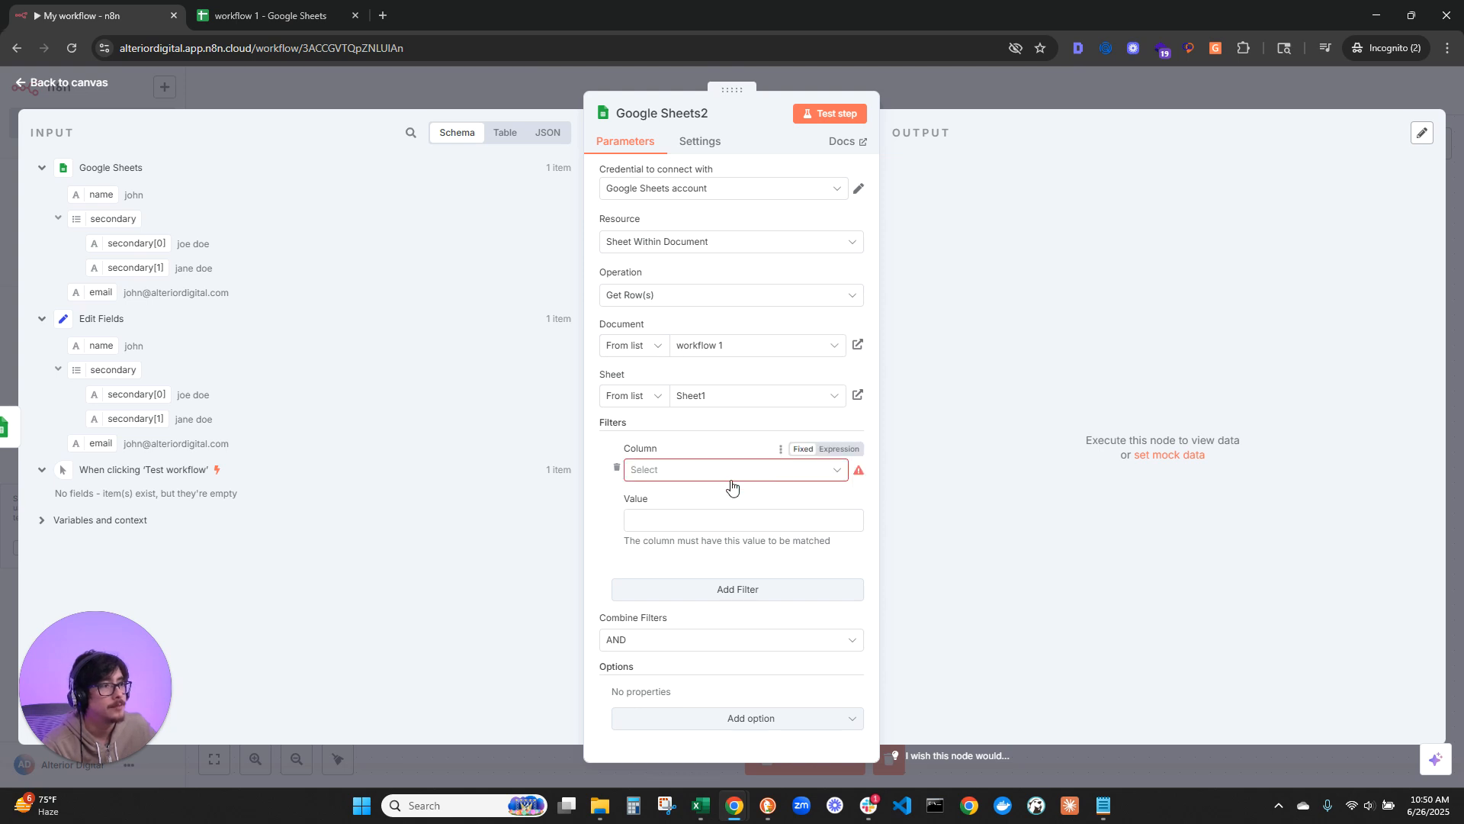
click(728, 482)
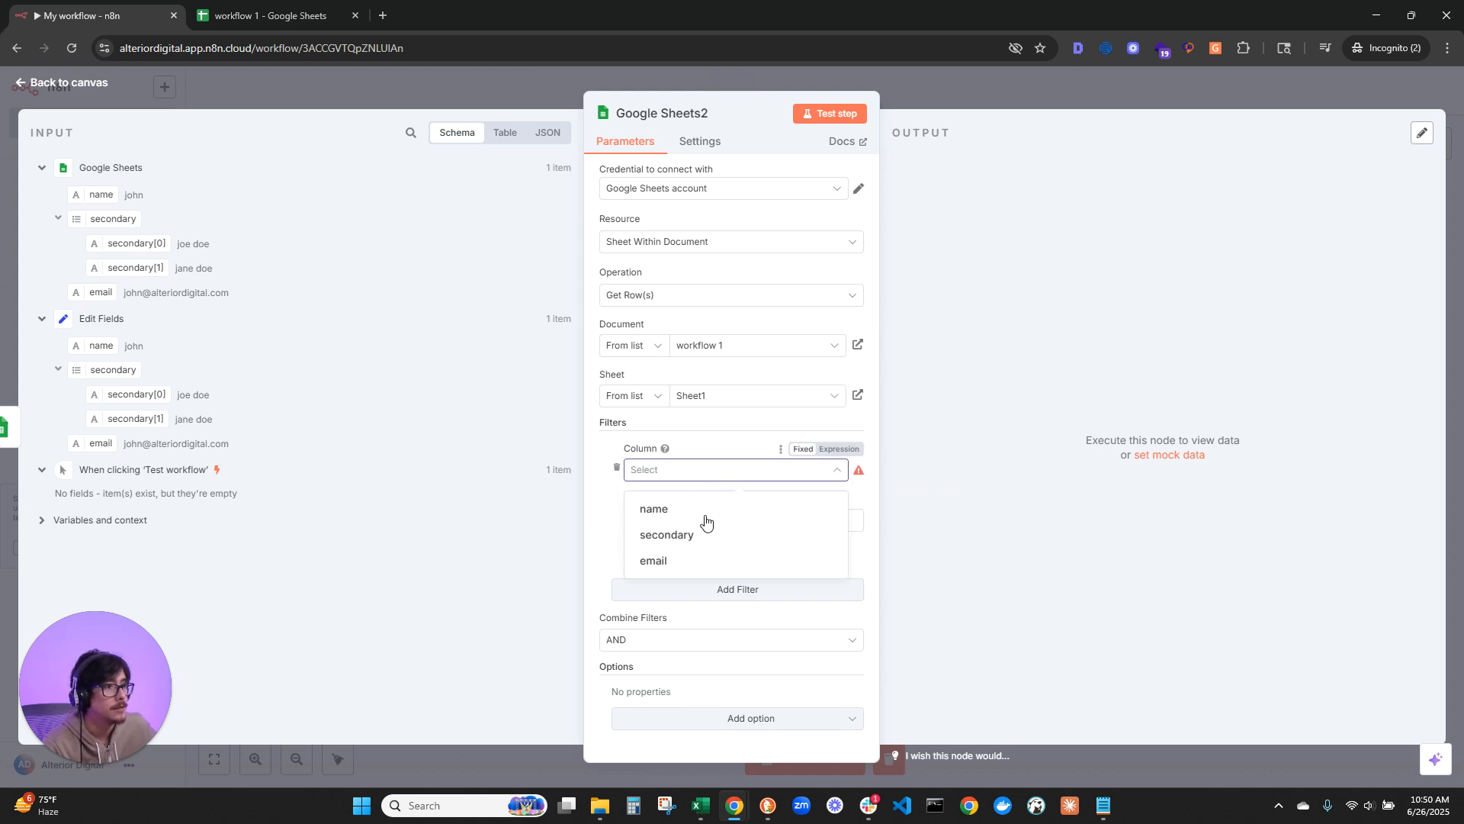
click(684, 562)
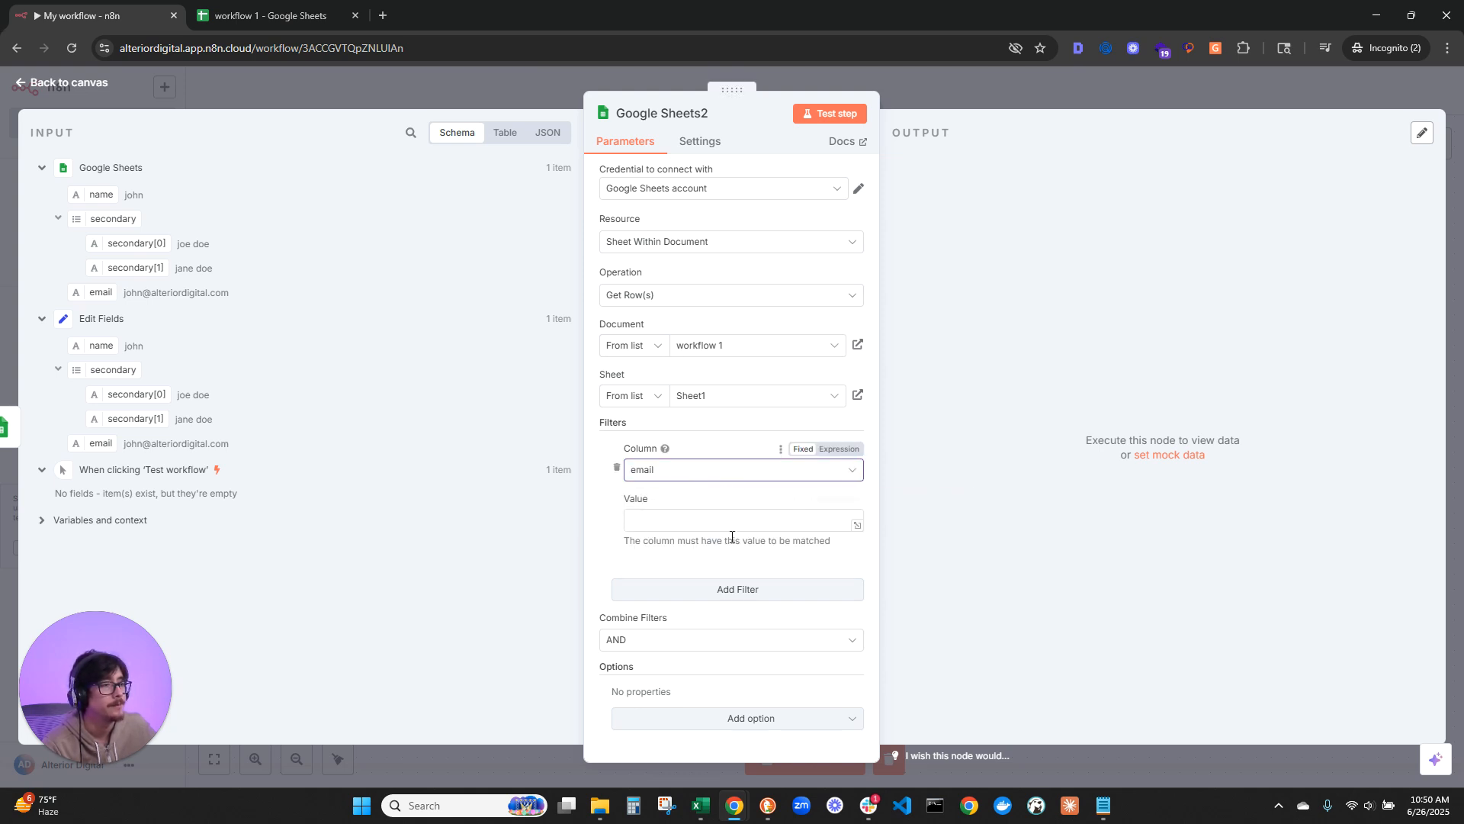
drag(100, 292, 653, 521)
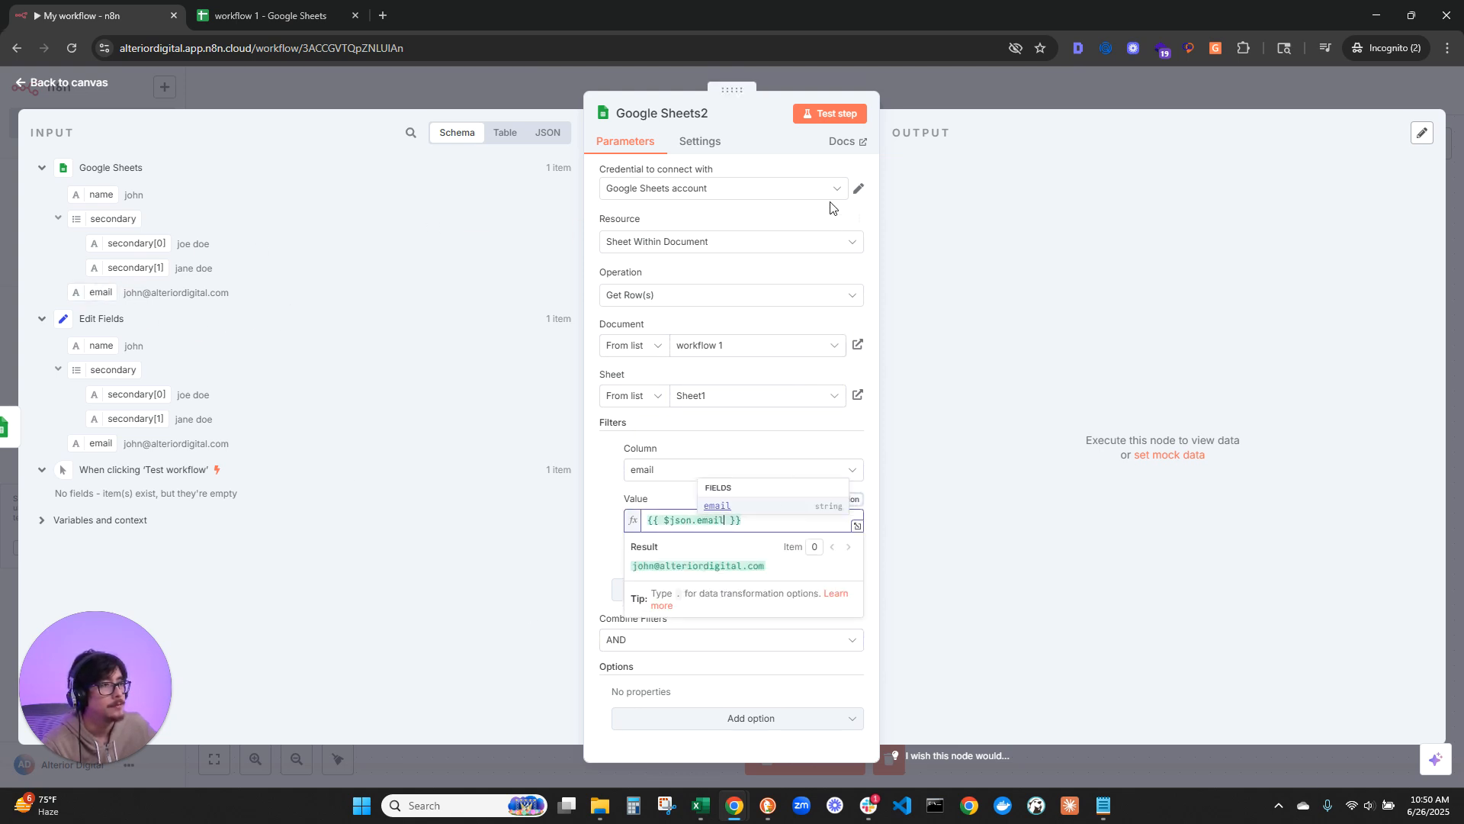
click(830, 113)
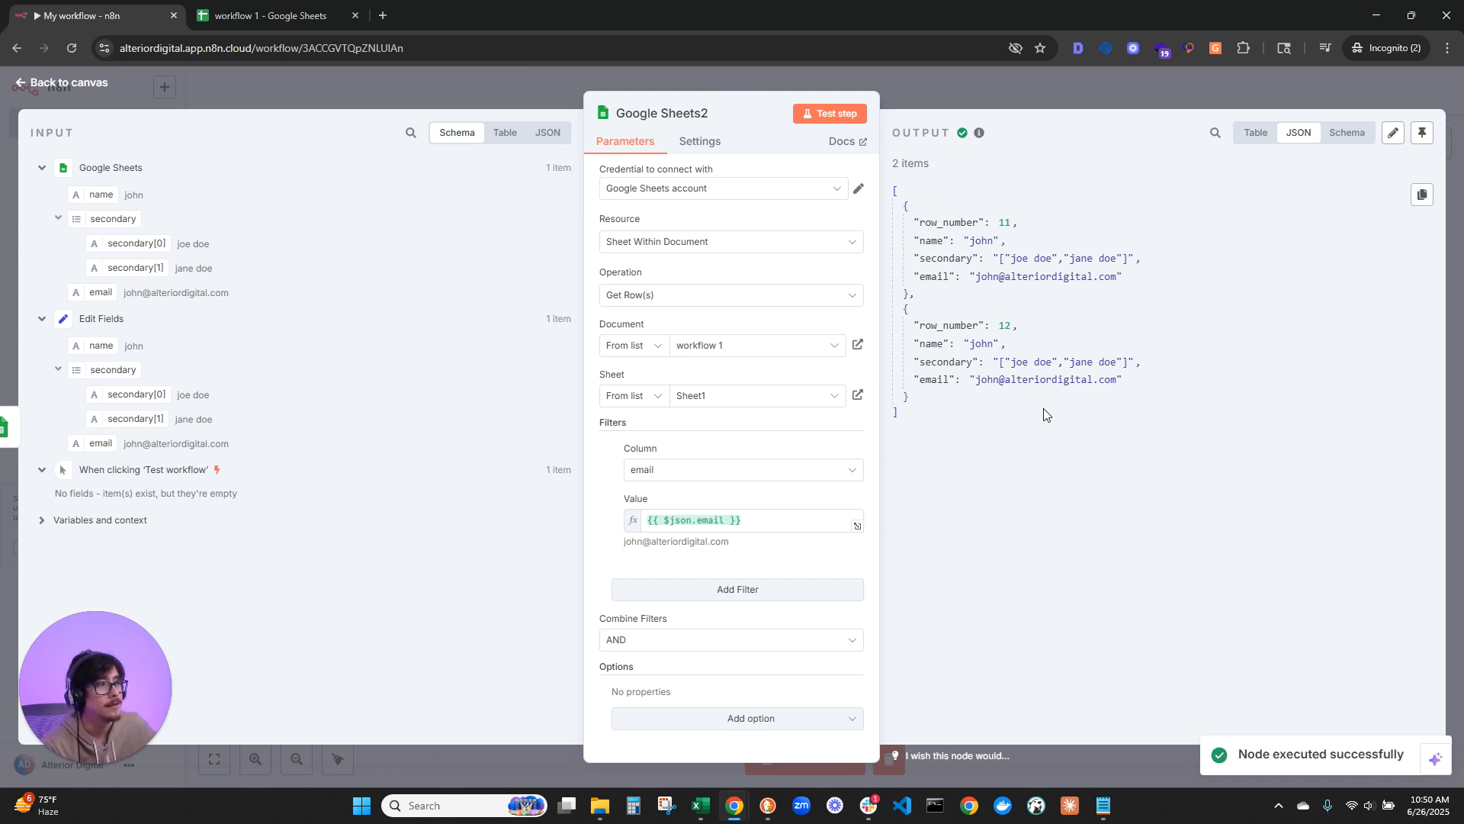
Step: Compare the filtered output with the rows and column headers in the workflow 1 spreadsheet, and return to n8n
click(267, 15)
drag(255, 365, 36, 379)
click(355, 490)
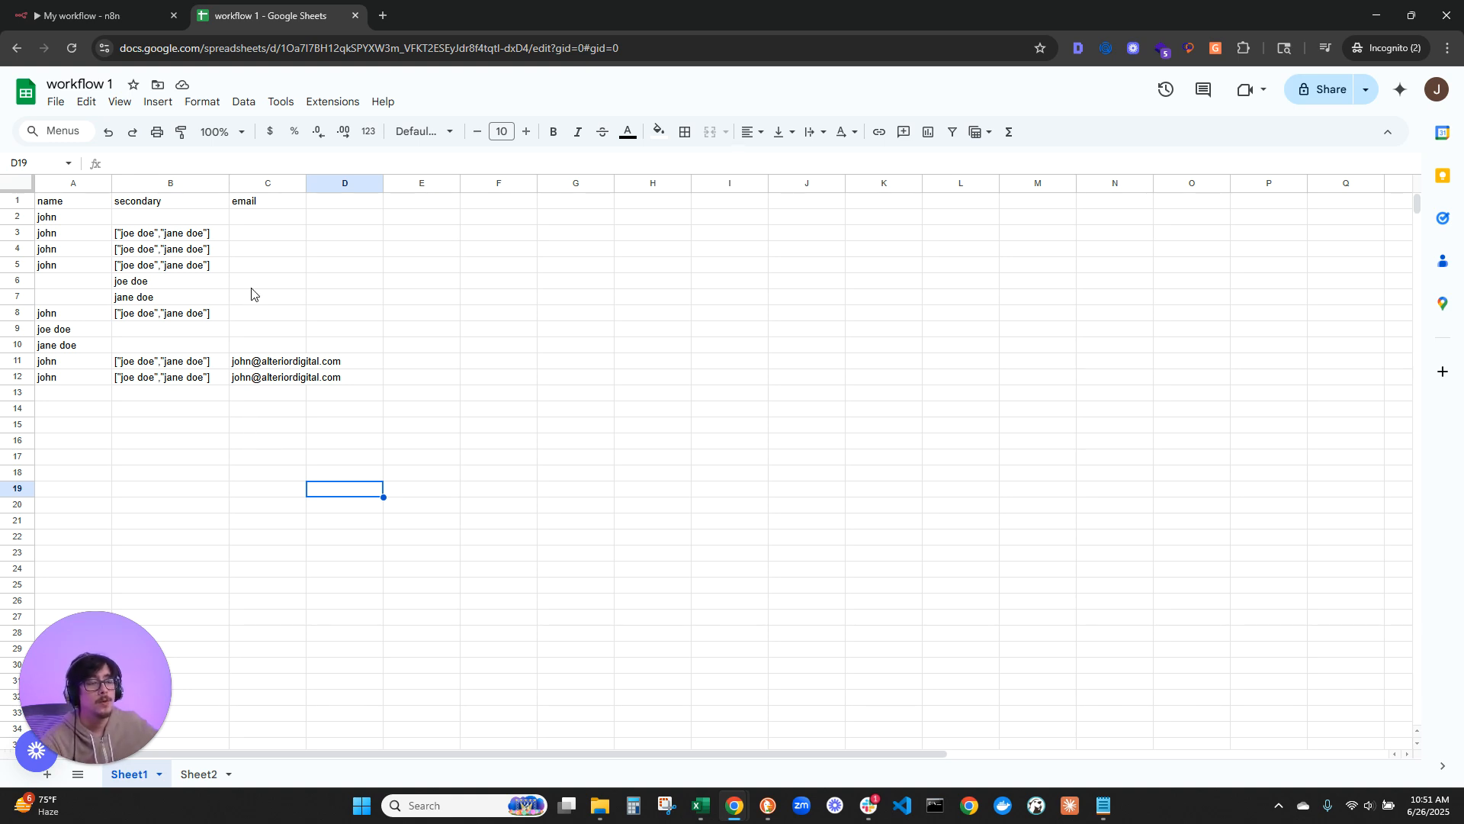
click(341, 204)
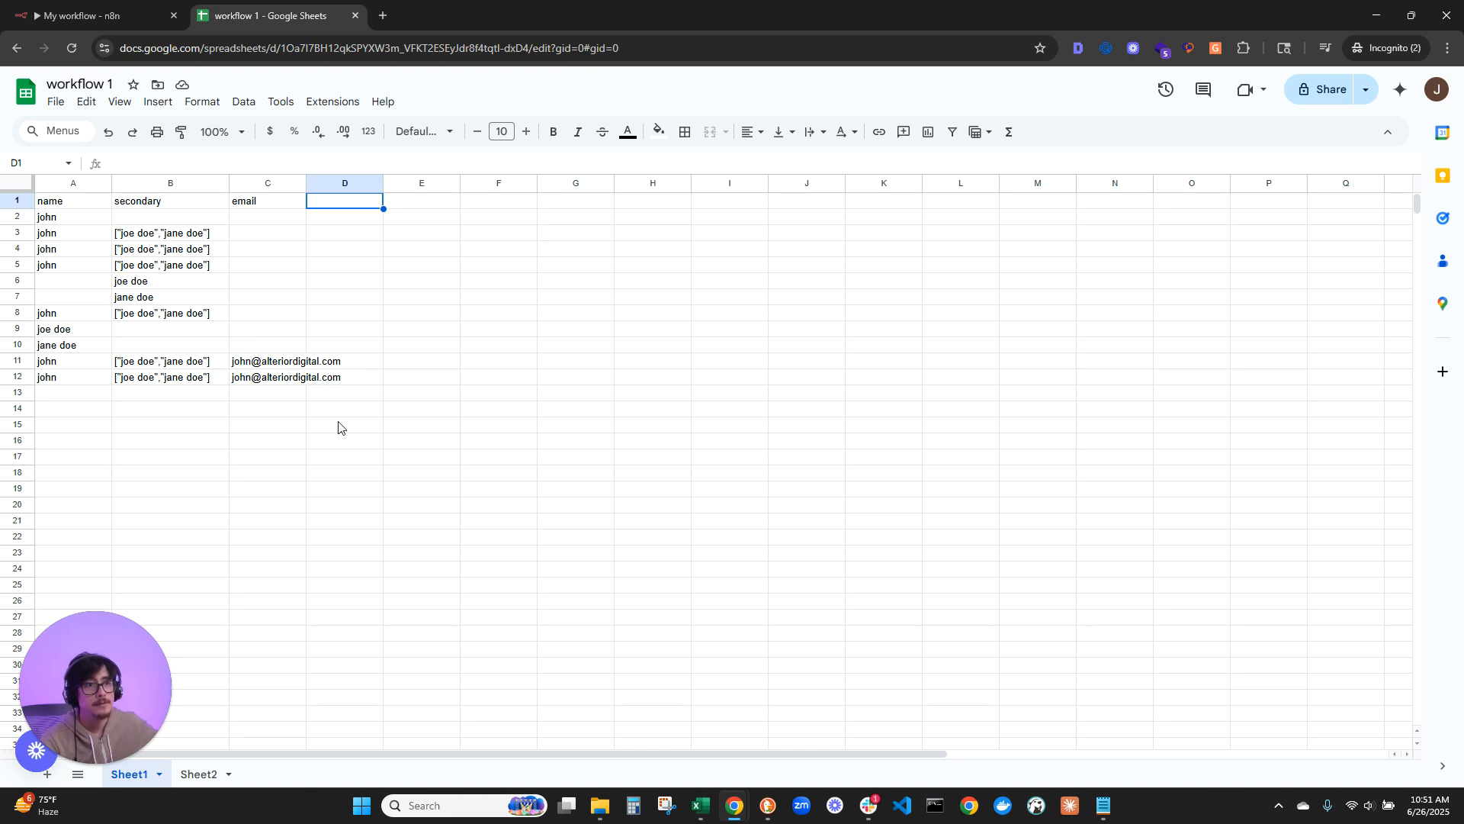
click(92, 15)
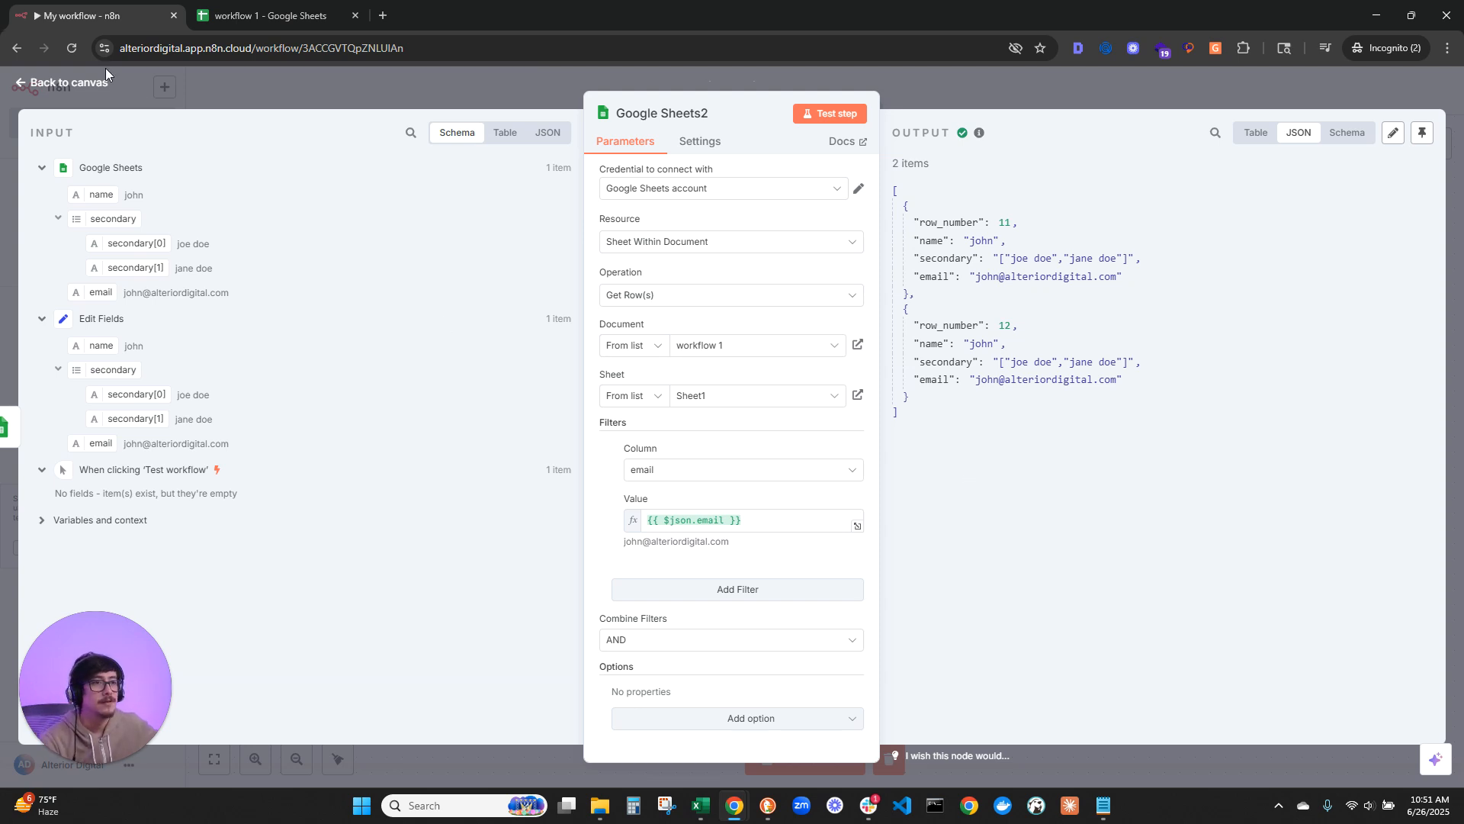
Step: Add a Remove Duplicates node after Google Sheets2, using the Remove items repeated within current input action
click(69, 83)
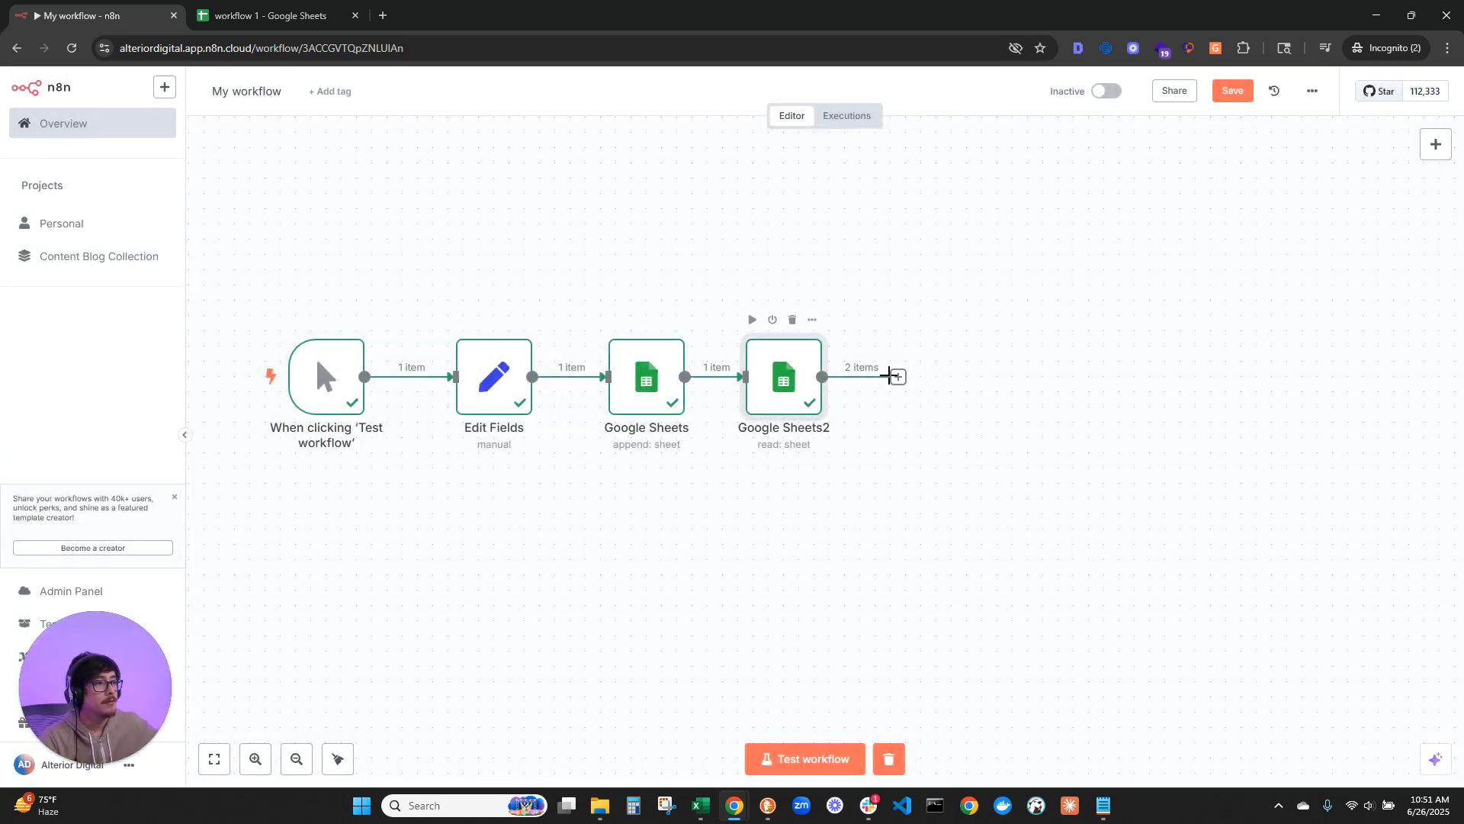
click(899, 377)
text(remo)
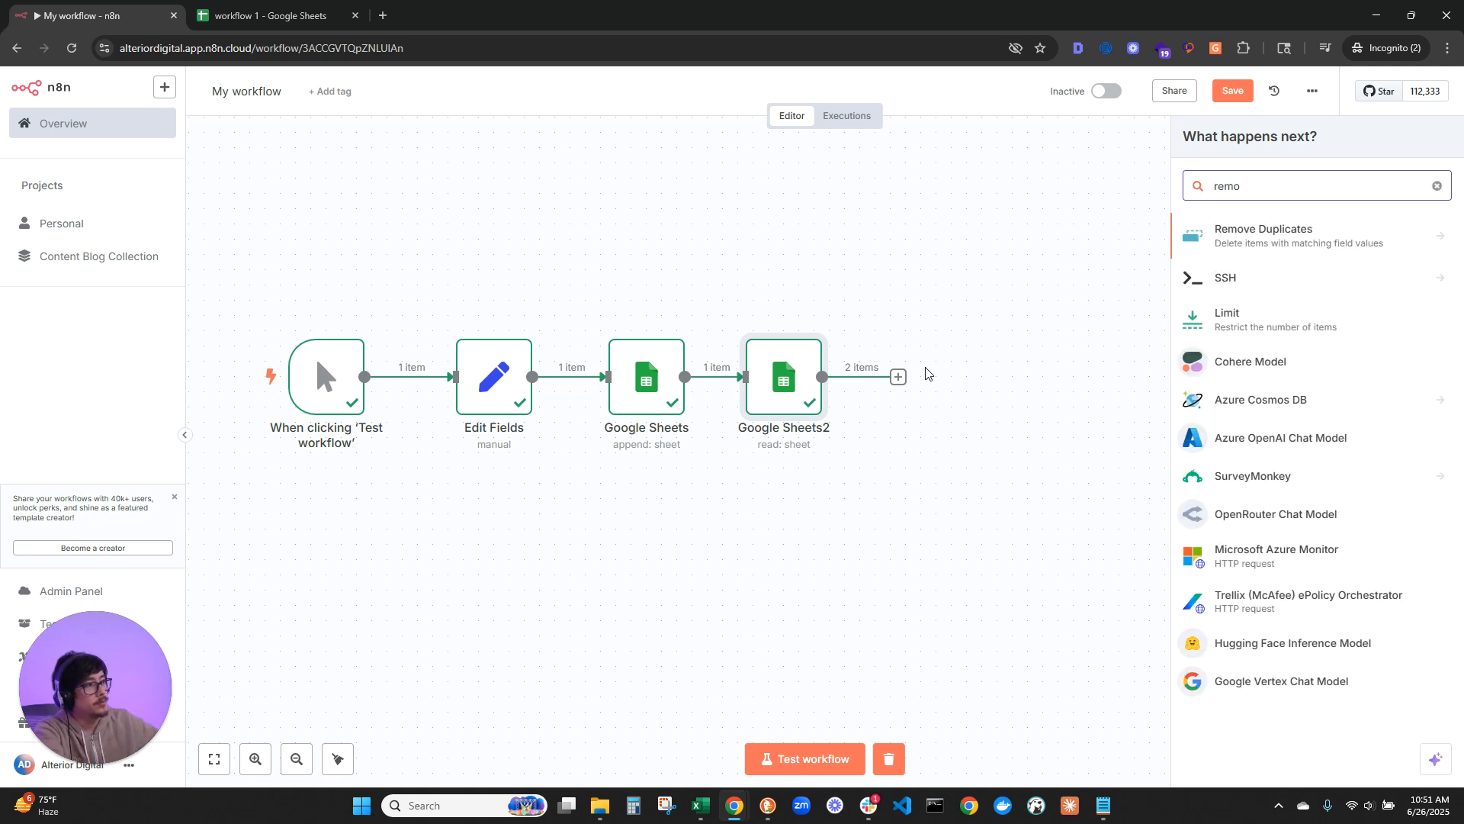
key(Return)
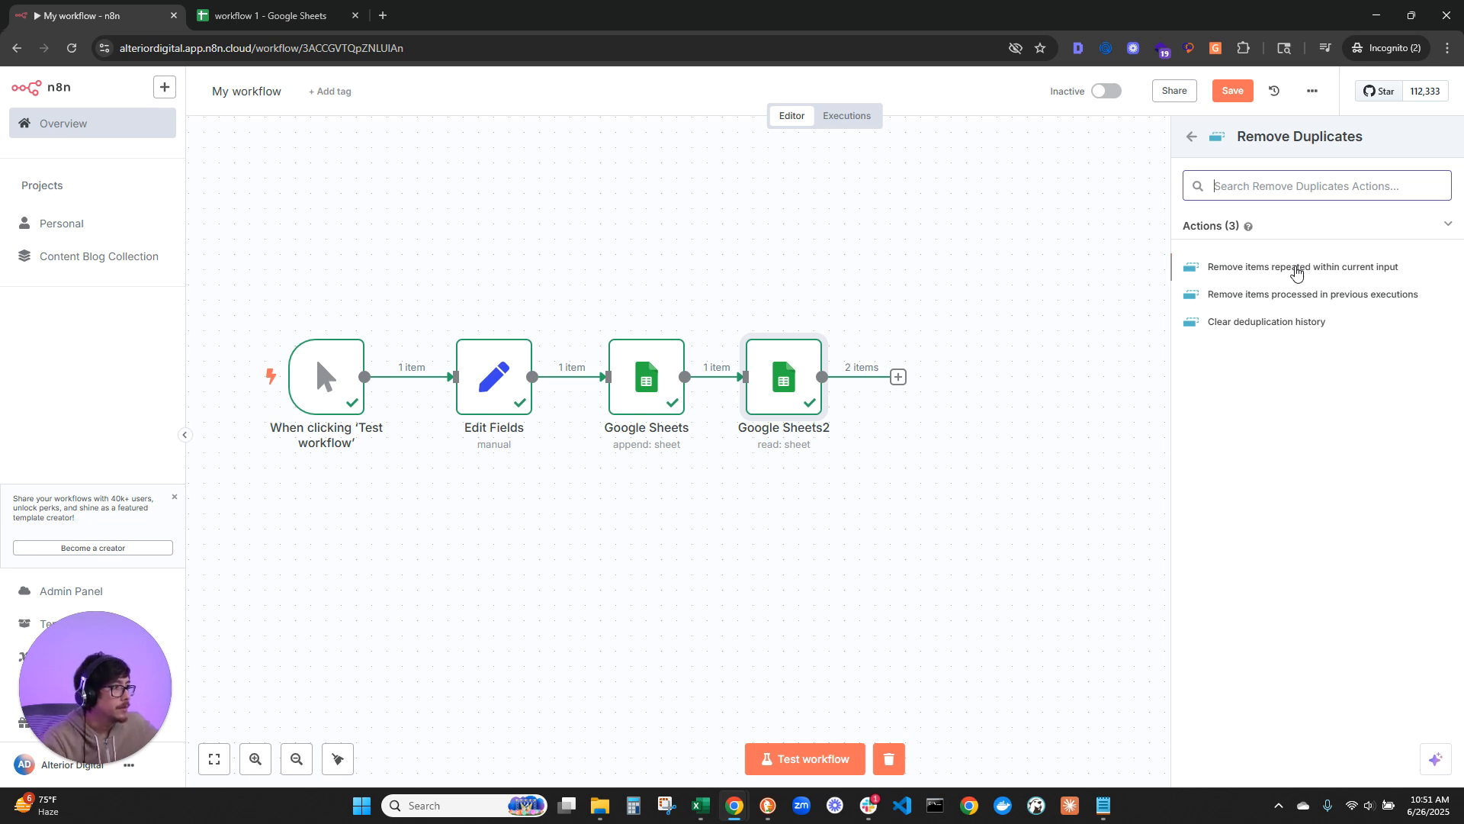
click(1296, 272)
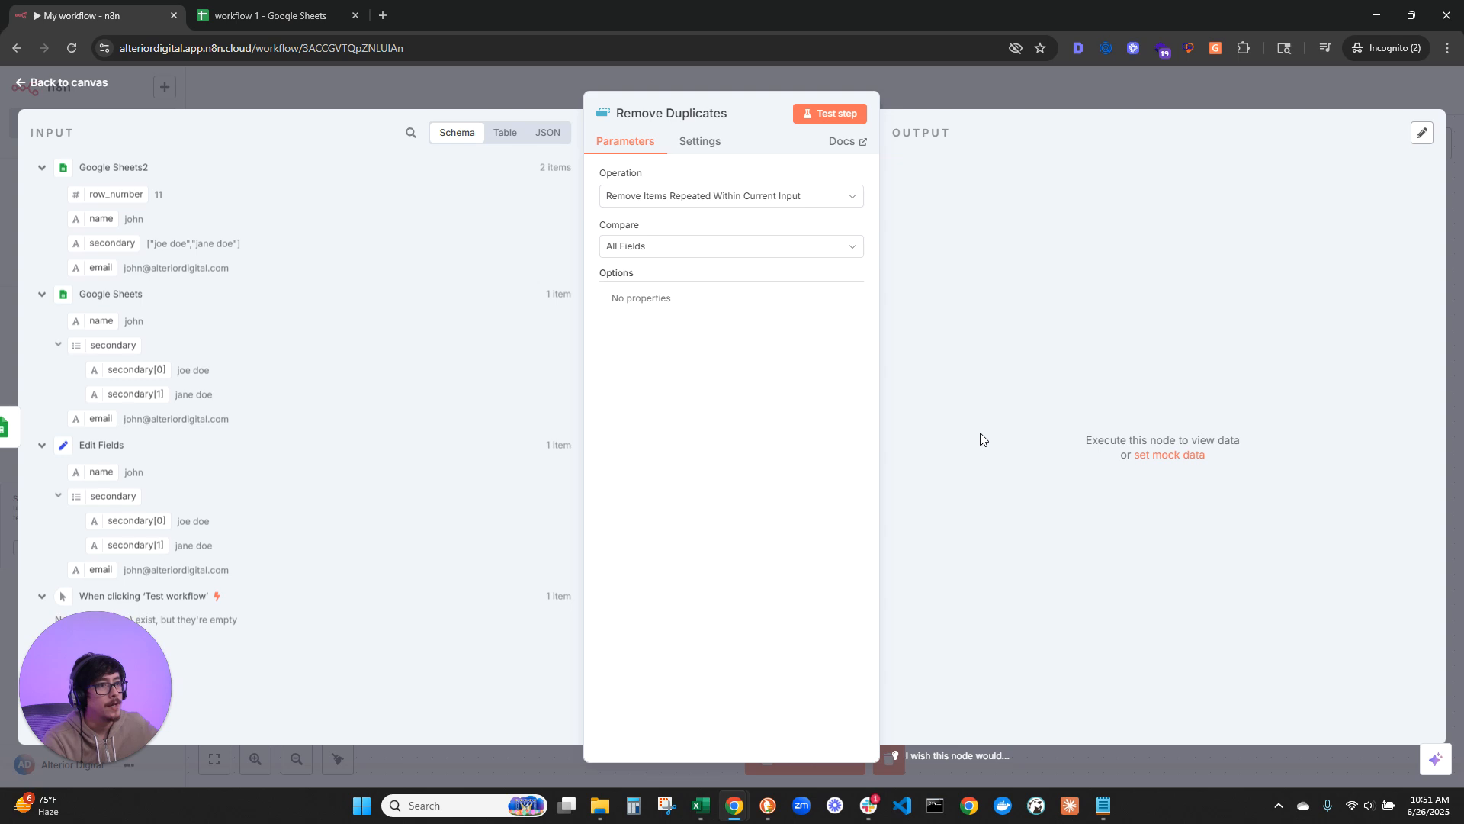
Step: Test the Remove Duplicates step comparing all fields, and examine the row_number of each output item
click(823, 117)
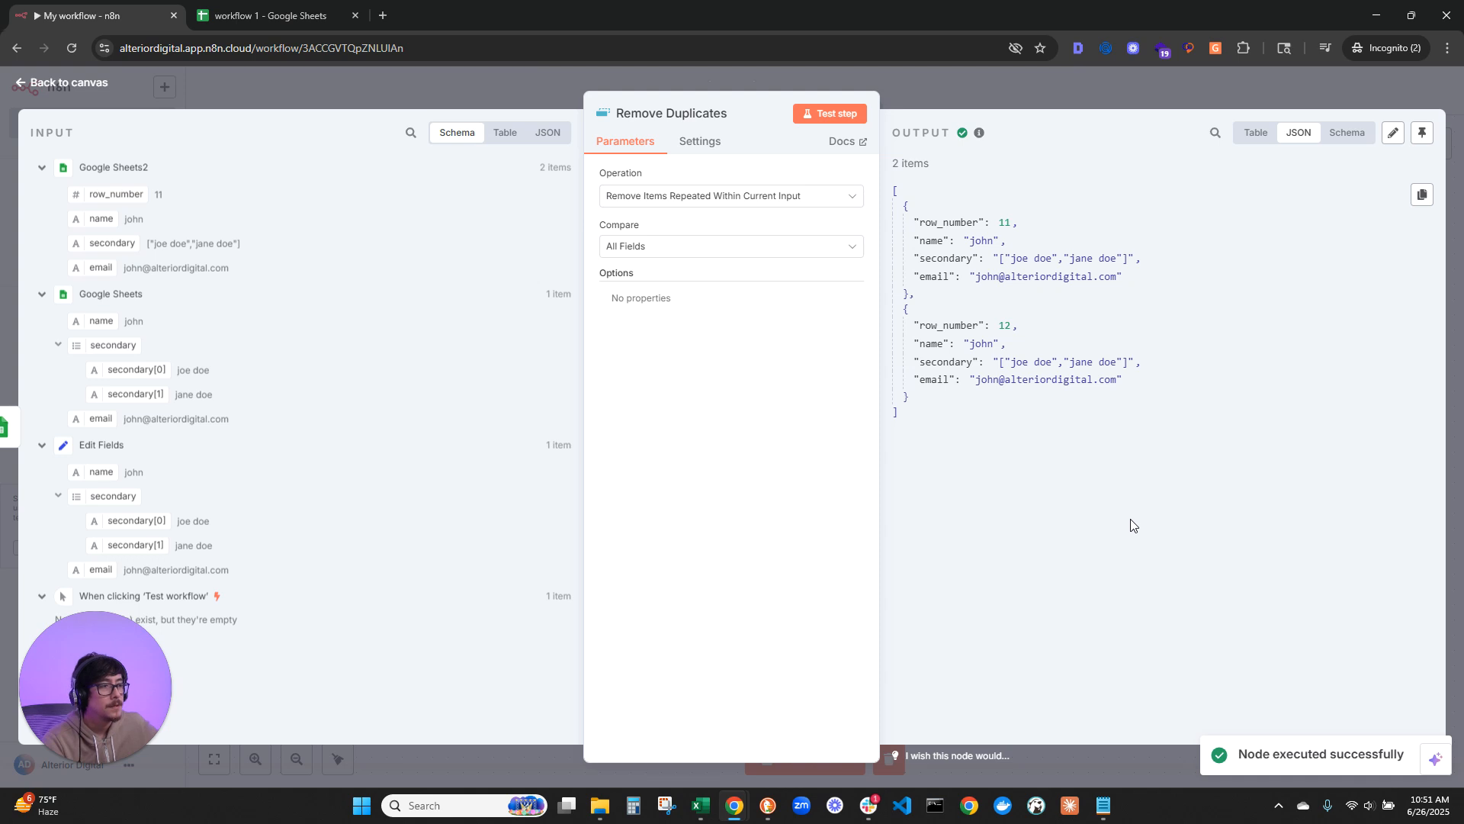
drag(914, 222, 1037, 226)
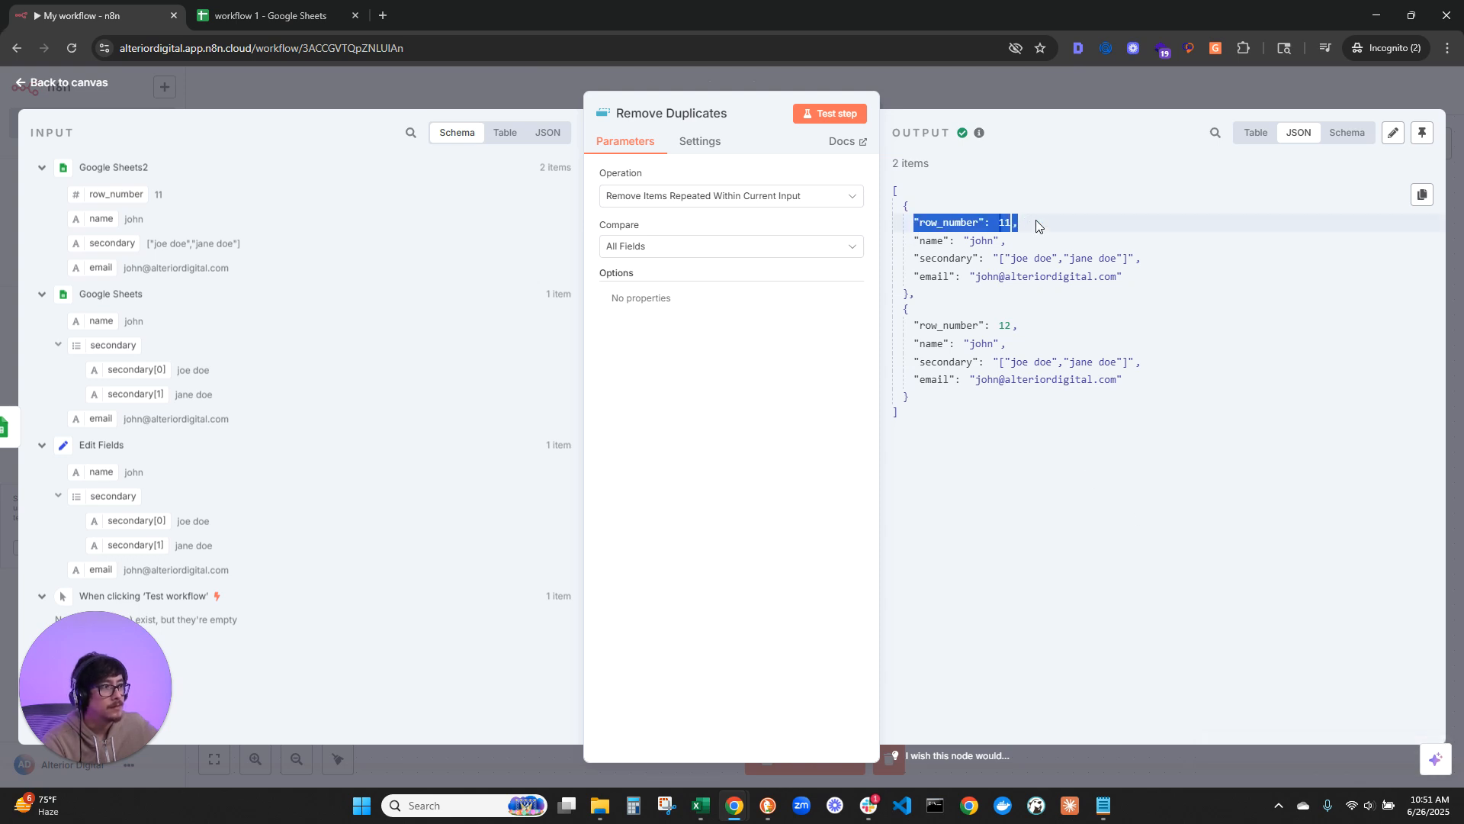
drag(914, 325, 1068, 328)
Step: Set the duplicate comparison to Selected Fields with email as the field to compare, test the step, and review the output
click(753, 252)
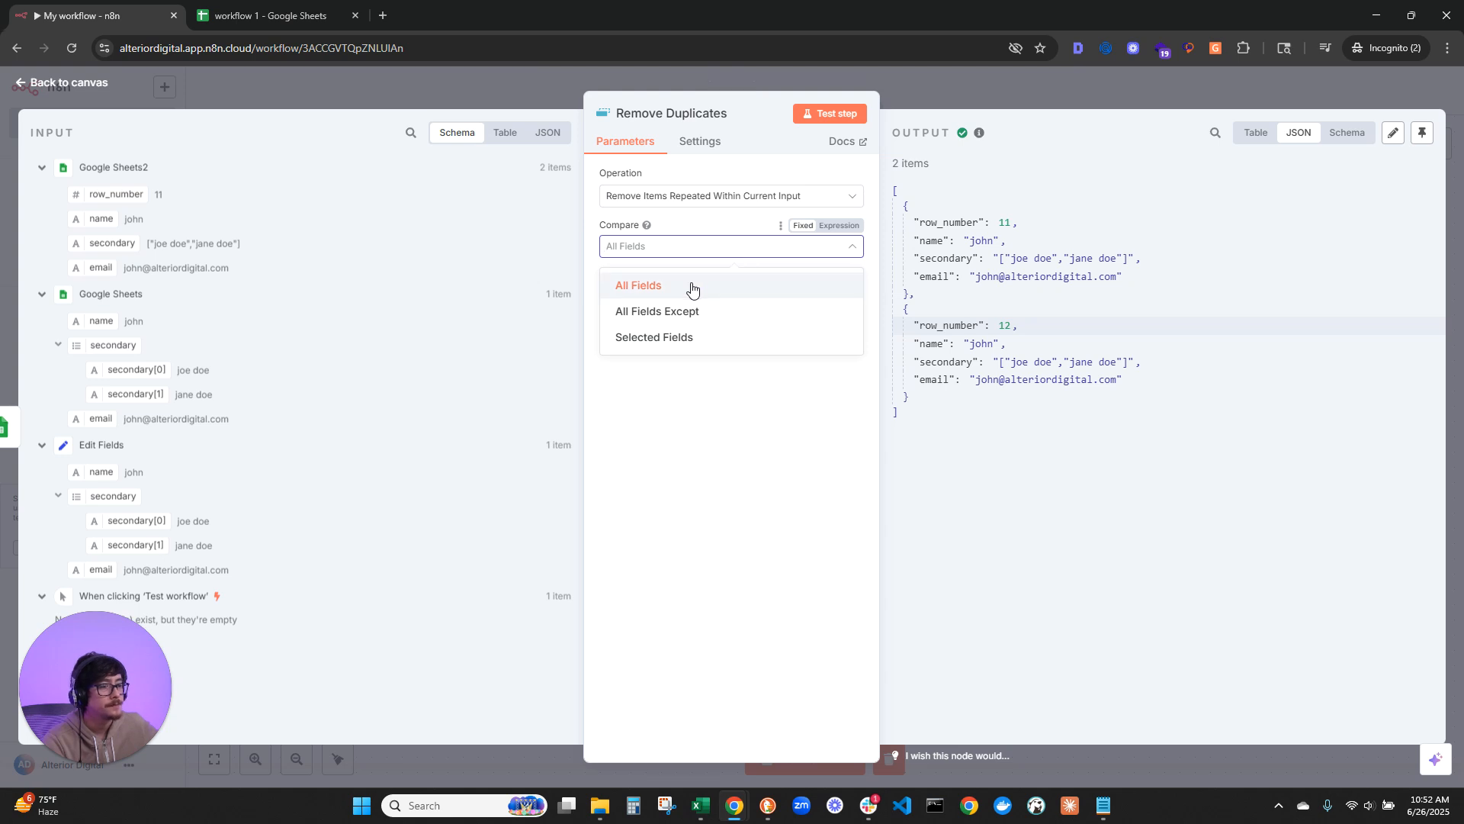
click(710, 335)
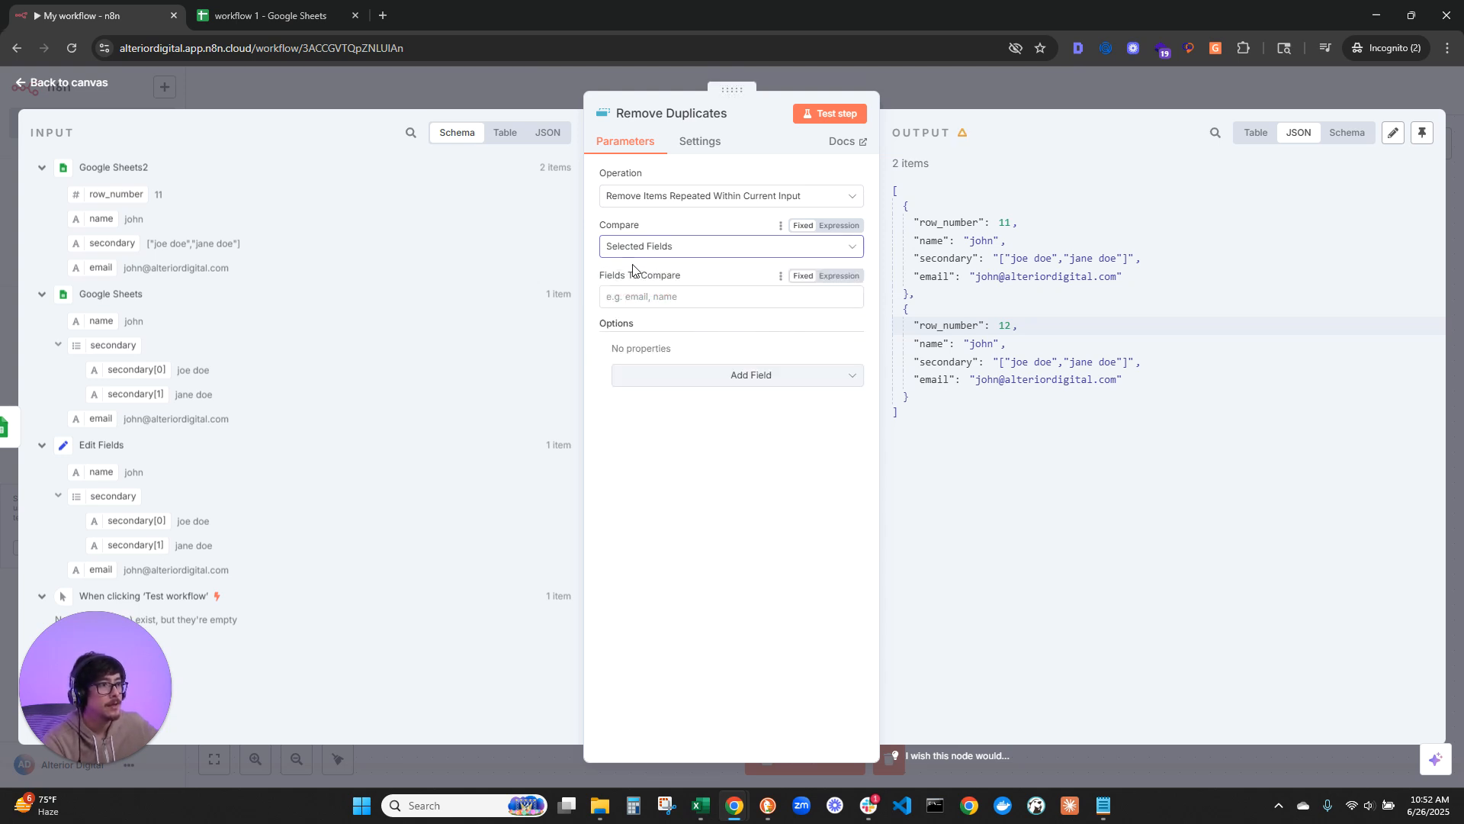
click(619, 296)
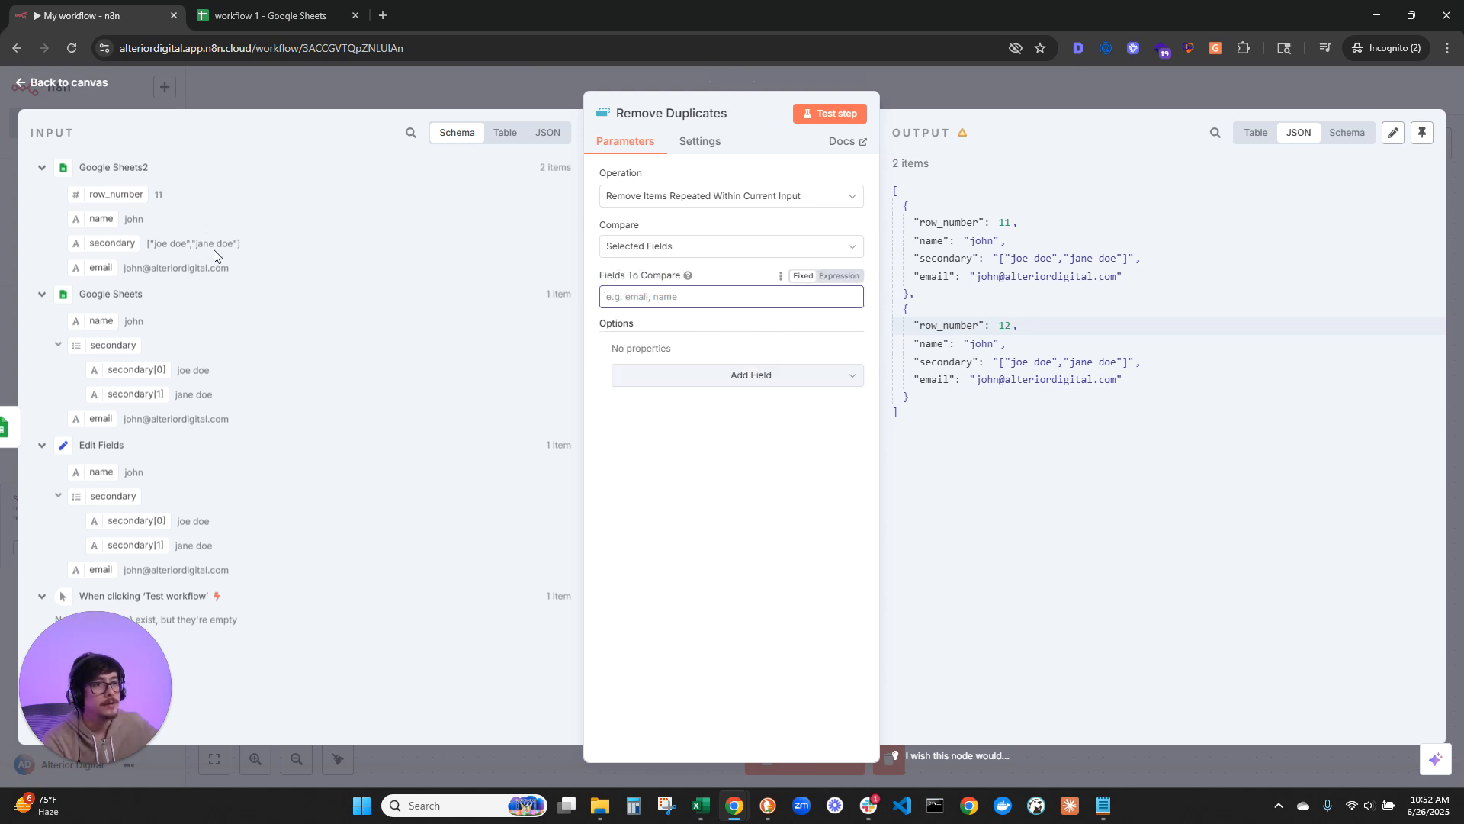
drag(95, 268, 622, 300)
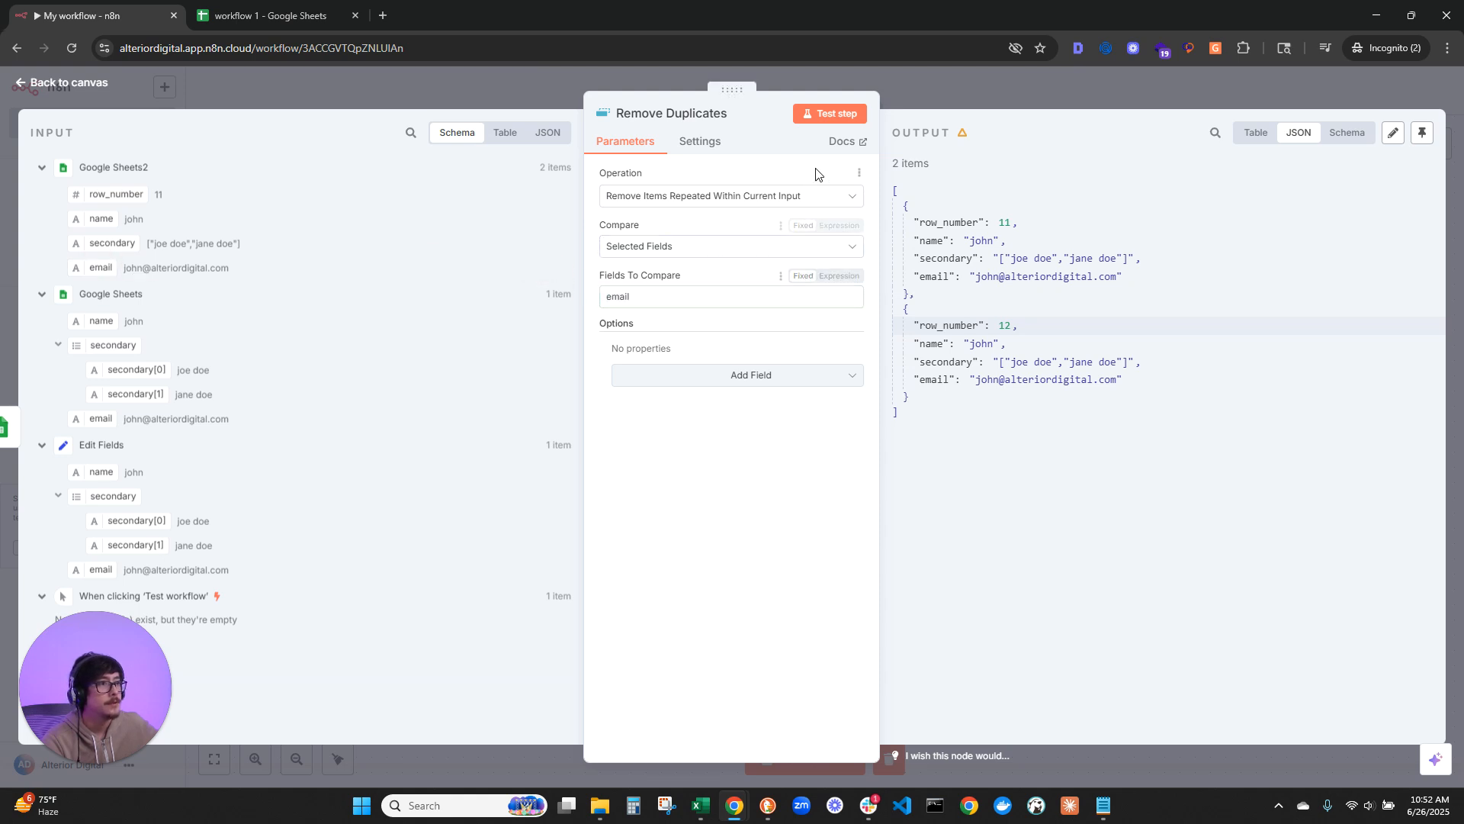
click(835, 124)
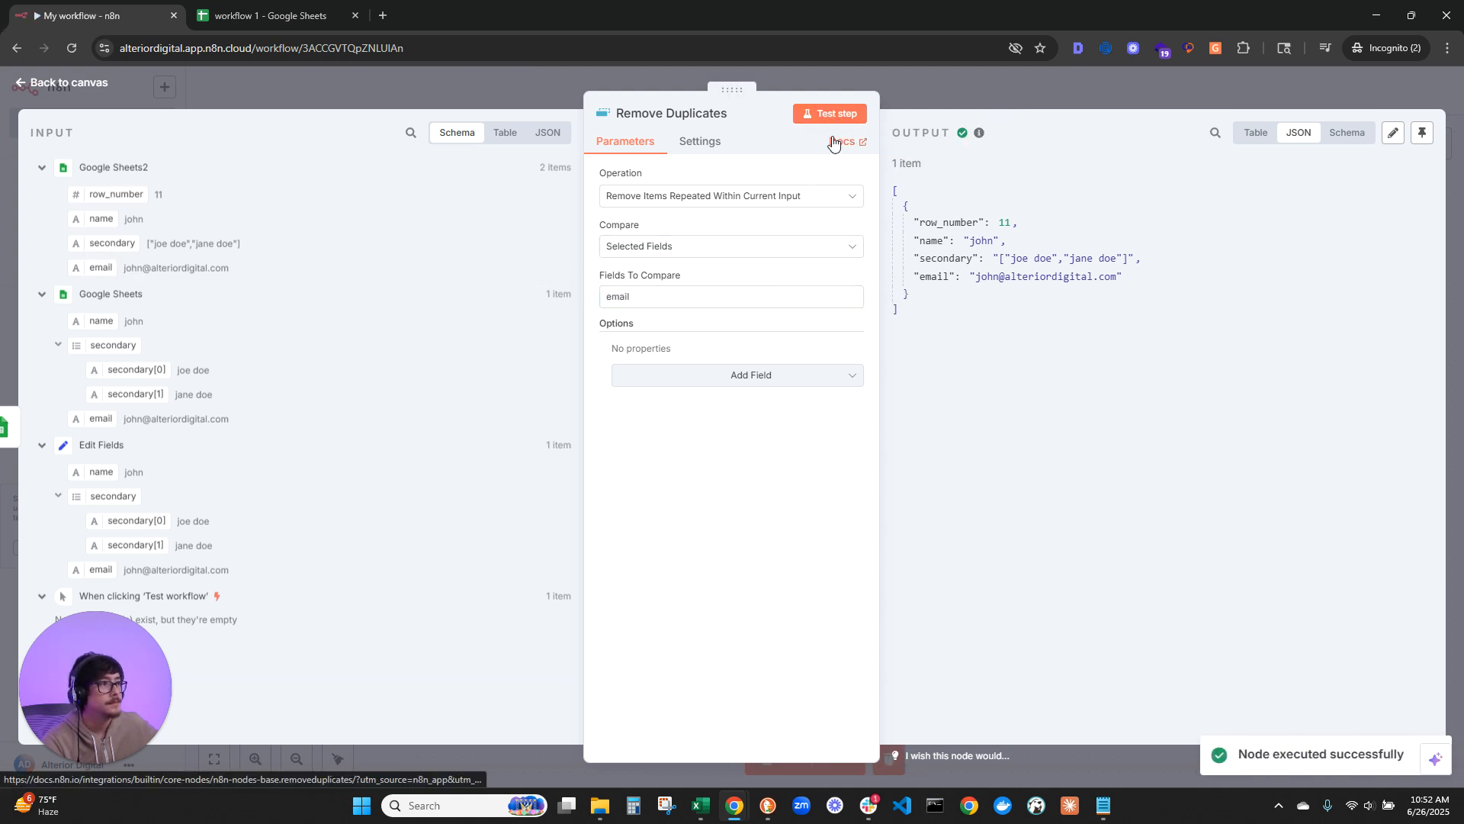
drag(948, 316, 905, 207)
click(992, 318)
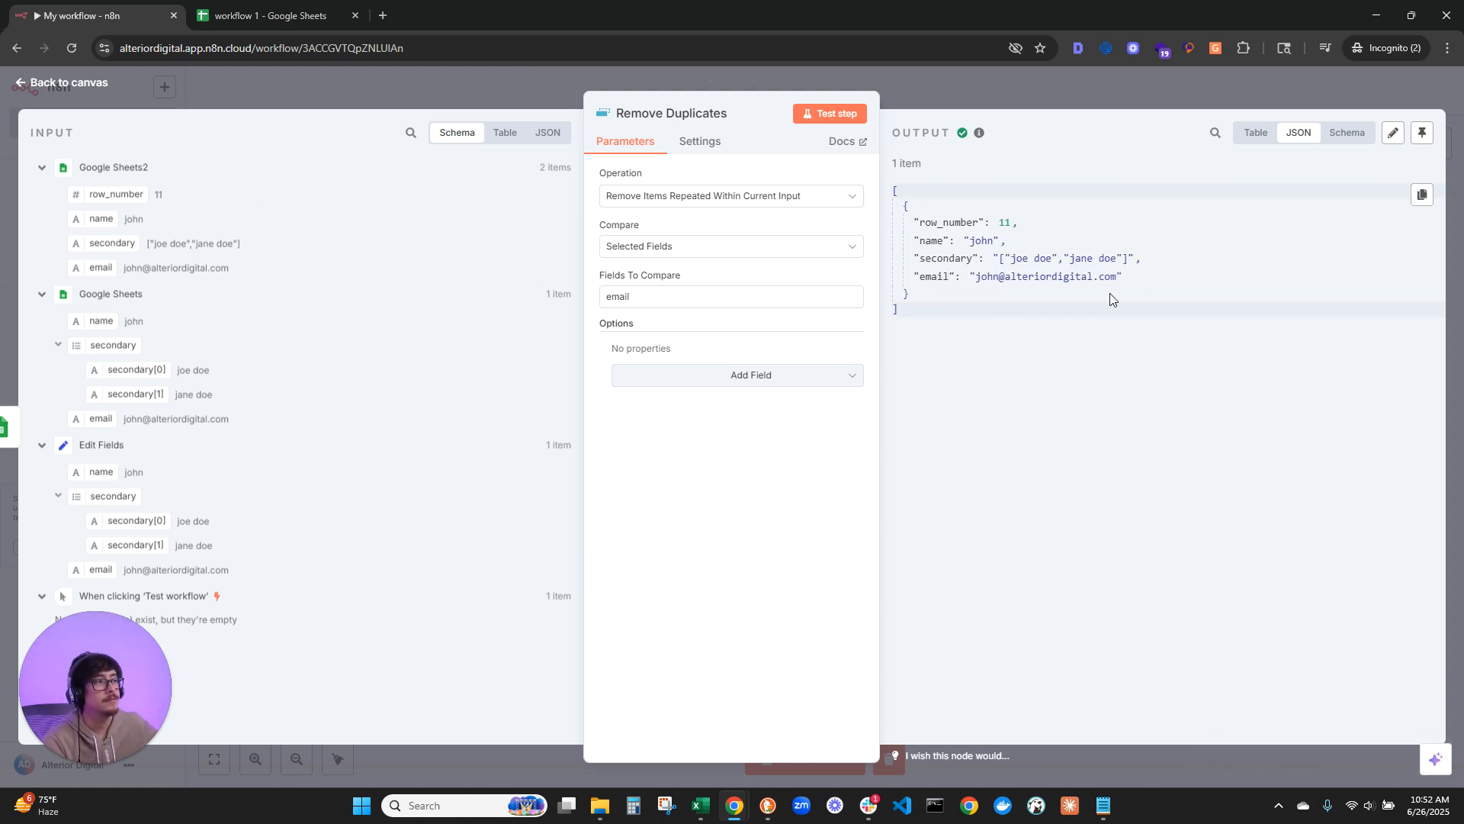
Step: Add a Gmail node after Remove Duplicates with the Create a draft action, and set its subject to "test 456"
click(95, 84)
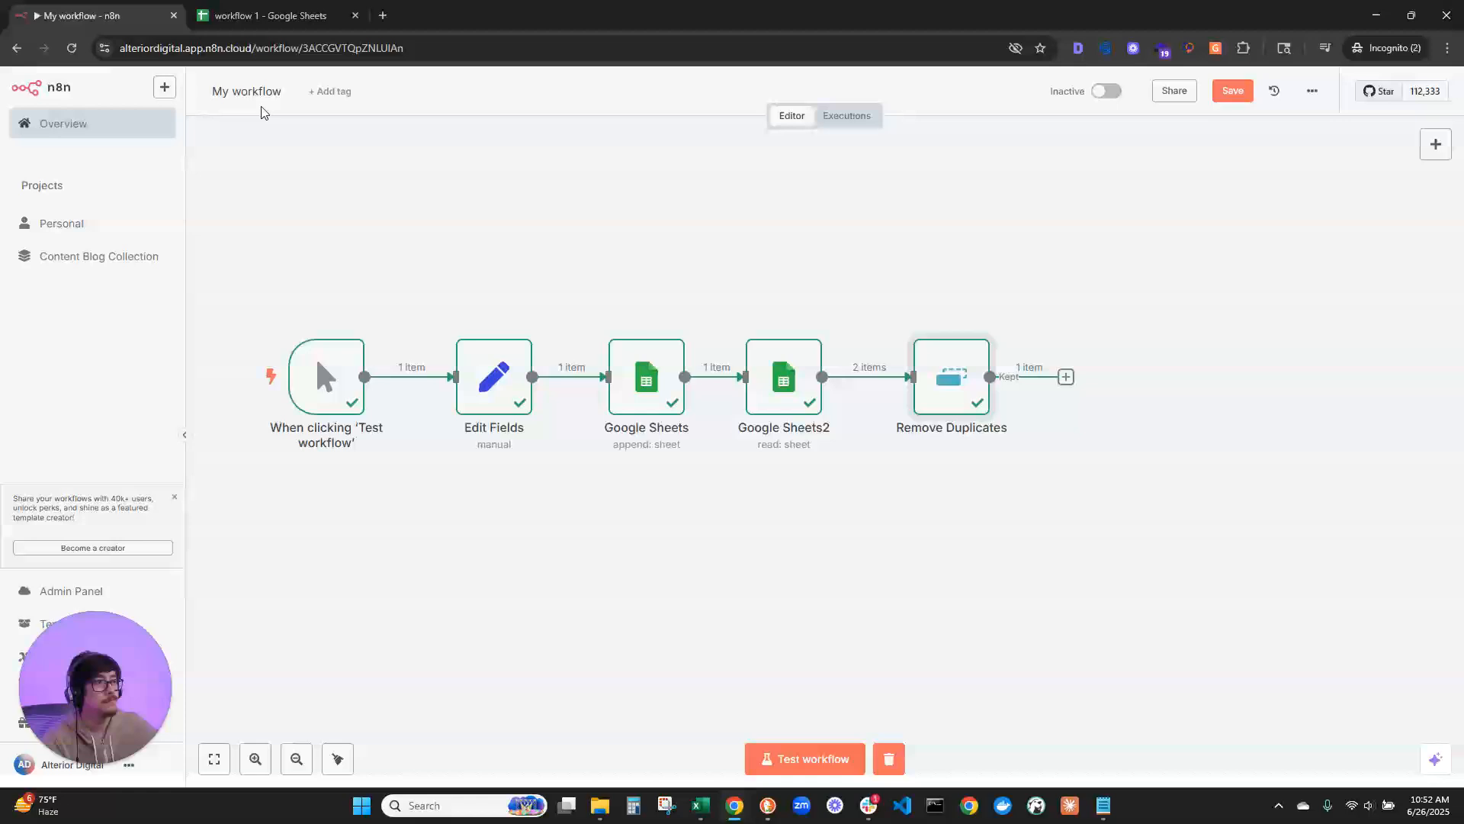
click(1066, 377)
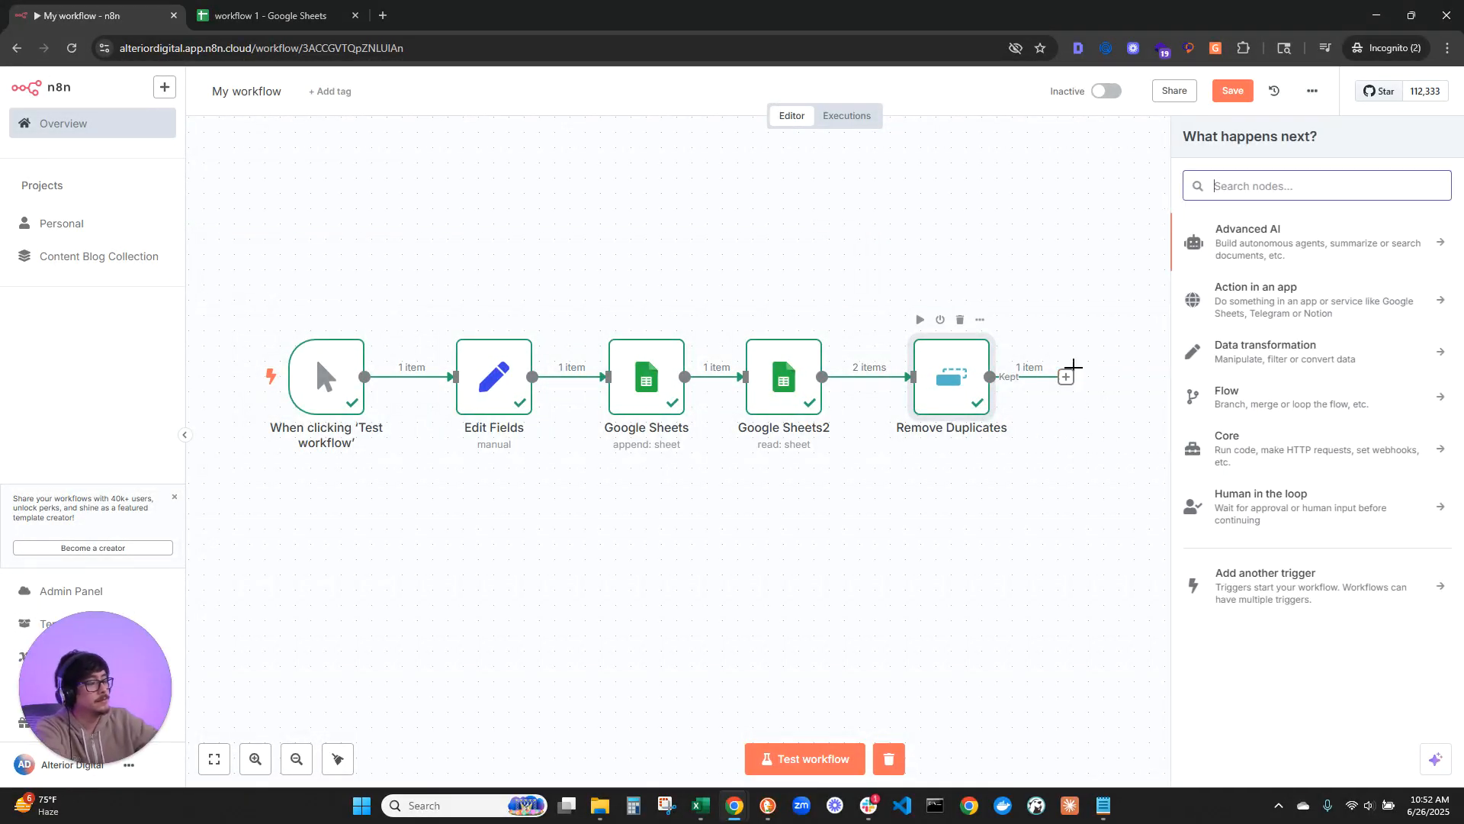
text(gm)
click(1322, 232)
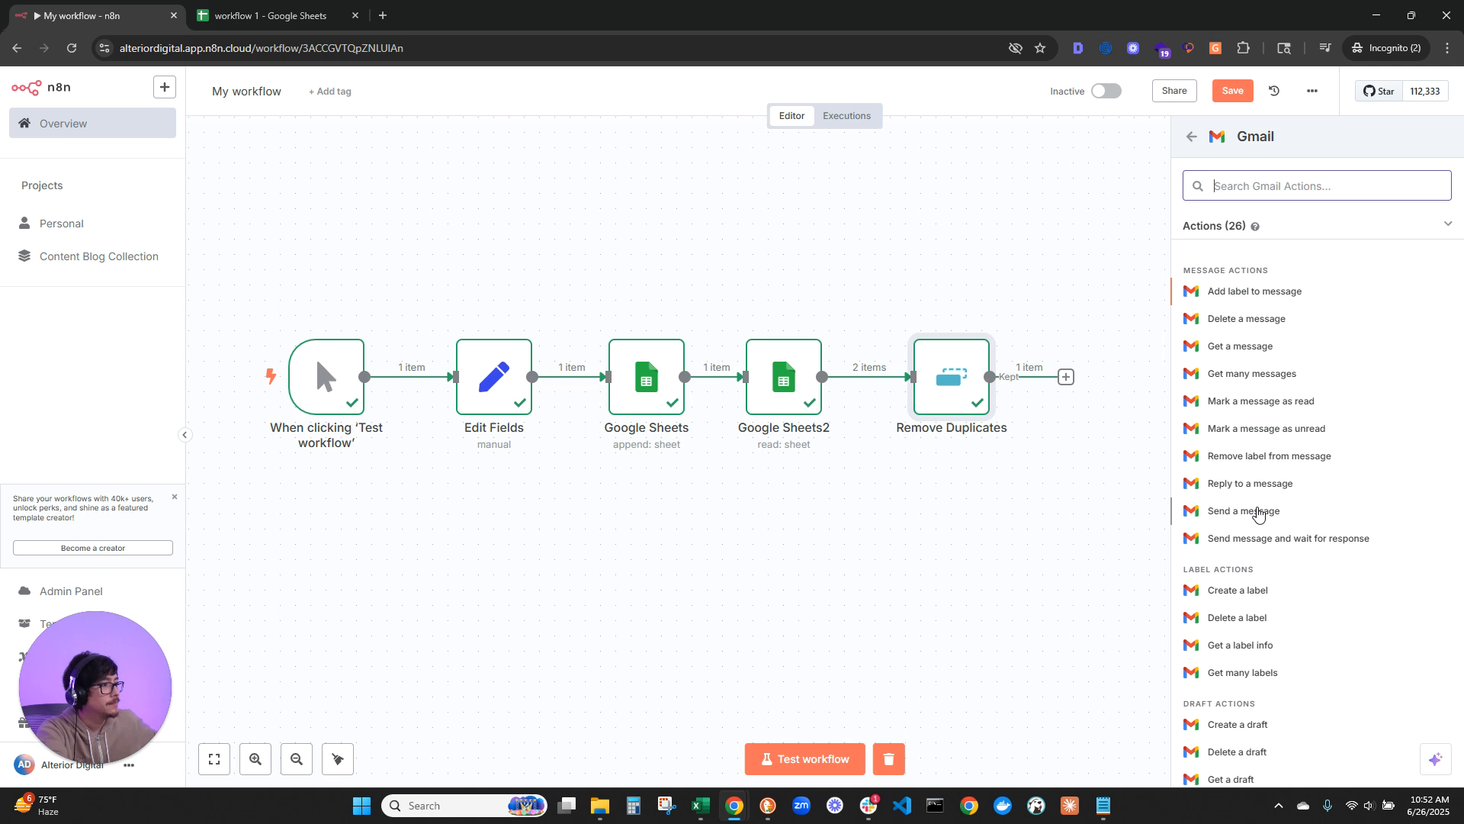
click(1270, 726)
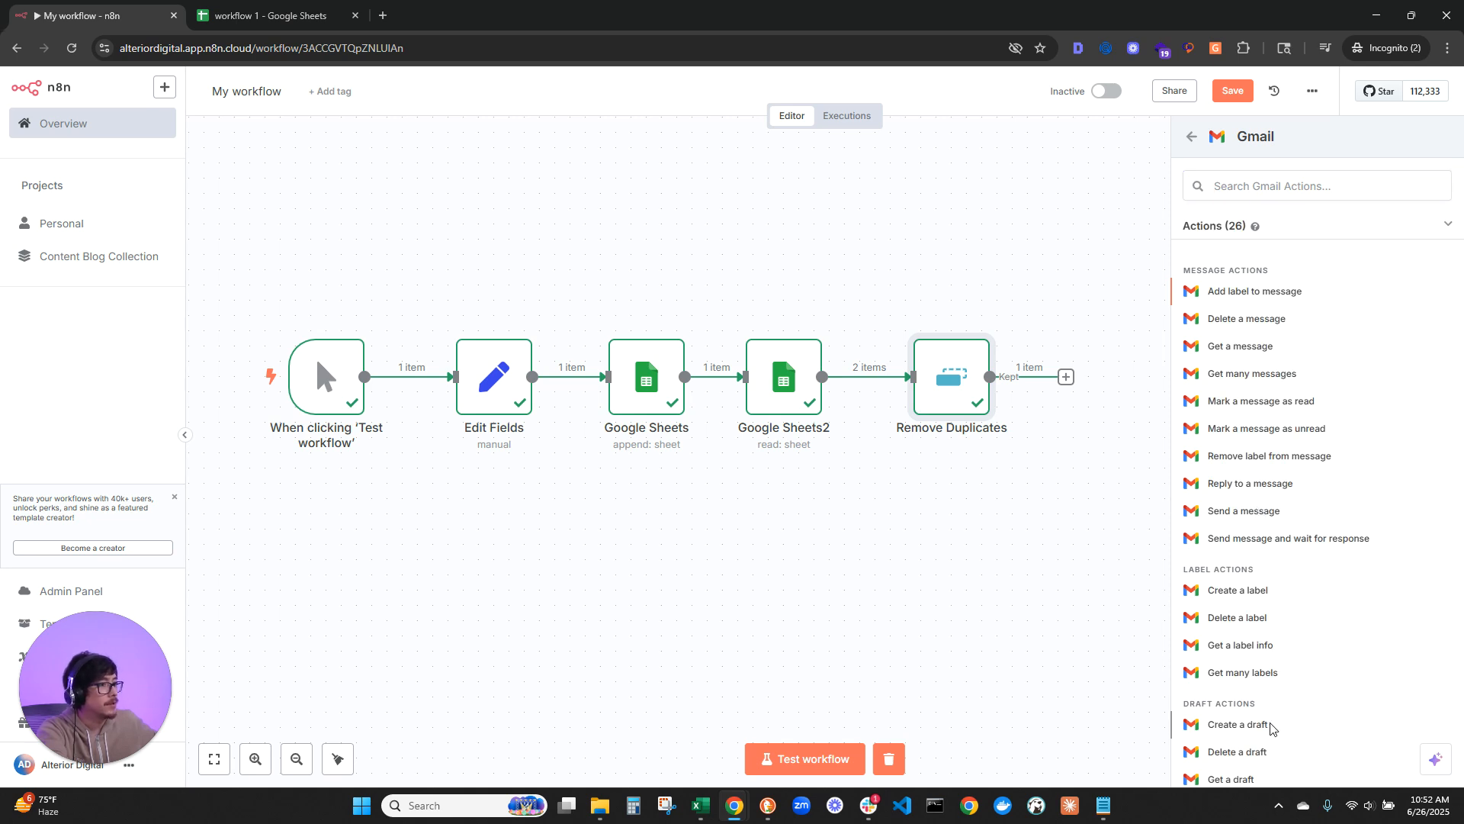
click(646, 344)
text(test 456)
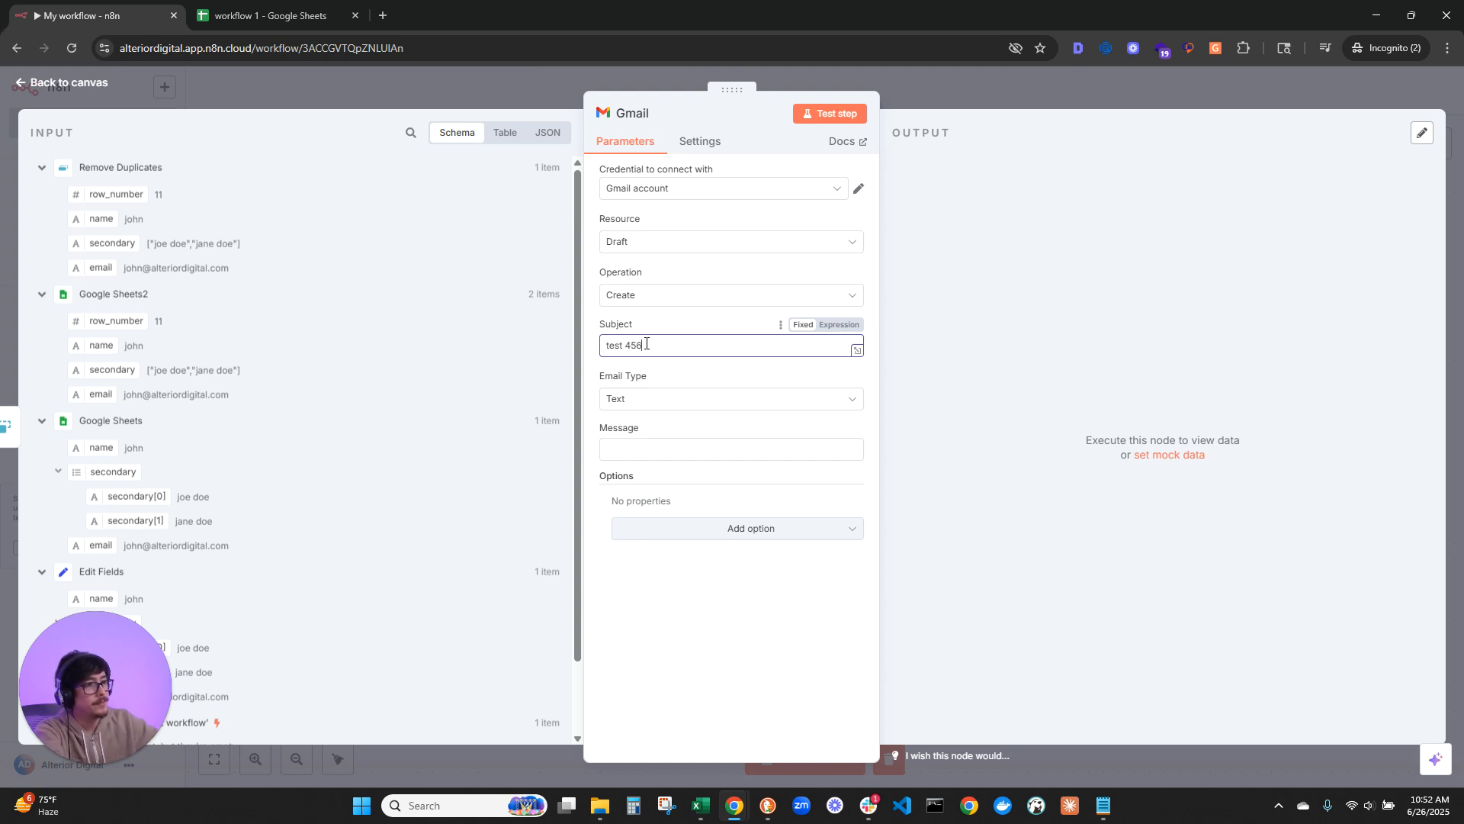
Step: Set the draft's message to "world hello" and move the Gmail node below Remove Duplicates on the canvas
click(636, 447)
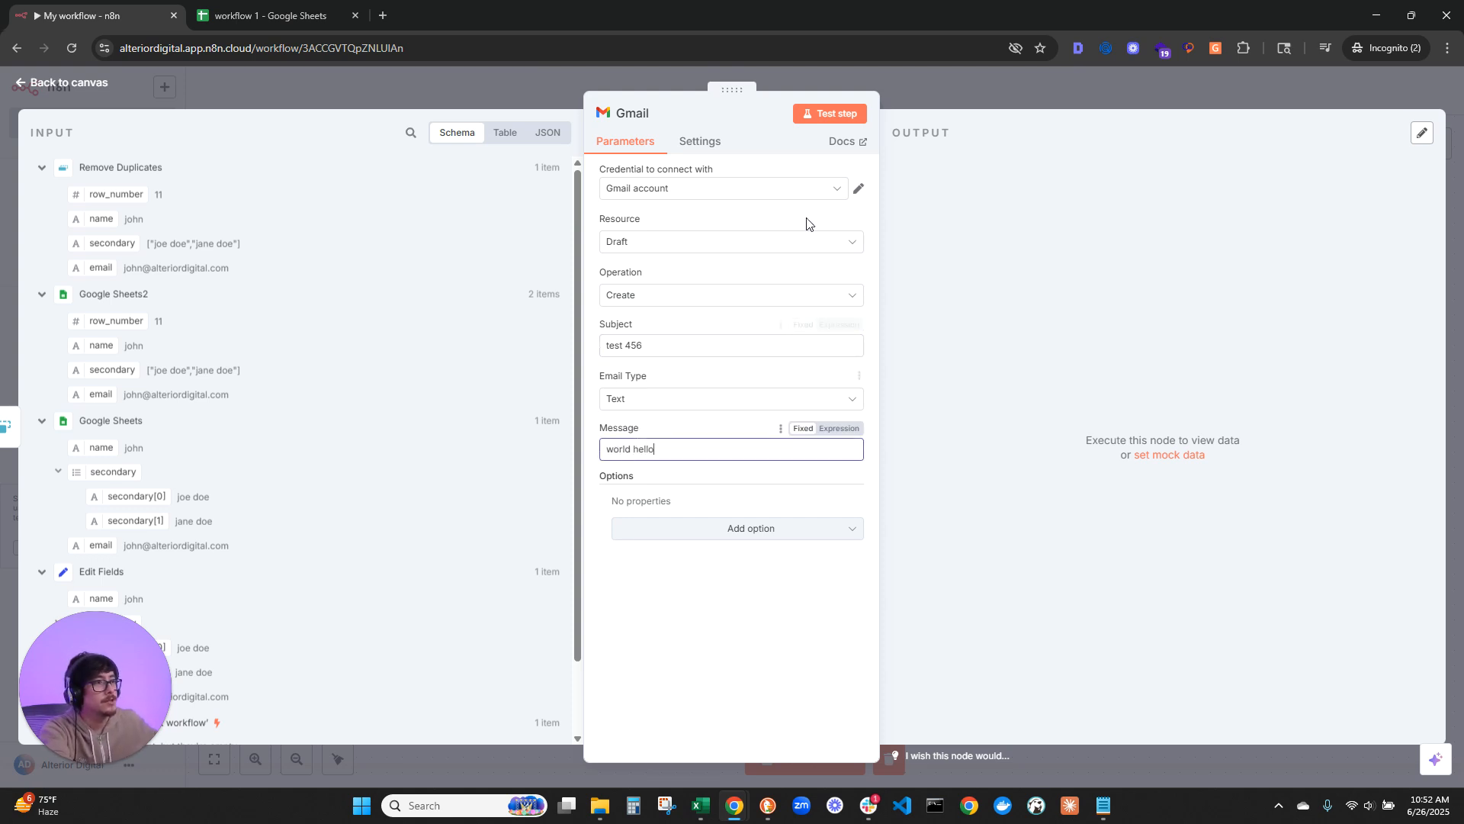
click(77, 82)
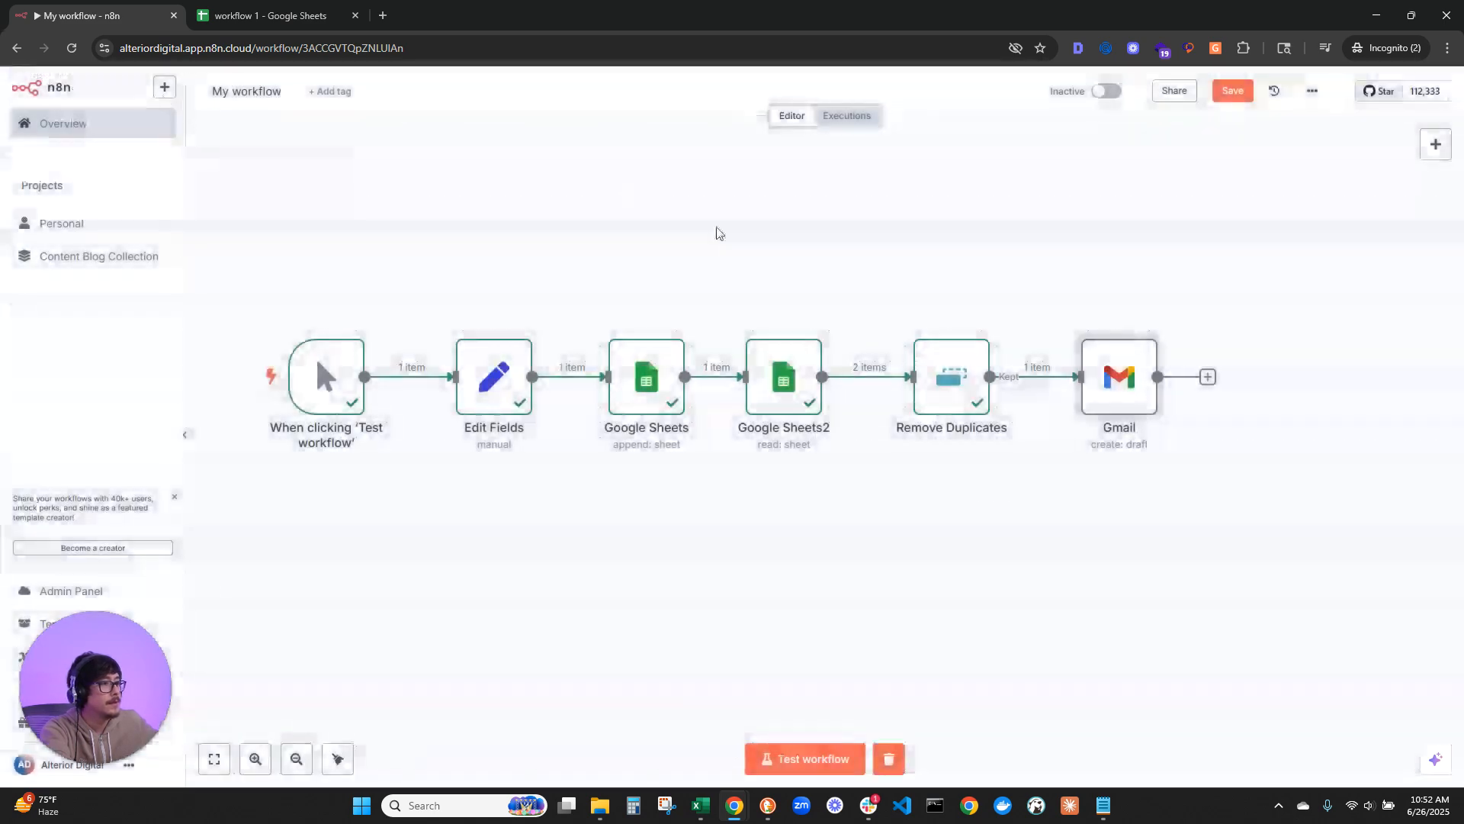
drag(1200, 530, 1068, 523)
drag(968, 404, 949, 545)
Step: Add a second Gmail node branching from the Kept output of Remove Duplicates, using the Send a message action
drag(847, 382, 987, 359)
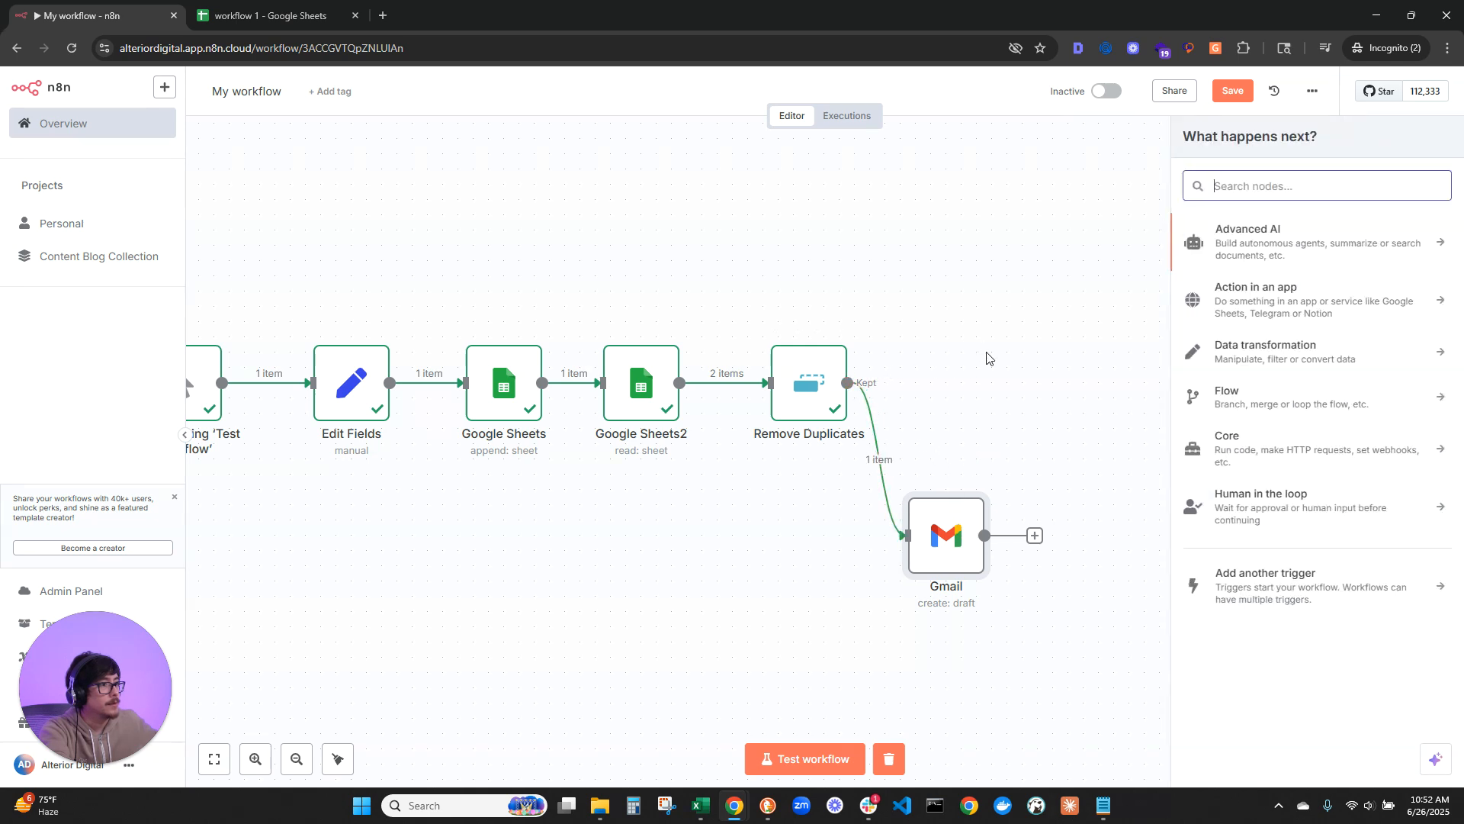
text(gma)
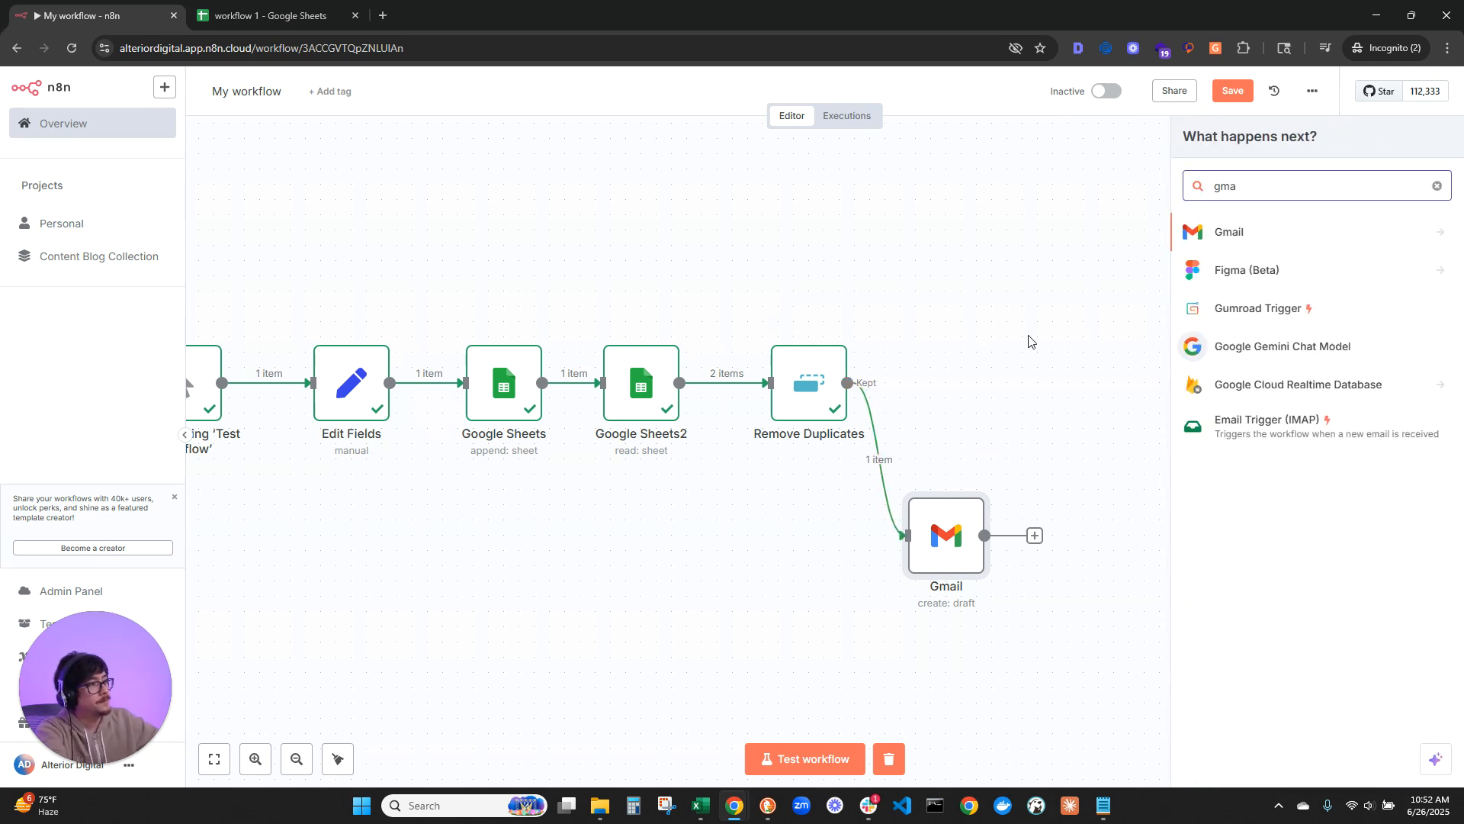
key(Return)
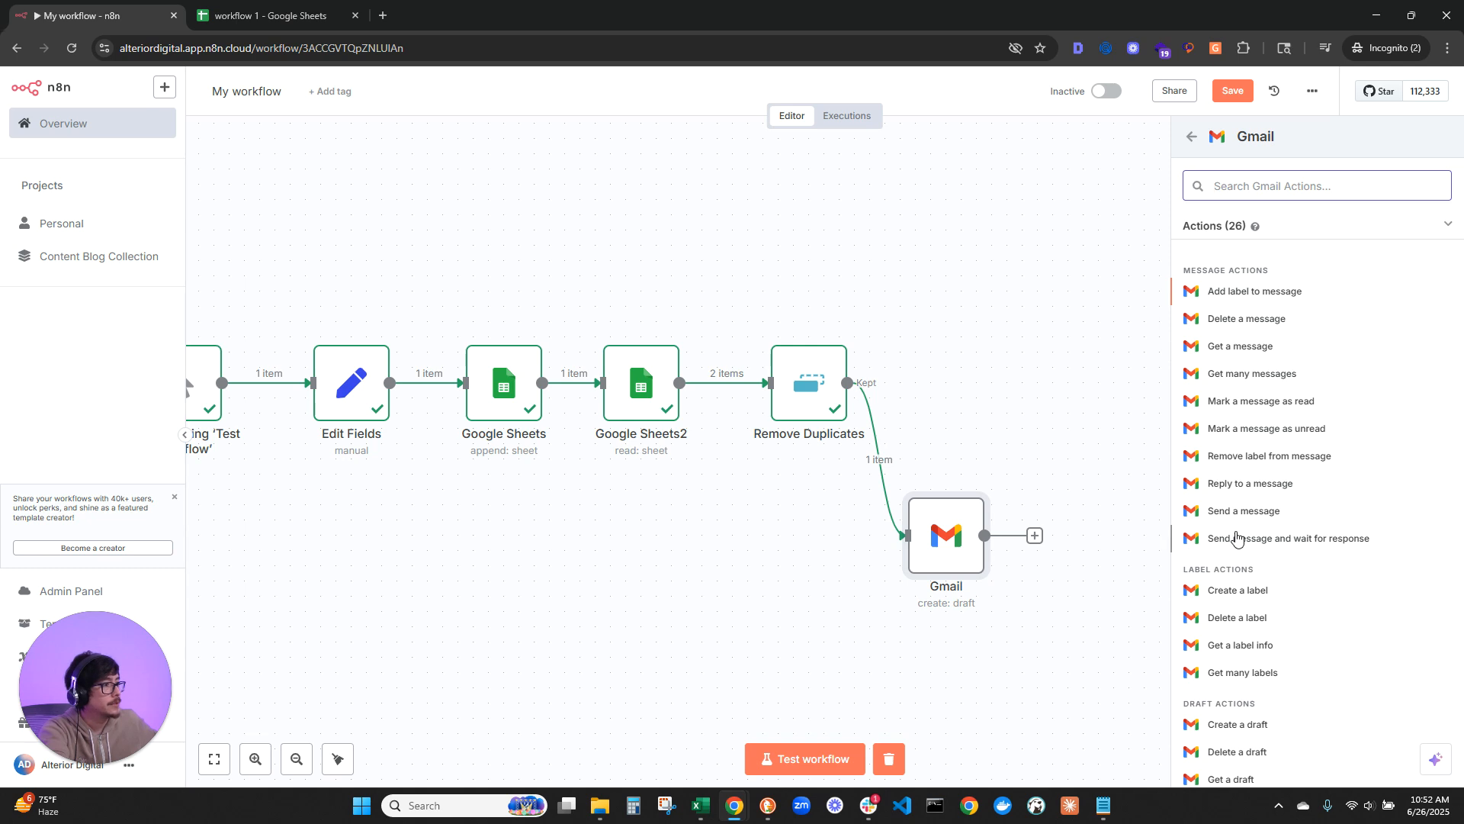
click(1220, 511)
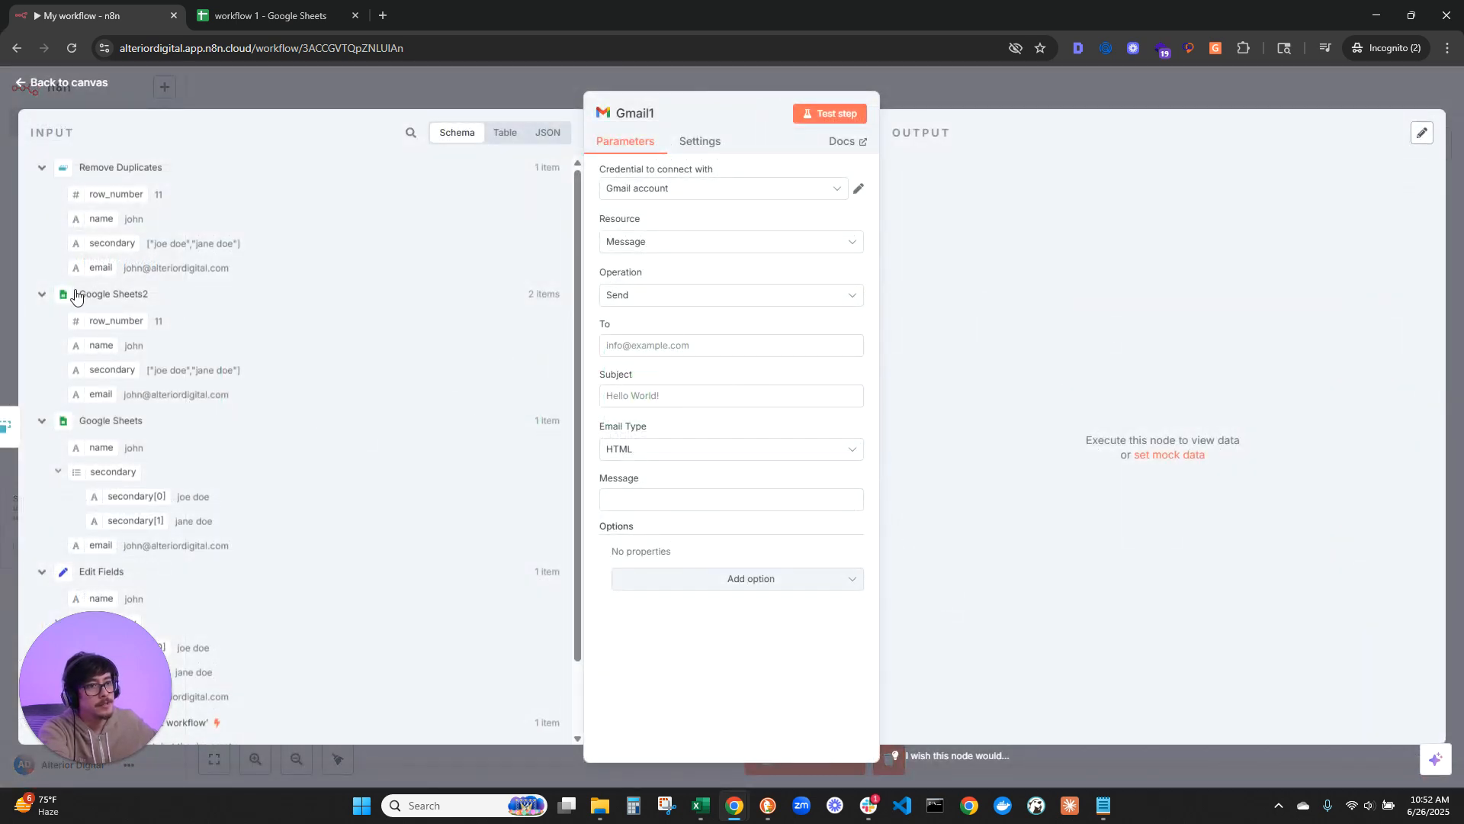
Step: Map the Remove Duplicates email field to the message's recipient and set the subject to "hello test"
drag(90, 267, 665, 345)
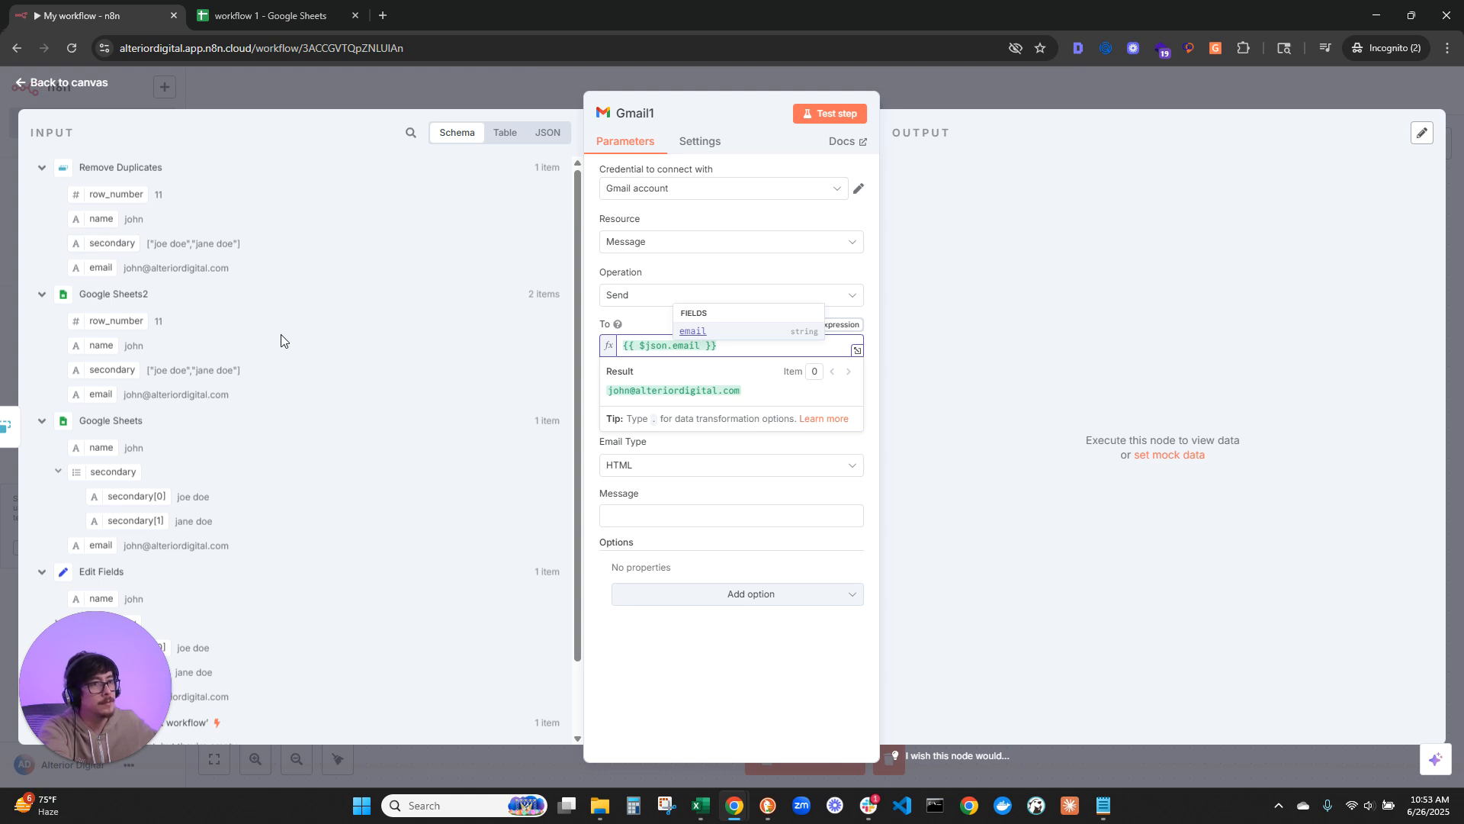
click(873, 314)
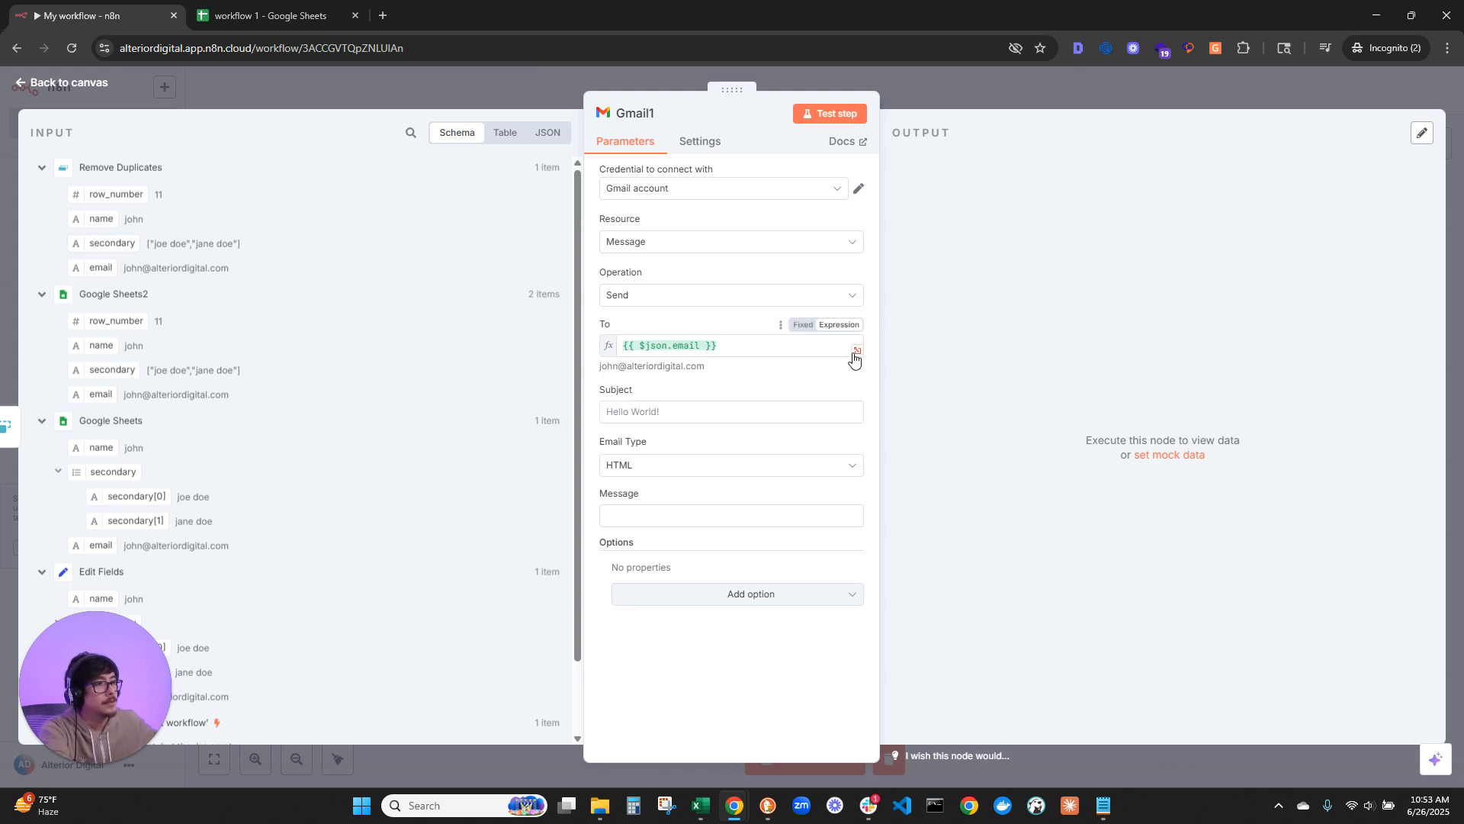
click(692, 414)
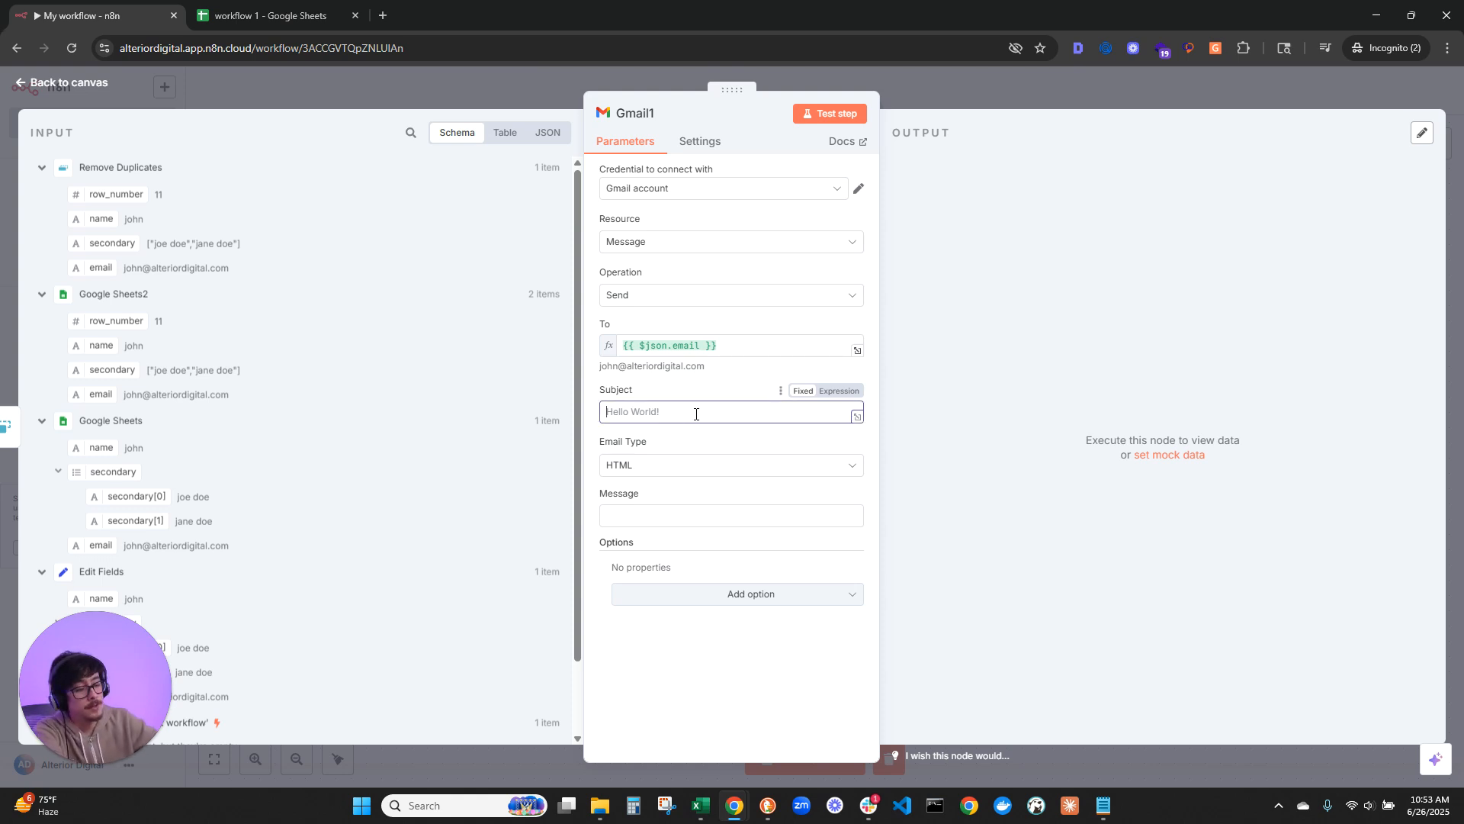
text(hello test)
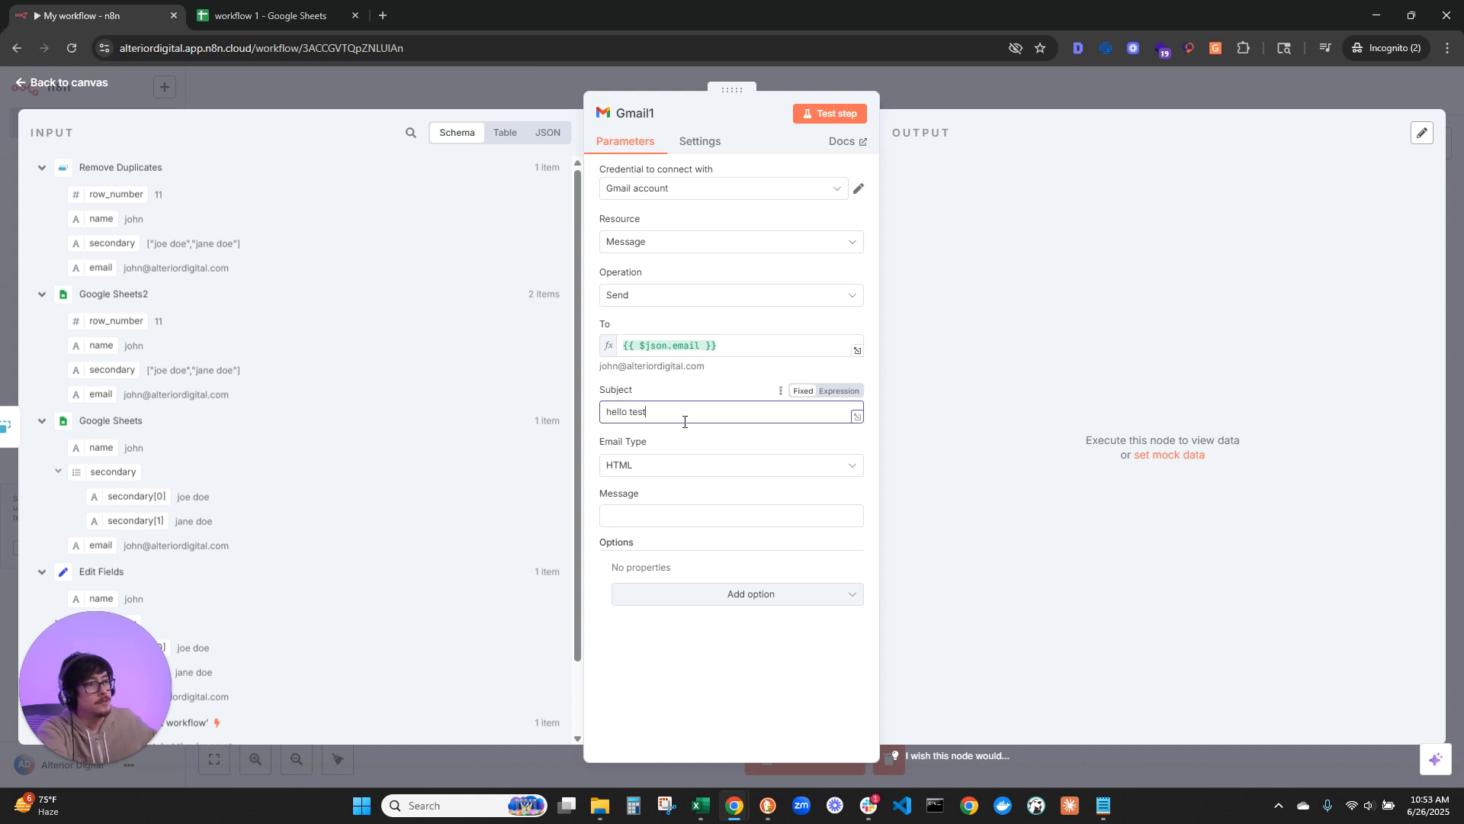
Step: Set the email type to Text, enter "jump jump" as the message, and return to the canvas
click(648, 467)
click(622, 499)
click(649, 466)
click(631, 526)
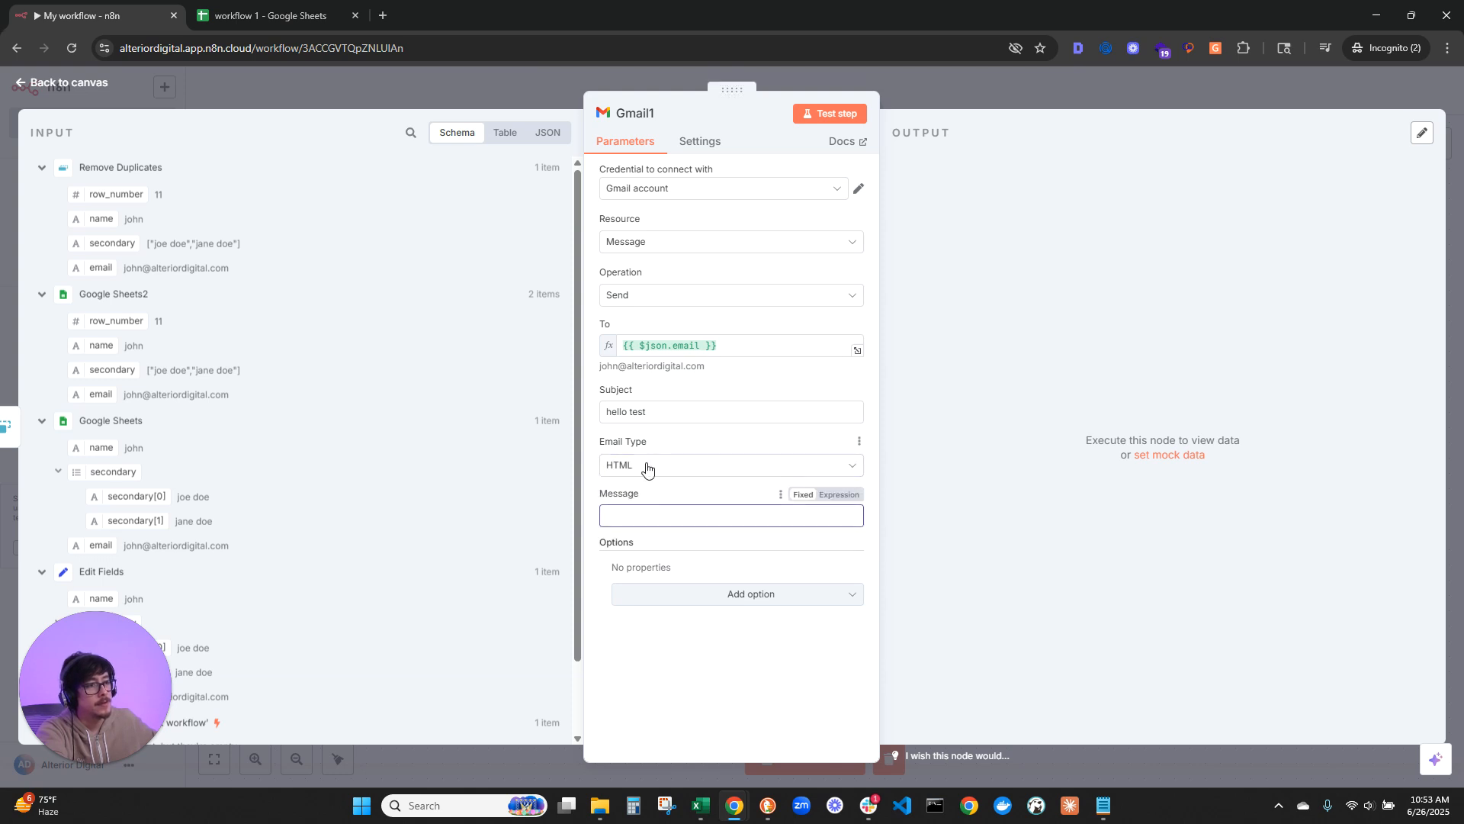
click(624, 467)
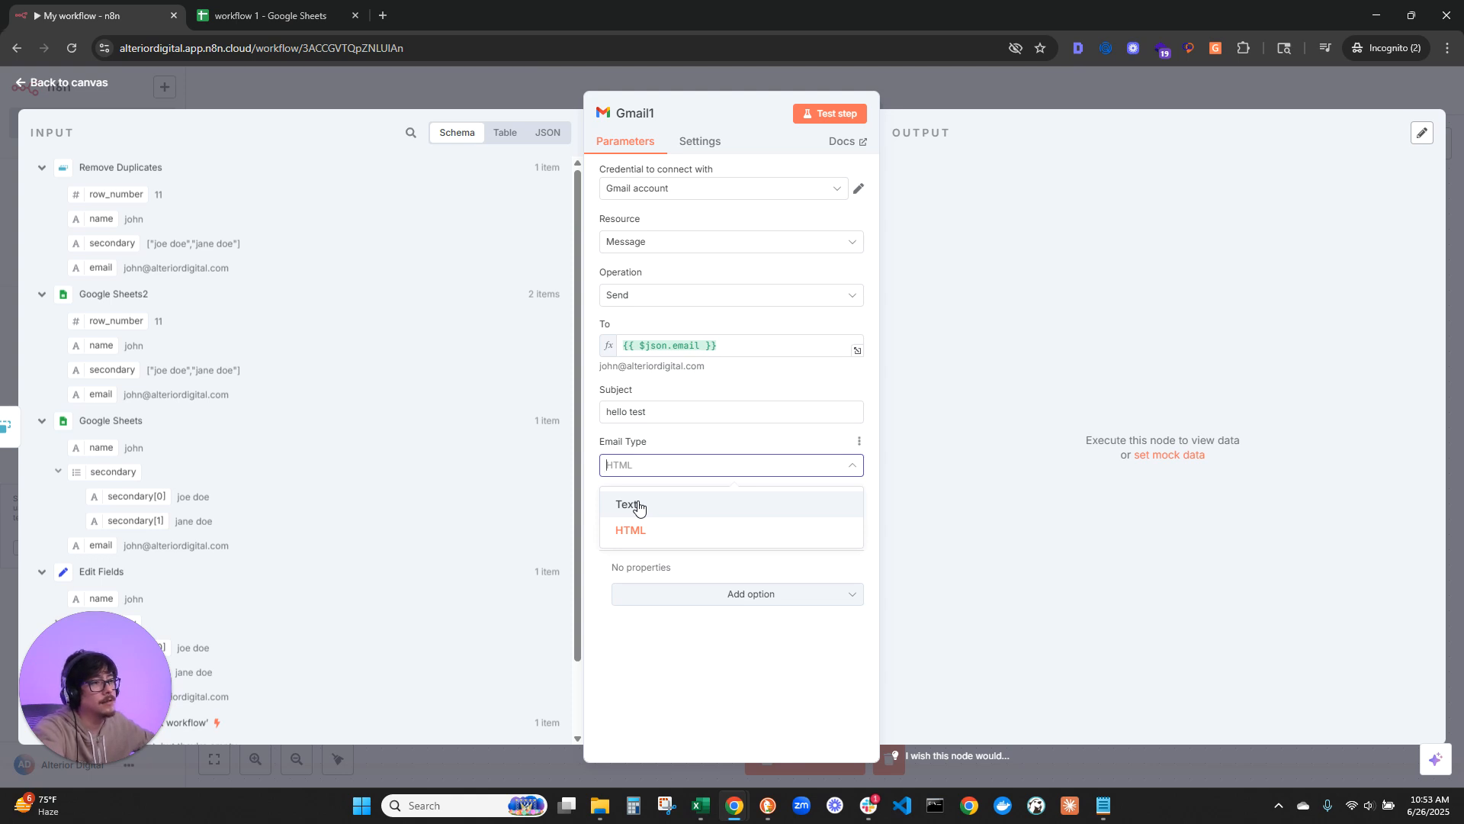
click(694, 507)
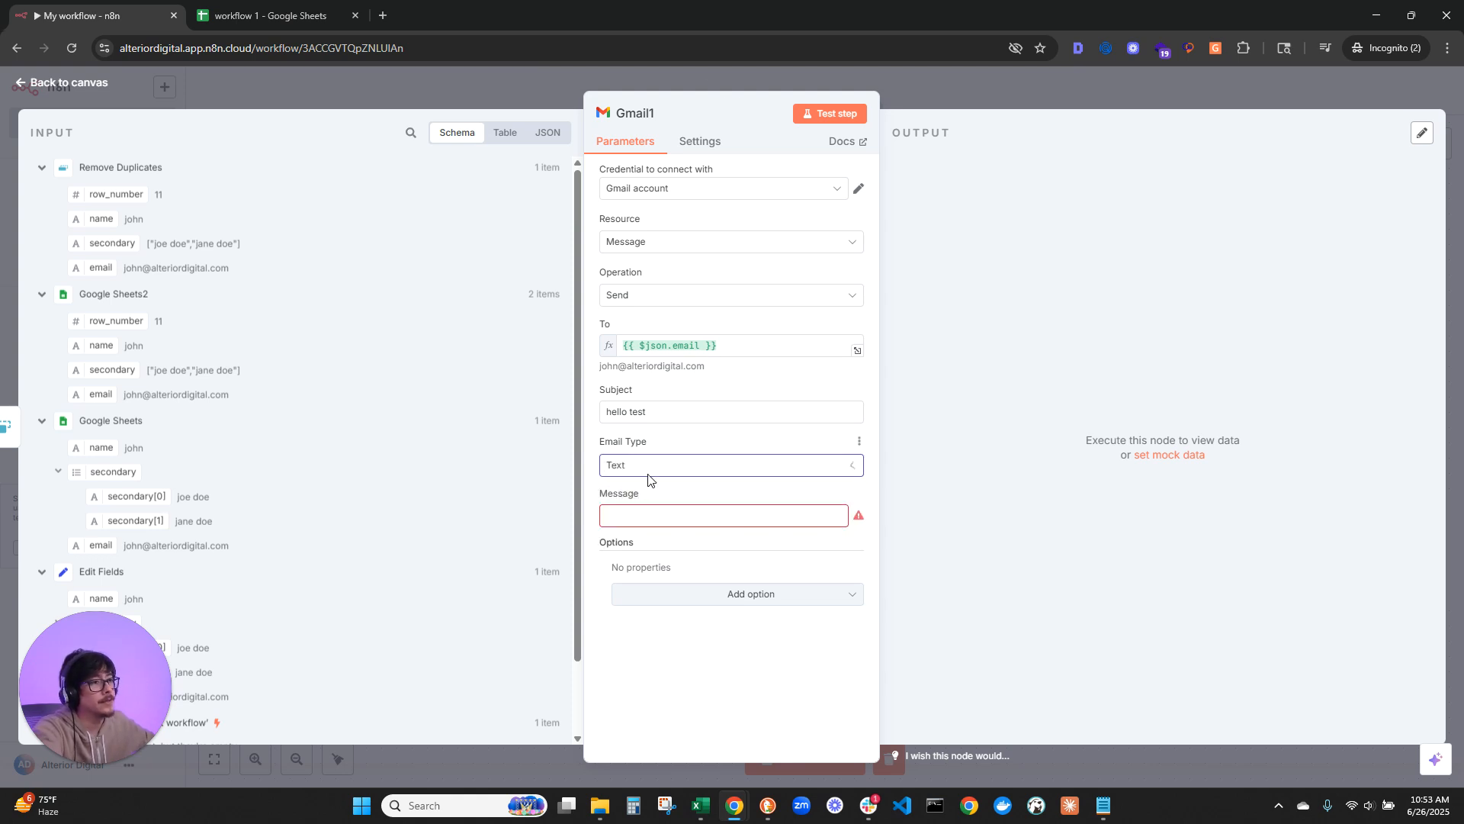
click(630, 516)
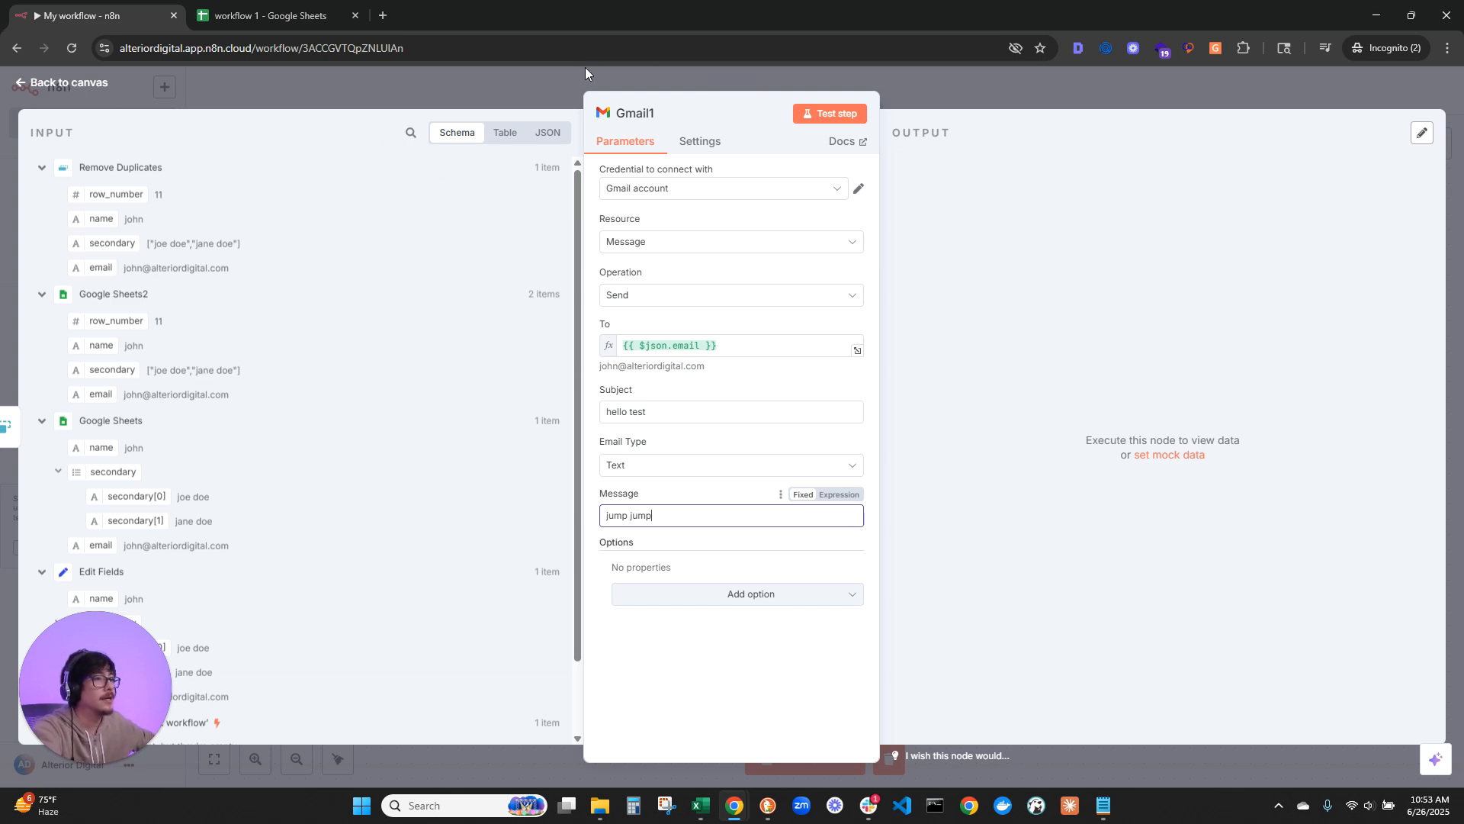
click(56, 92)
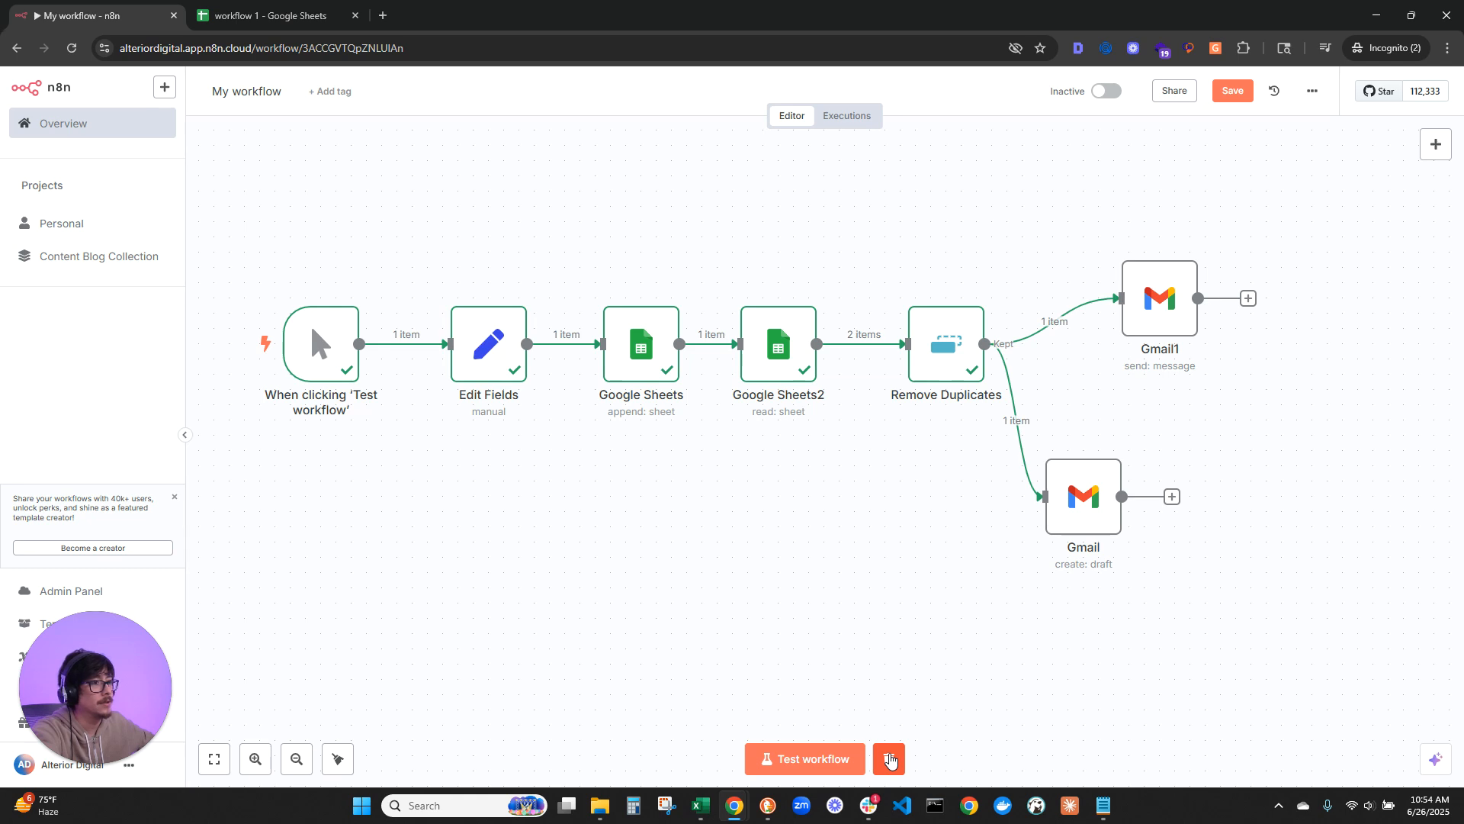
Step: Clear the previous execution data, run the whole workflow, and check the Google Sheet and node results
click(889, 758)
click(826, 759)
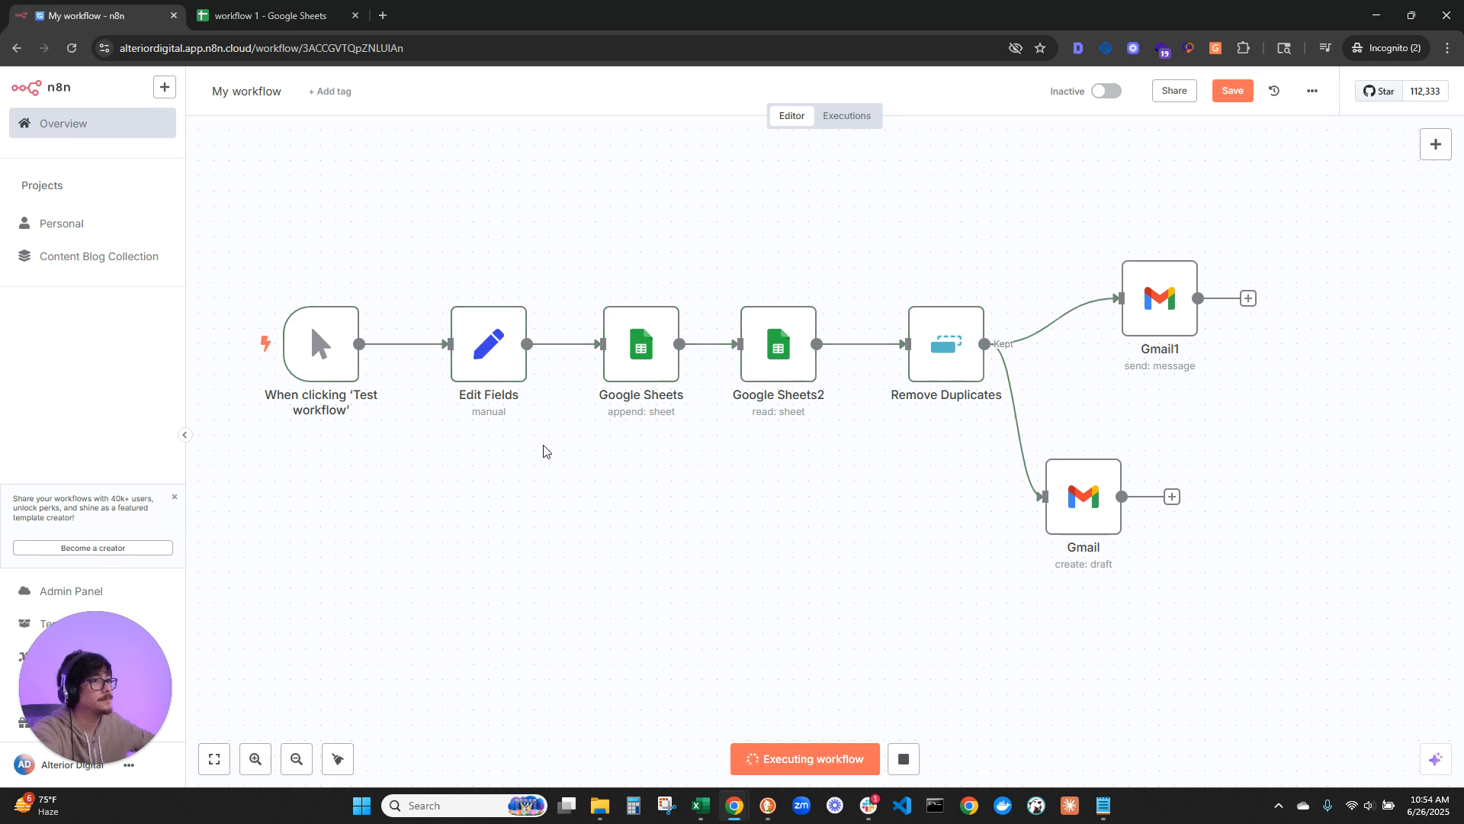
click(315, 4)
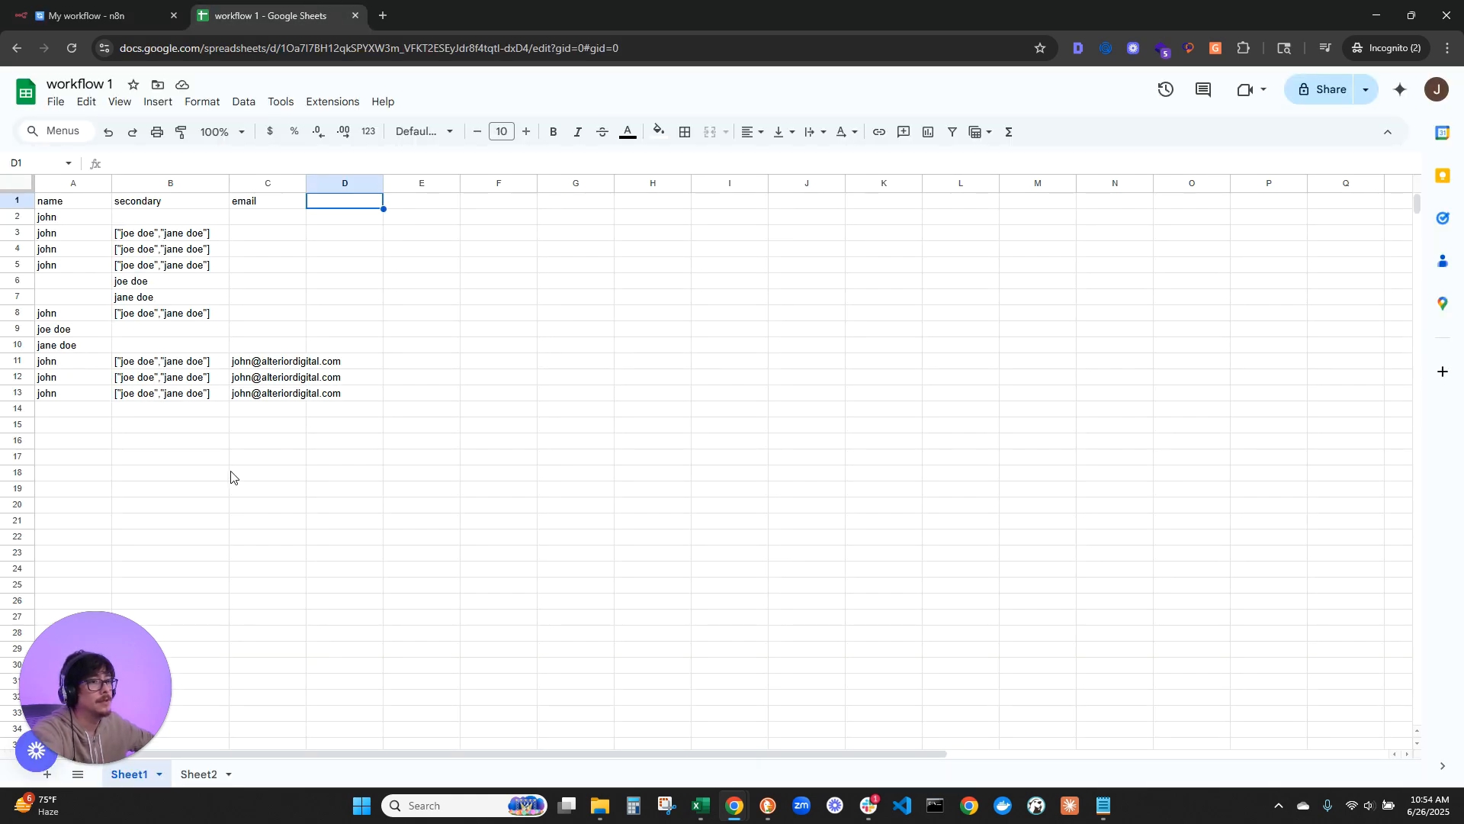
click(91, 6)
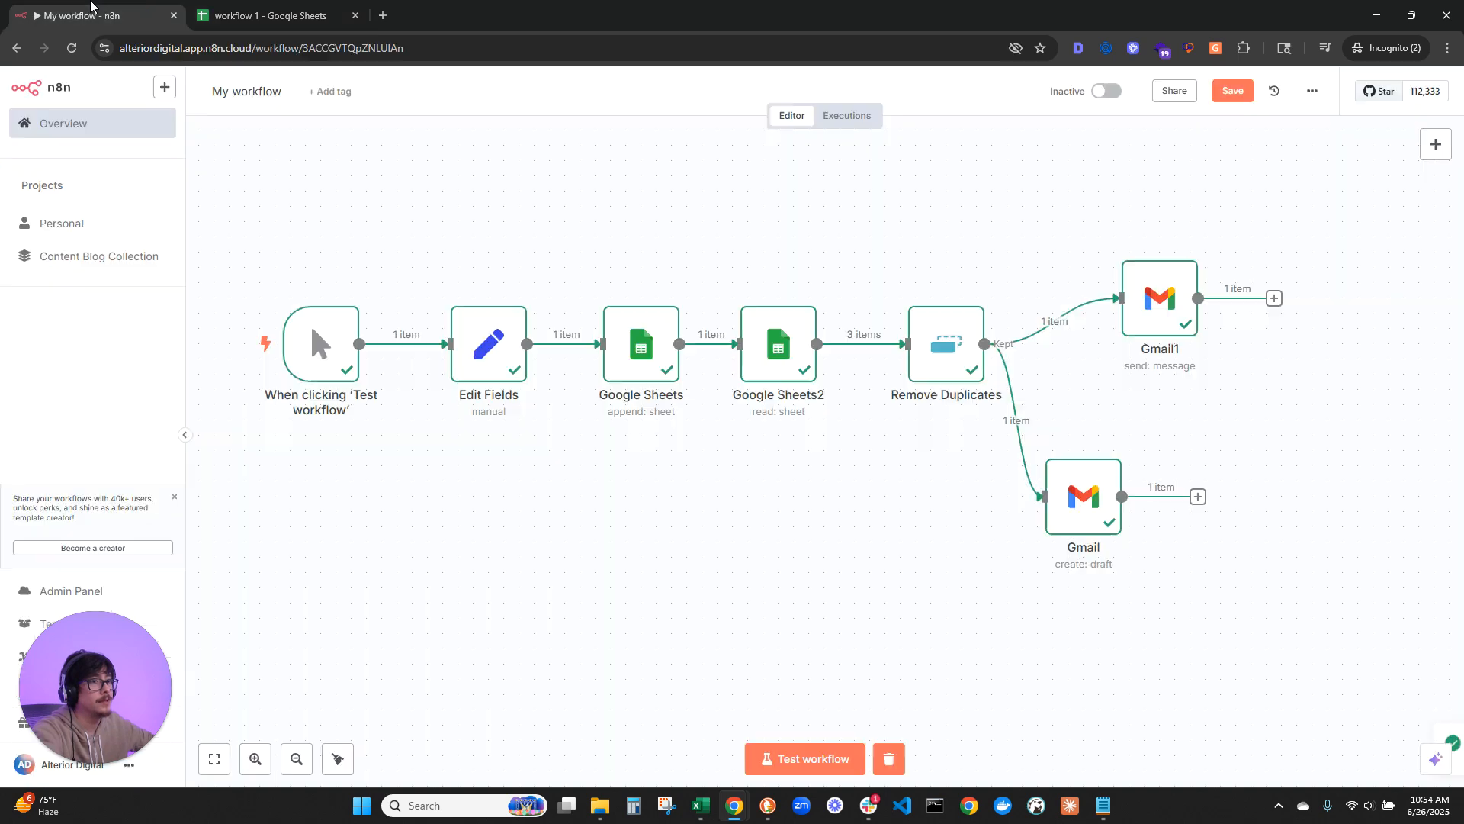
scroll(1265, 398, right, 3)
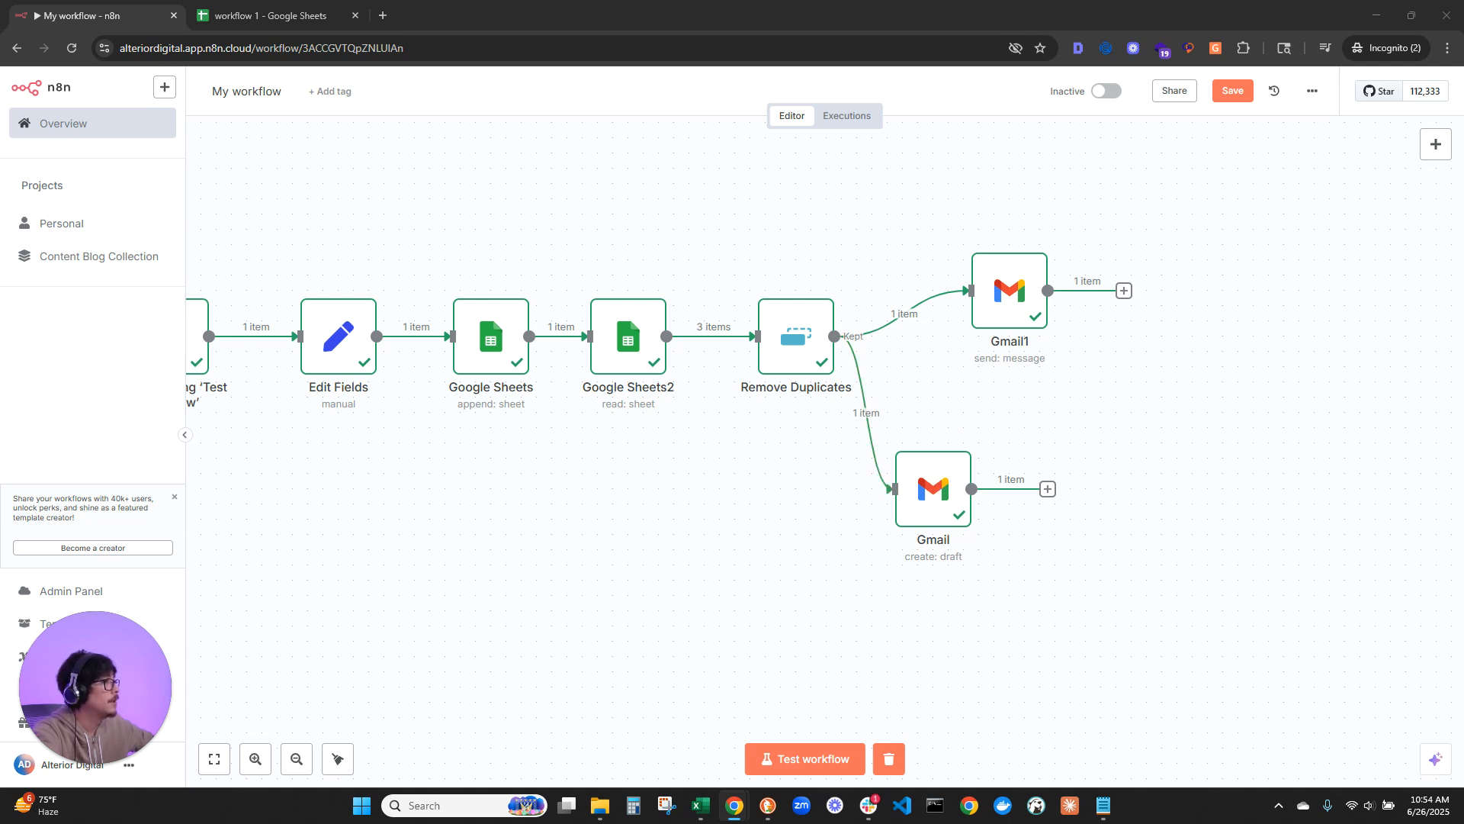
Step: Compare the draft created in Gmail with the draft node's subject and message, and read the sent email in the inbox
drag(1463, 172, 804, 11)
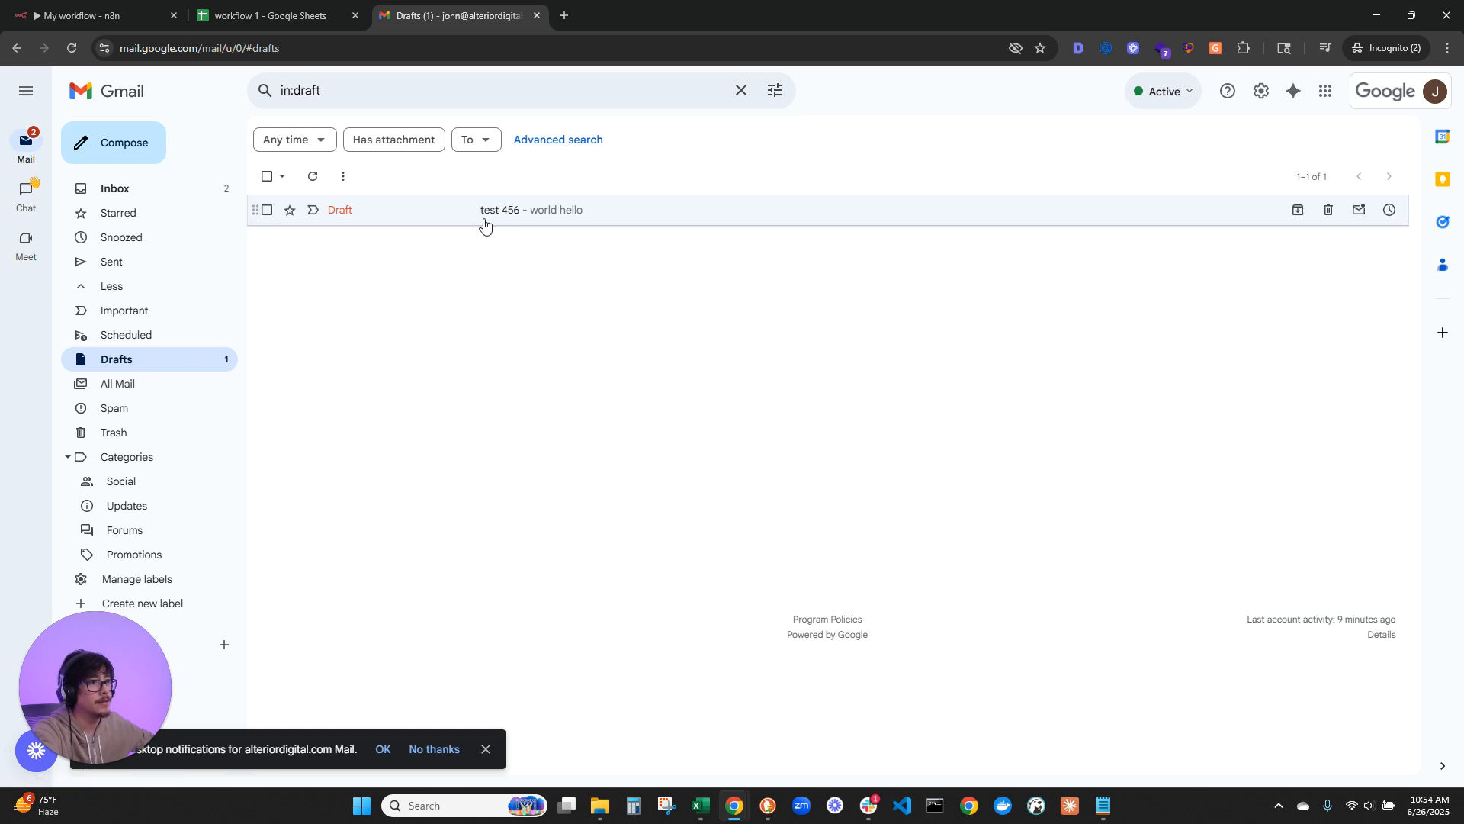
drag(446, 17, 1463, 264)
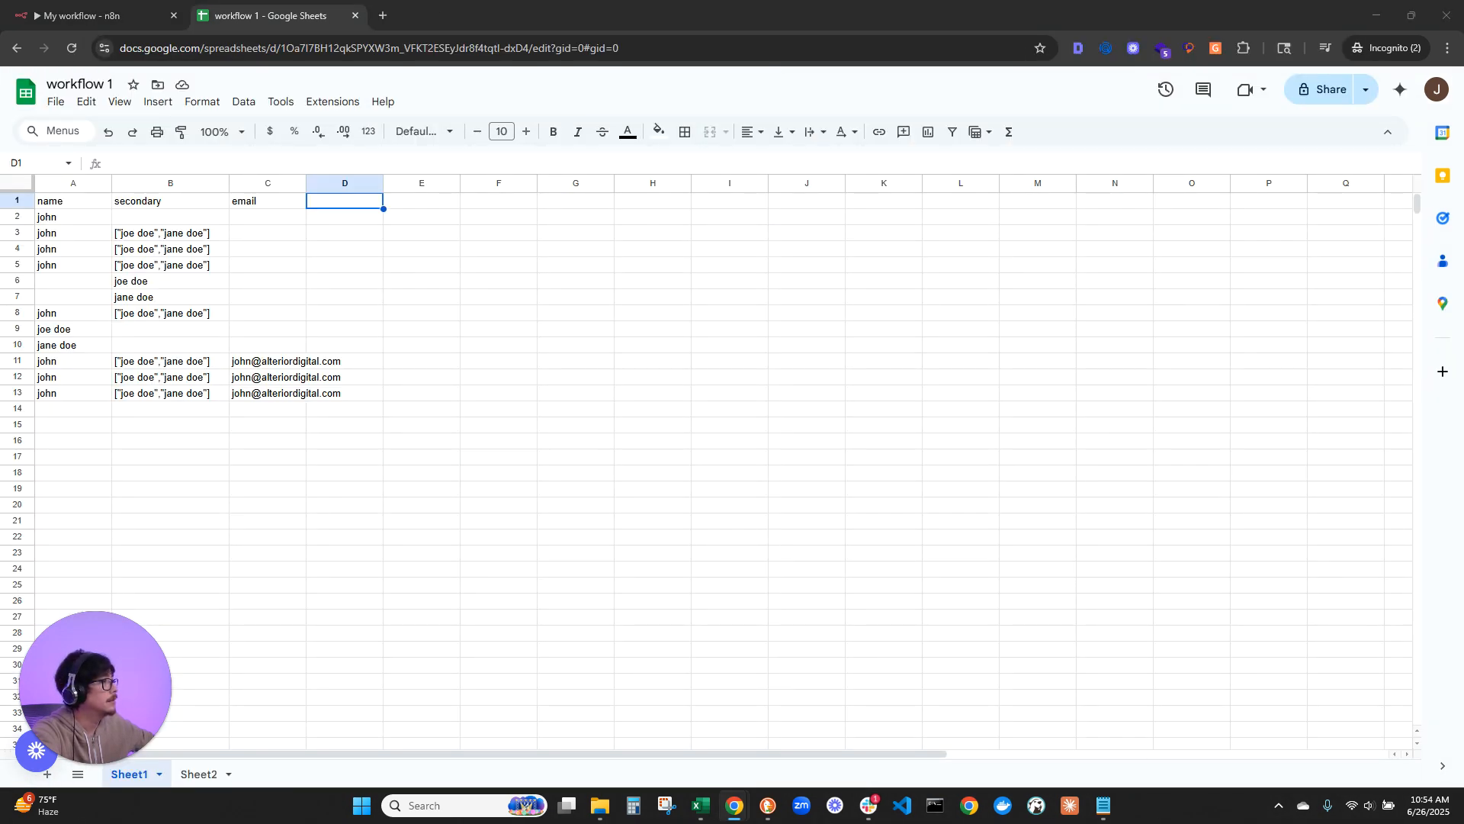
click(153, 9)
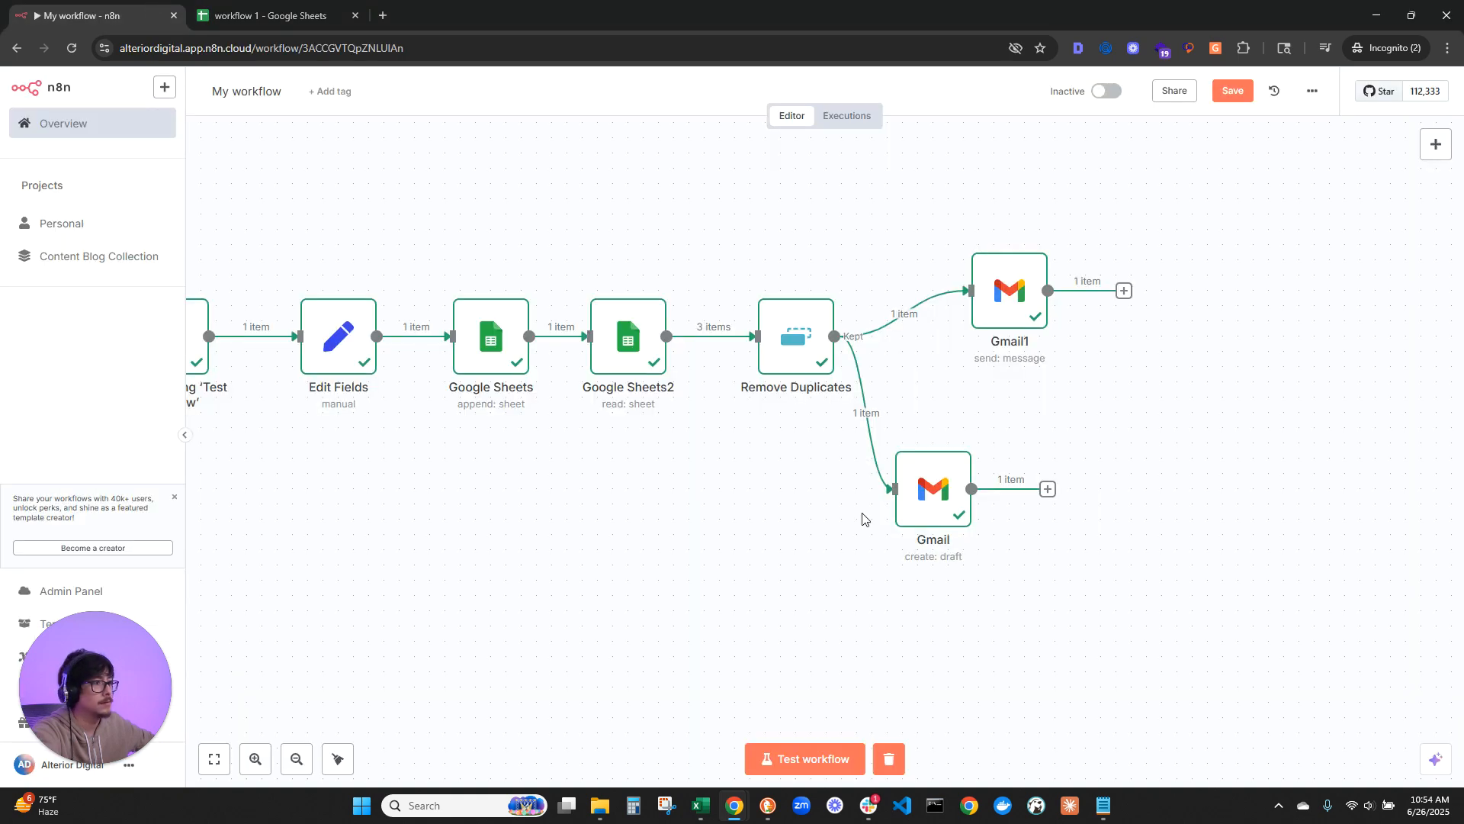
double_click(950, 488)
drag(647, 347, 603, 348)
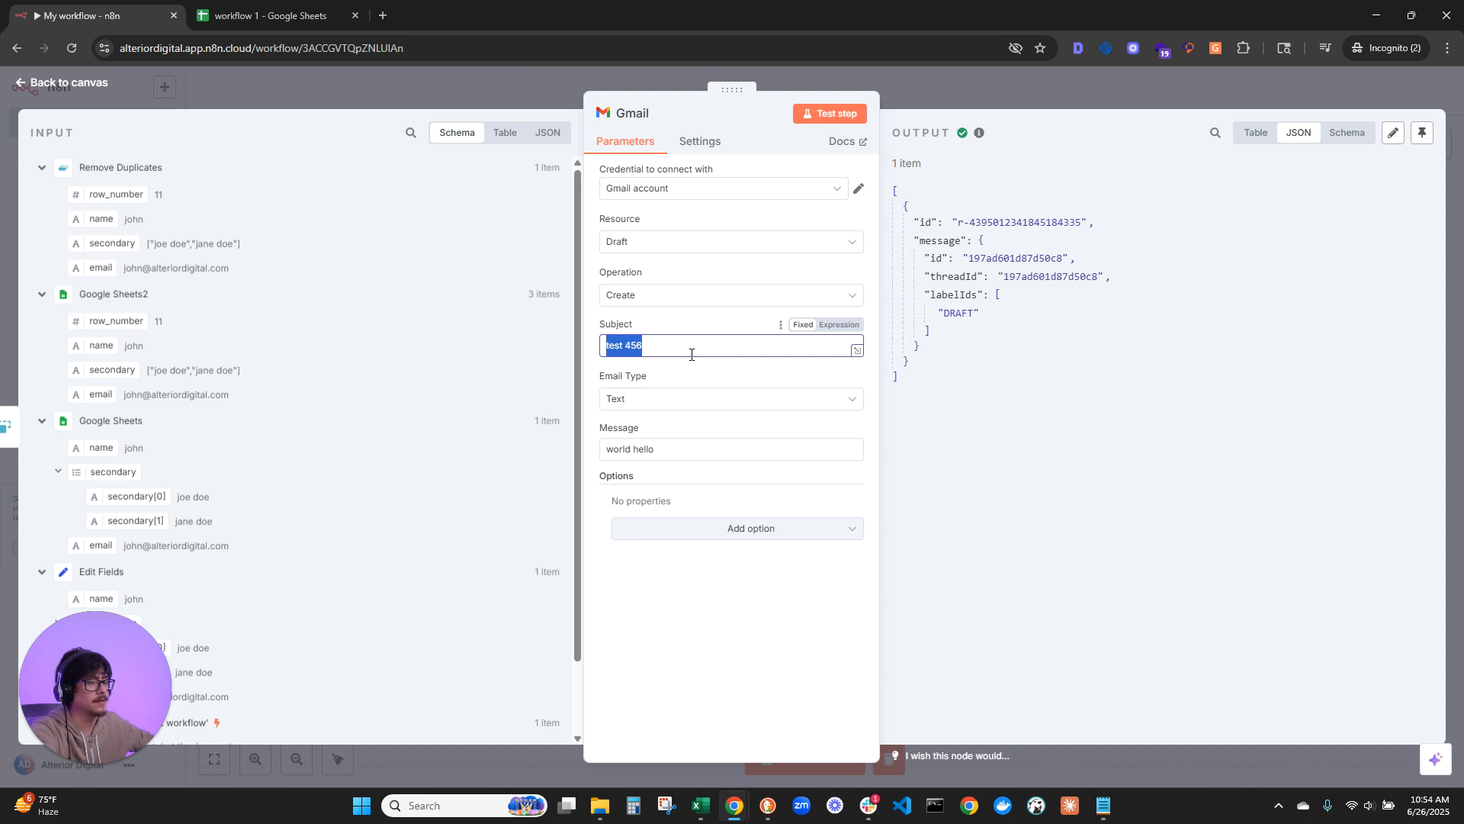
click(662, 351)
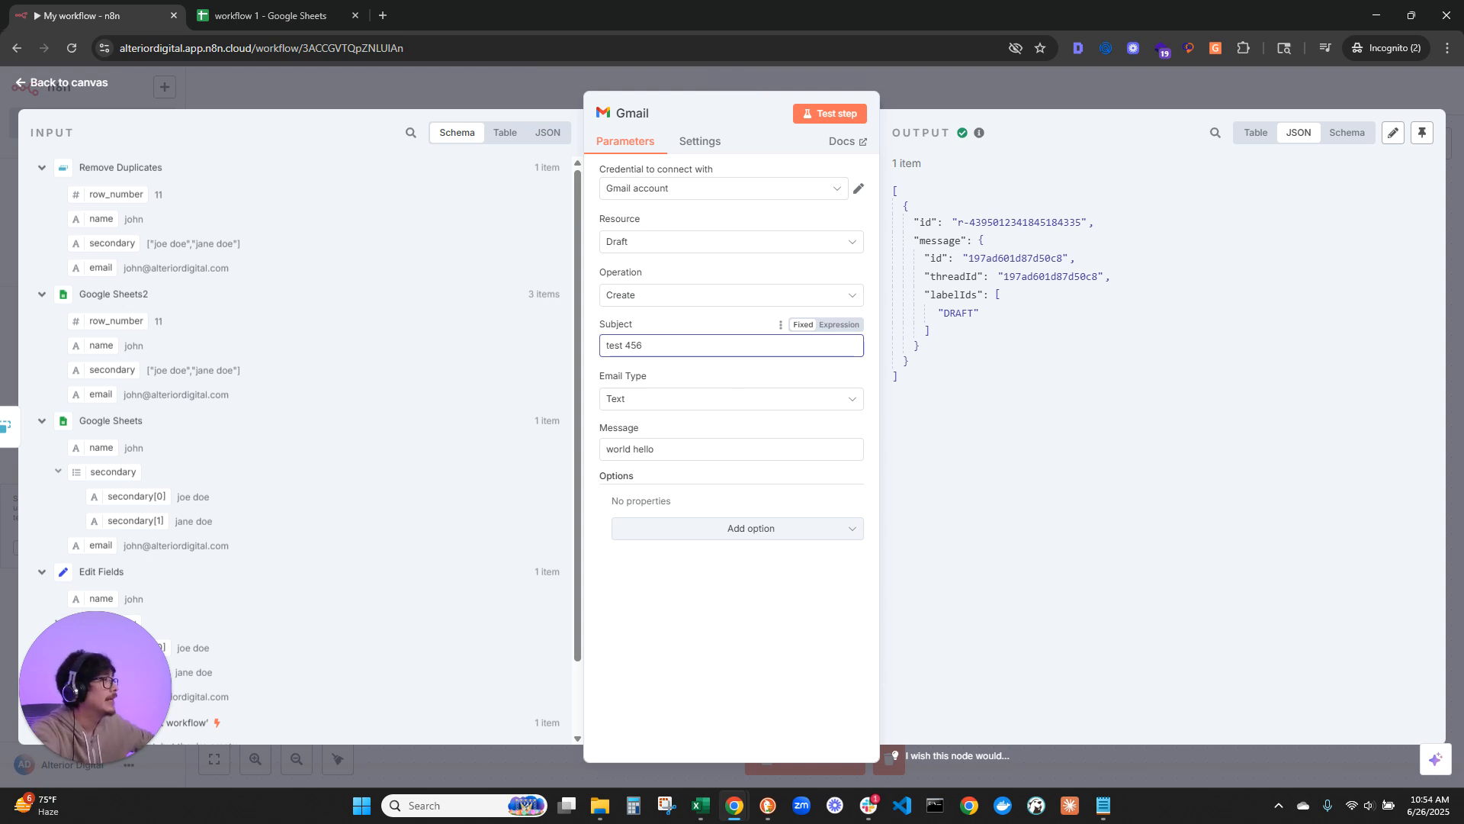
drag(1449, 198, 461, 15)
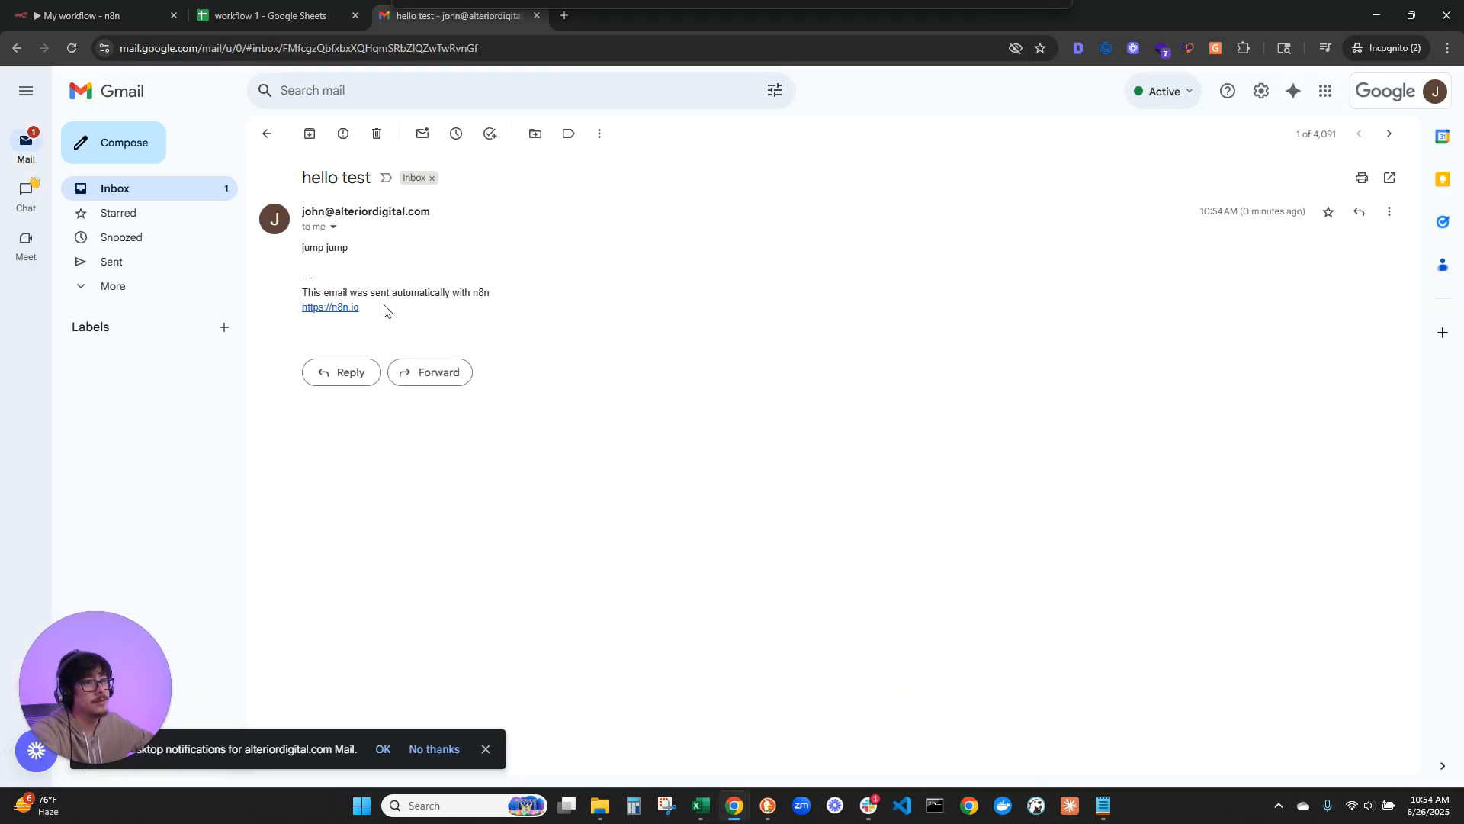
Step: Add the Append n8n Attribution option to the Gmail1 send node, switched off, and test the step
click(69, 11)
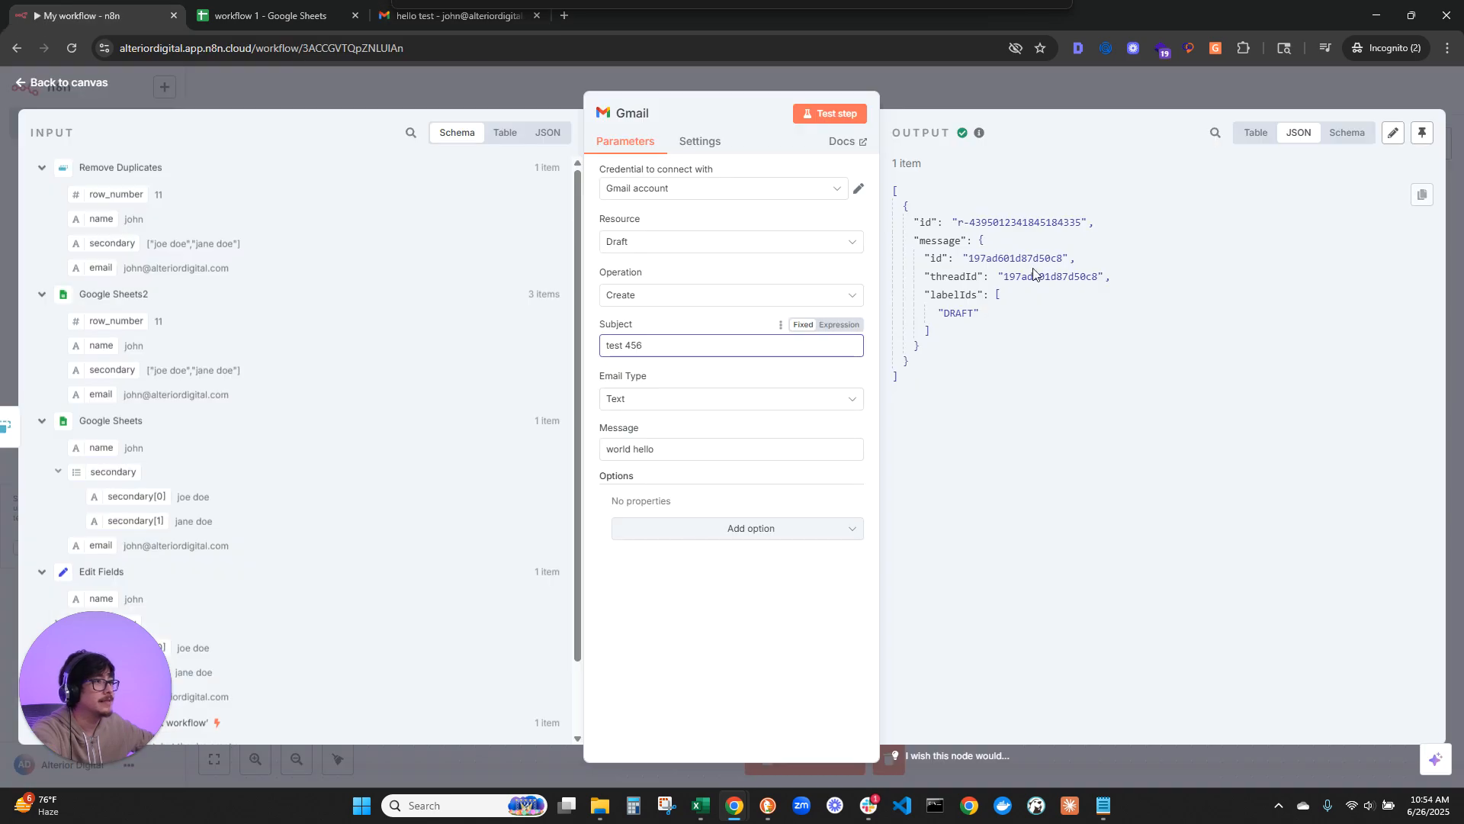
click(64, 78)
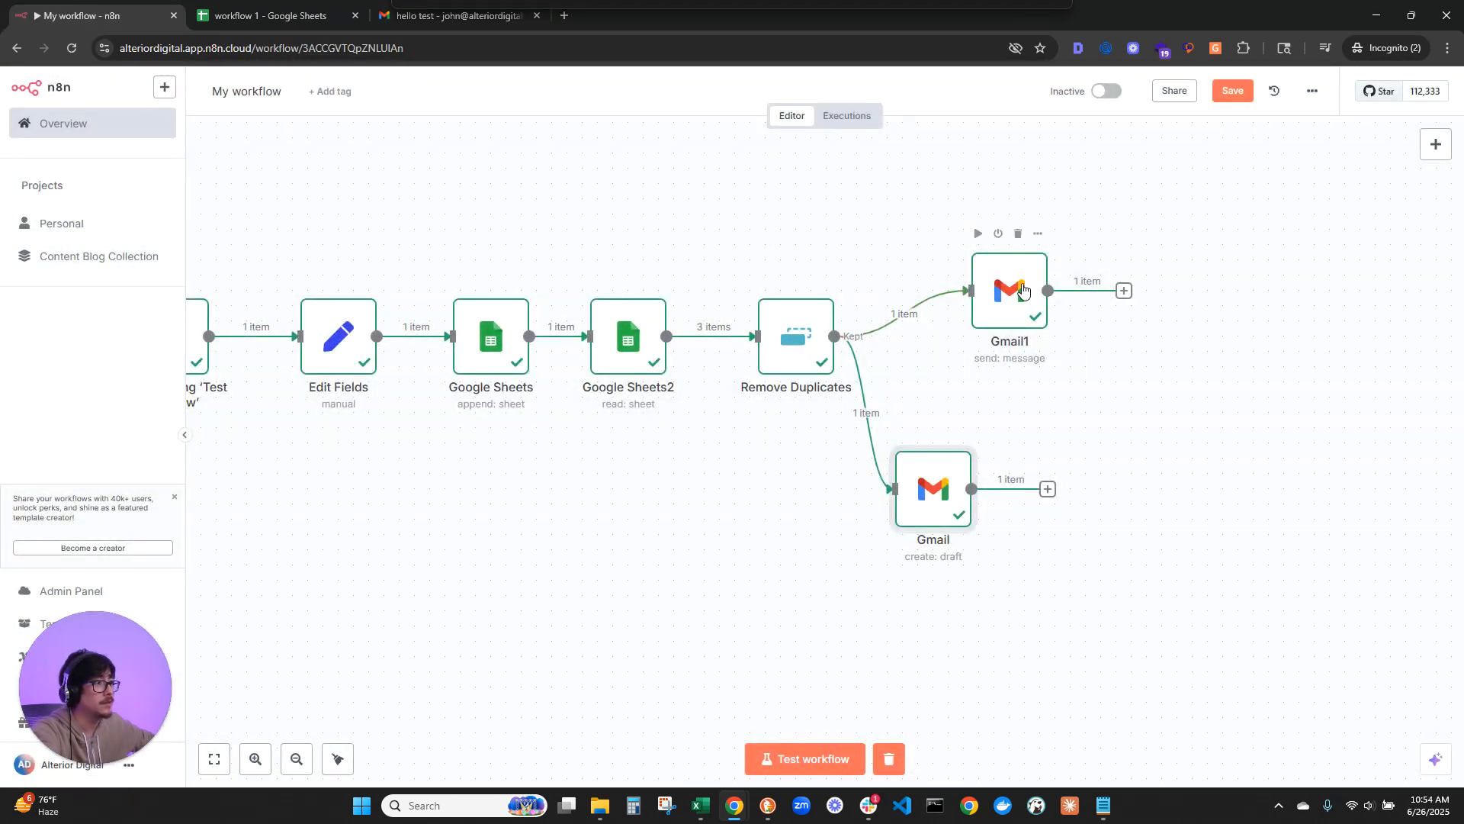
drag(1013, 285, 967, 285)
double_click(968, 286)
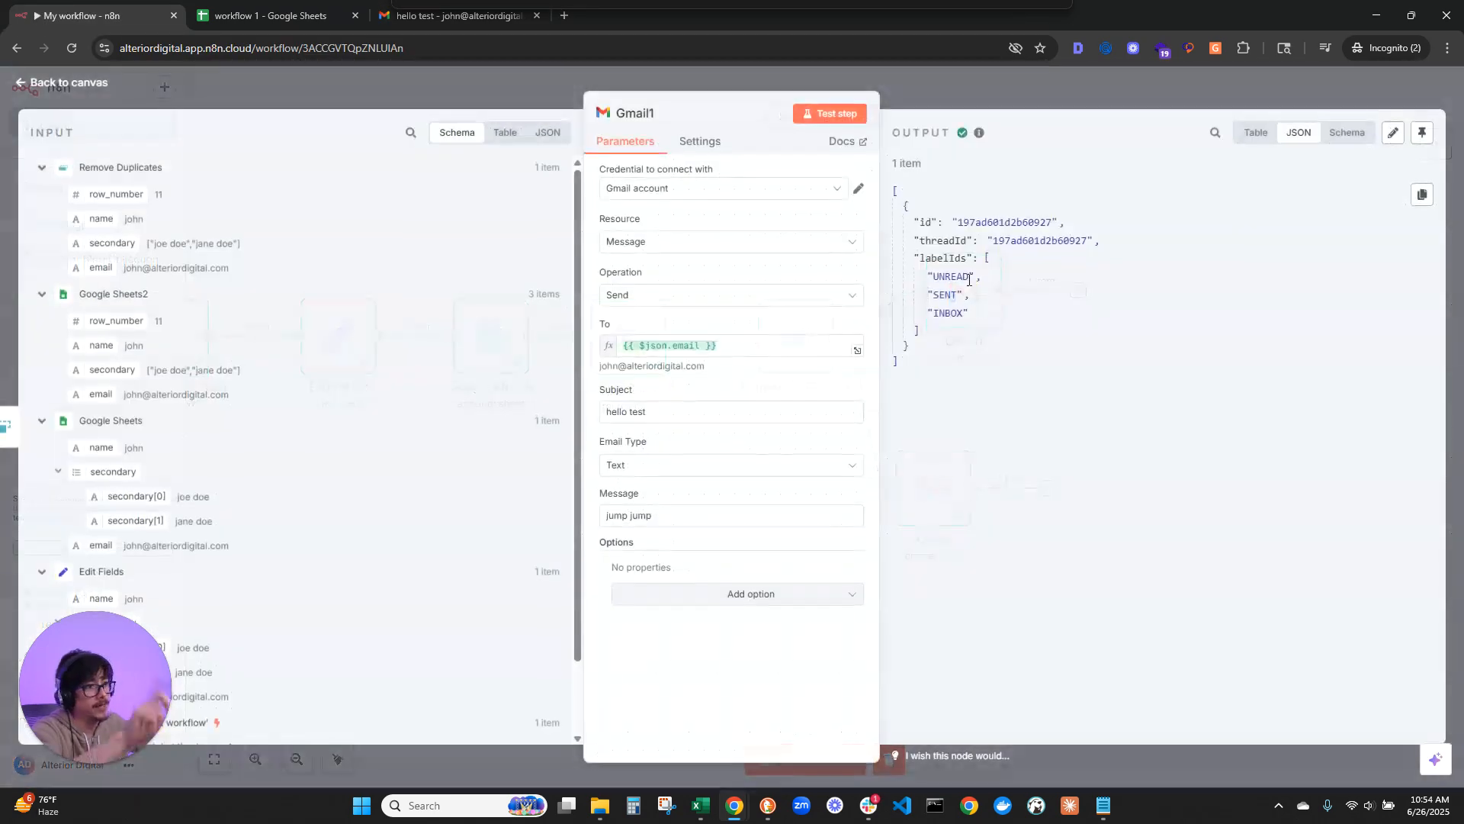
click(717, 604)
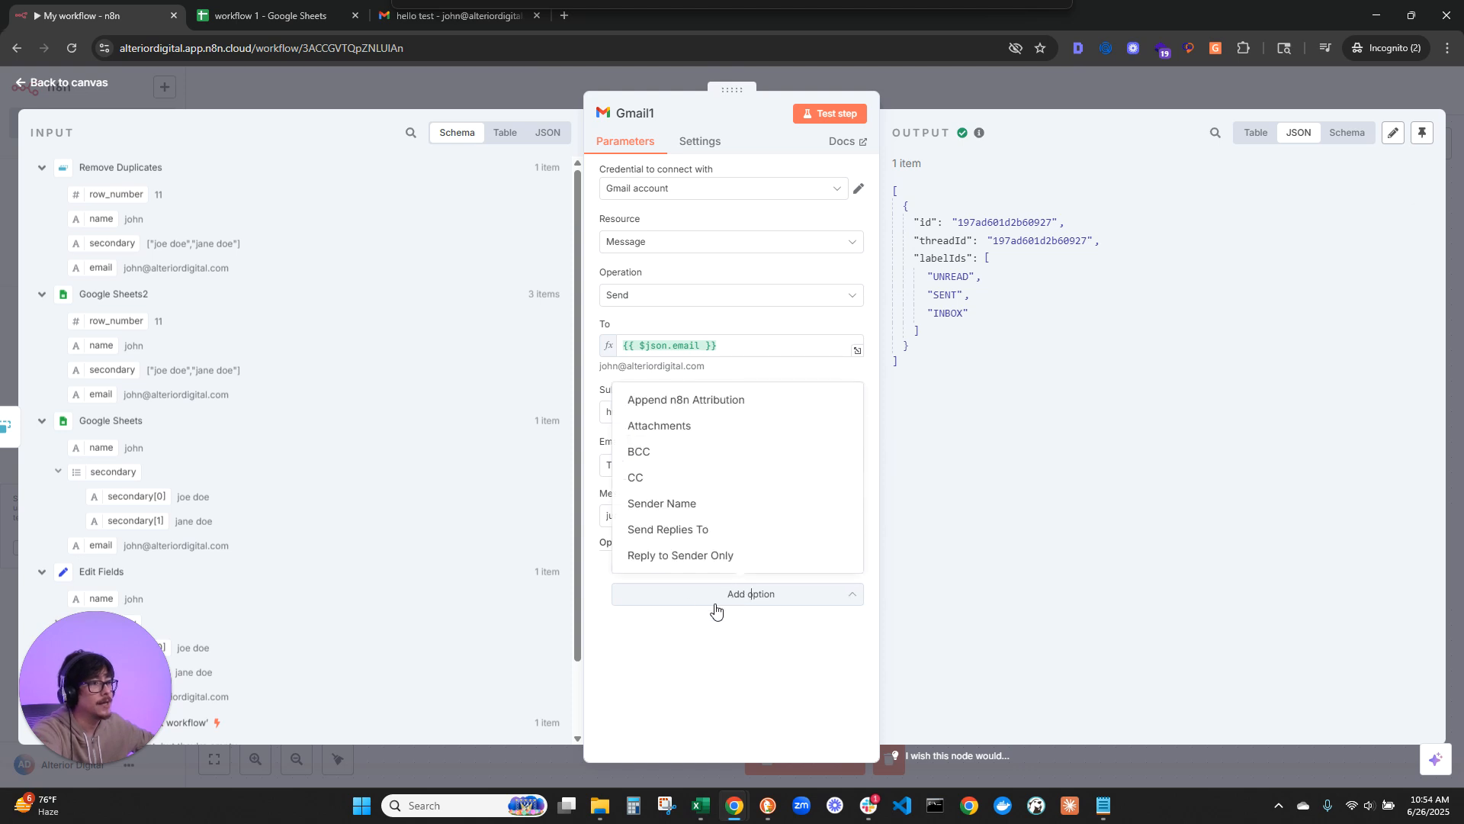
click(694, 401)
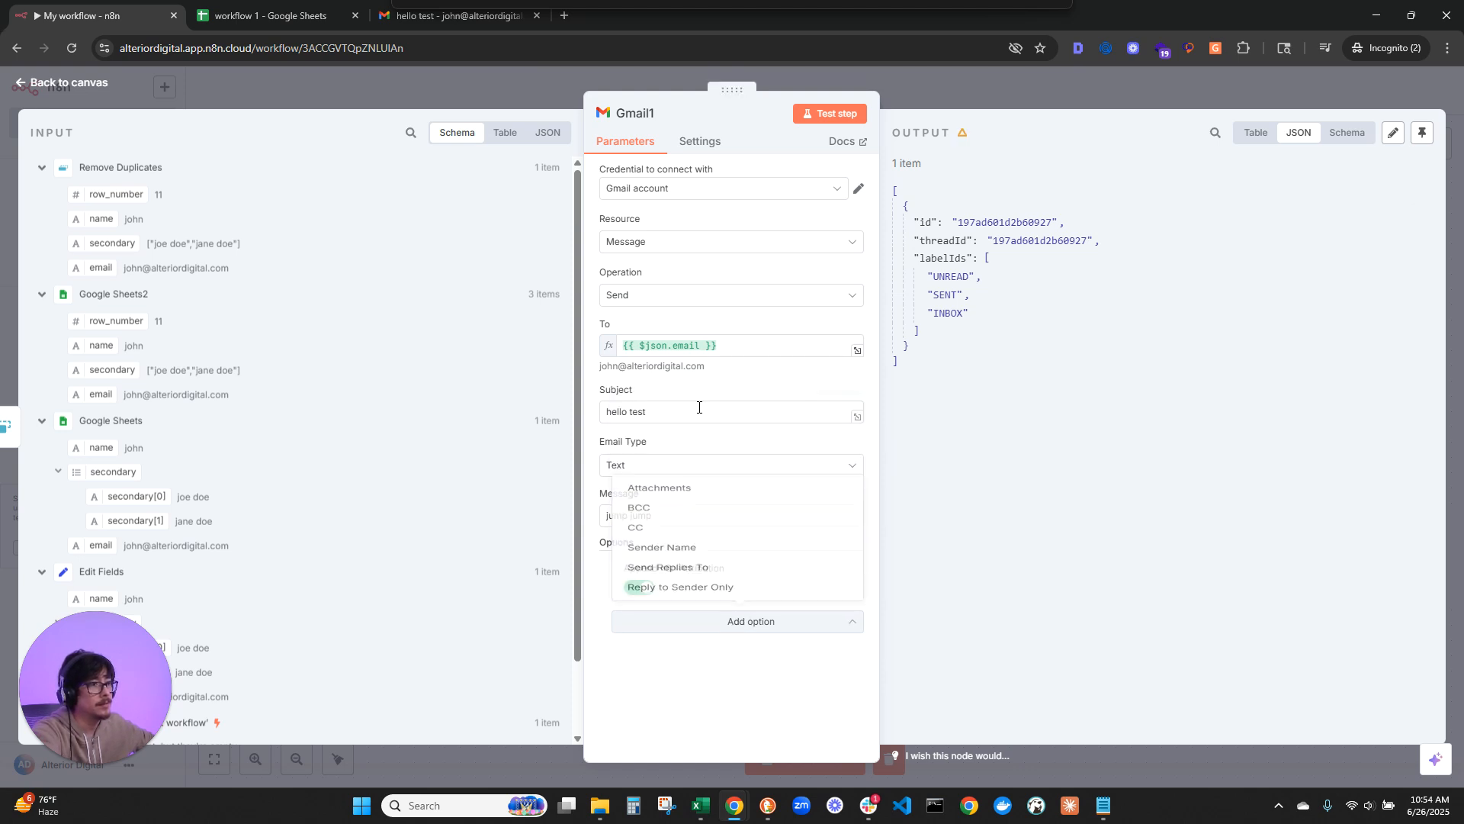
click(822, 113)
Step: Examine the newly sent "hello test" email in the Gmail inbox for the n8n attribution footer
click(494, 22)
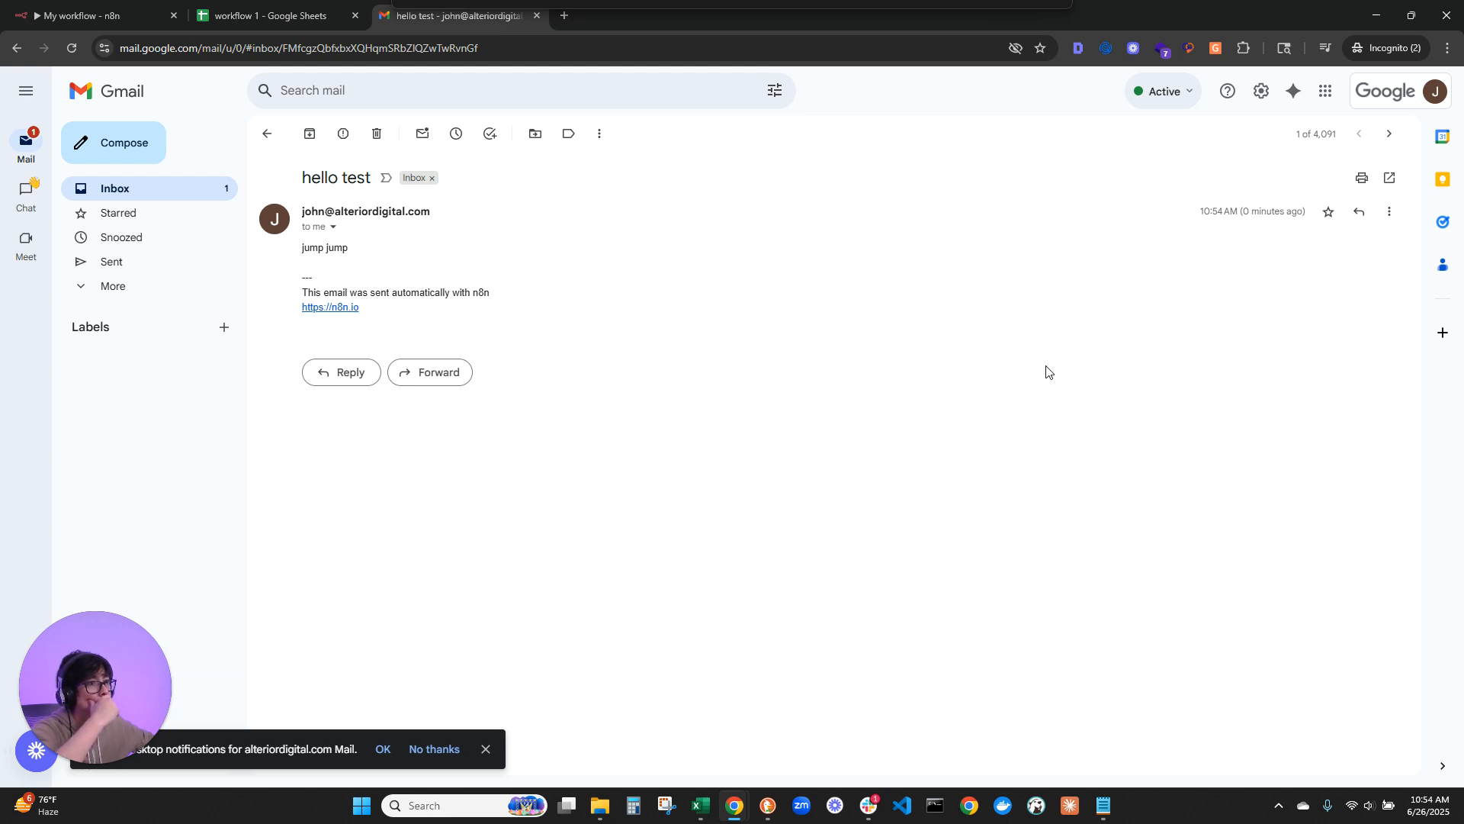
click(1376, 144)
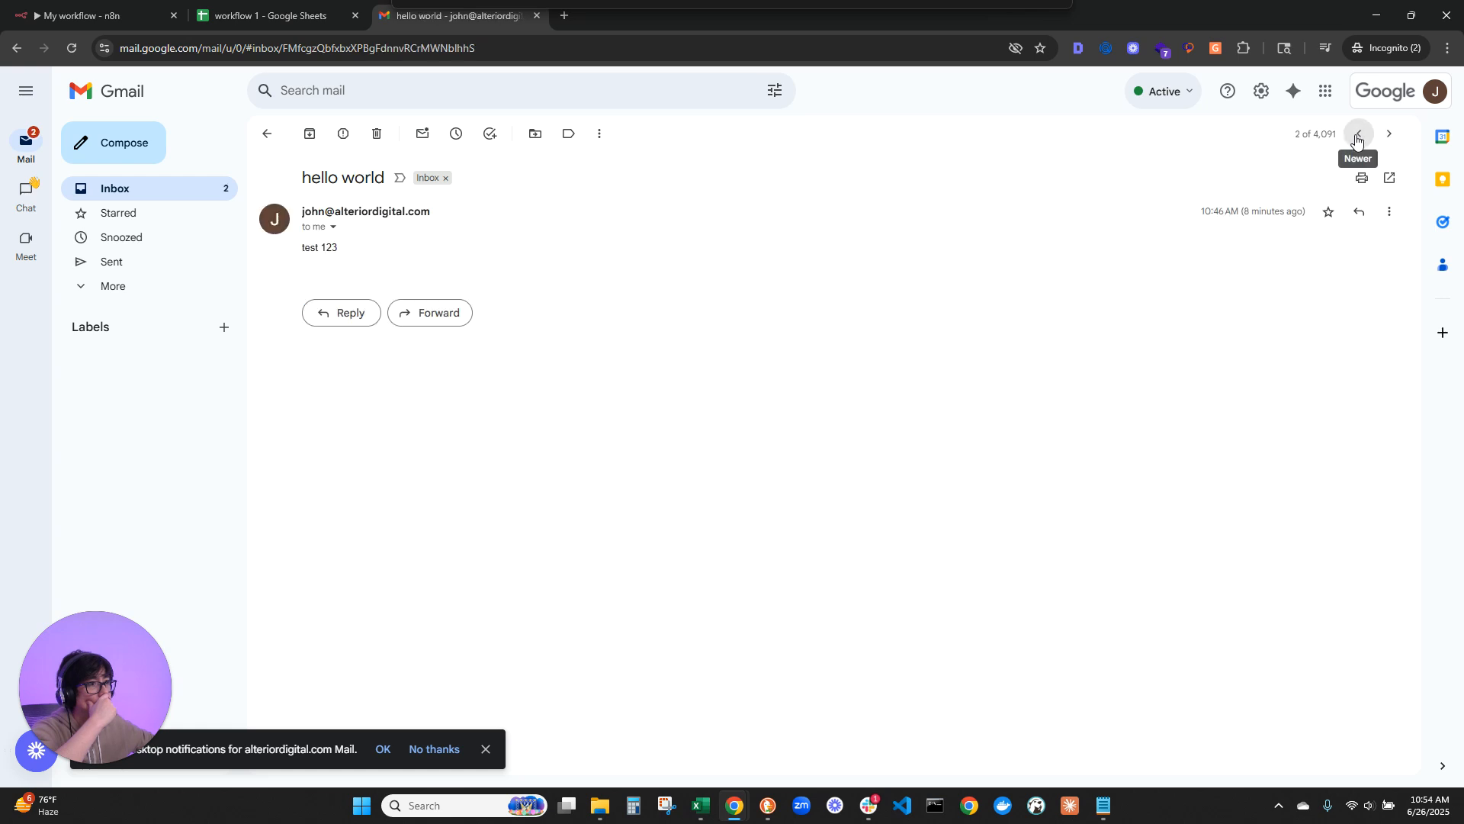
click(1358, 139)
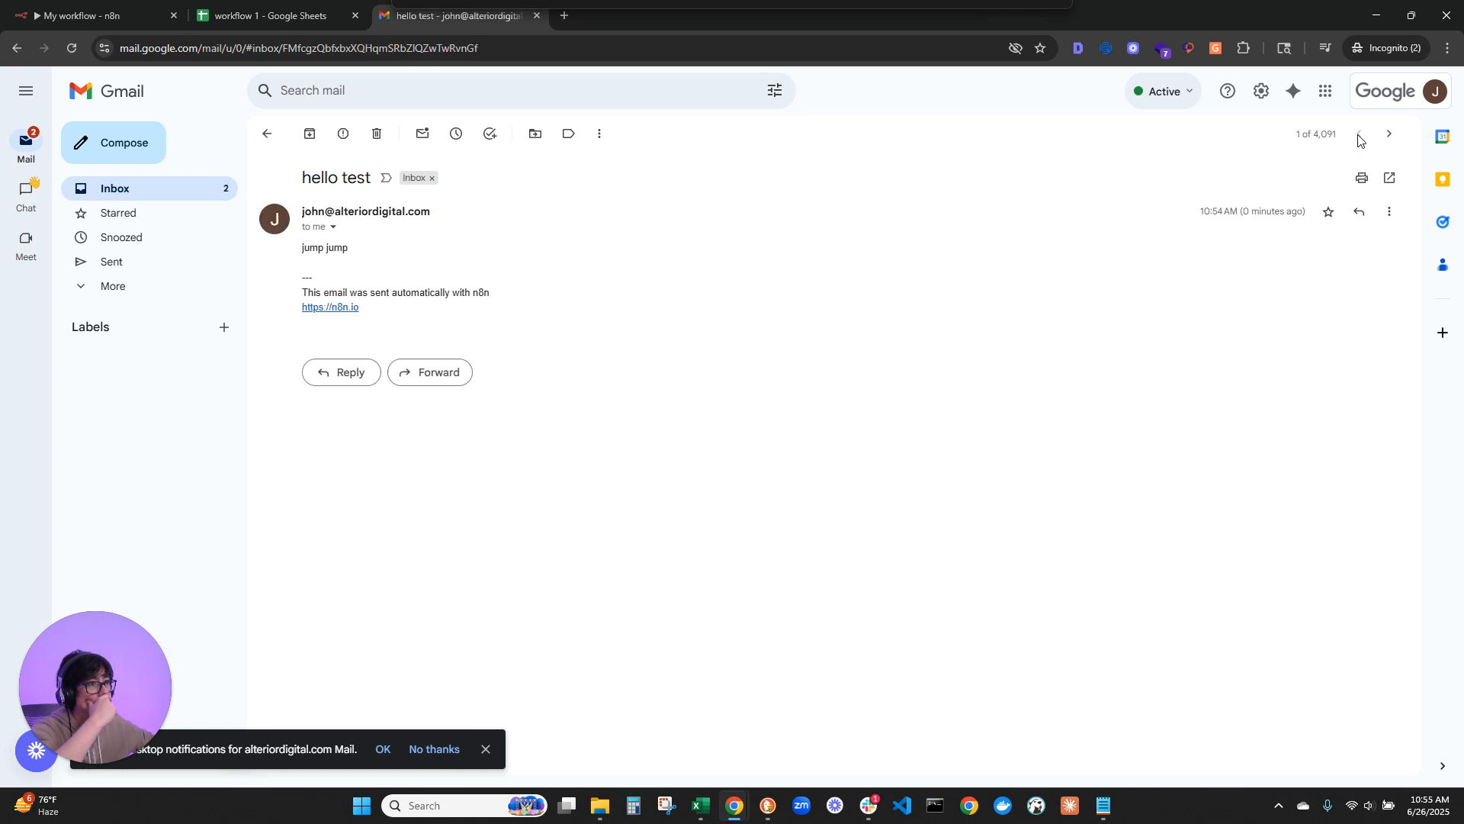
click(1388, 134)
click(1365, 141)
drag(473, 10, 504, 0)
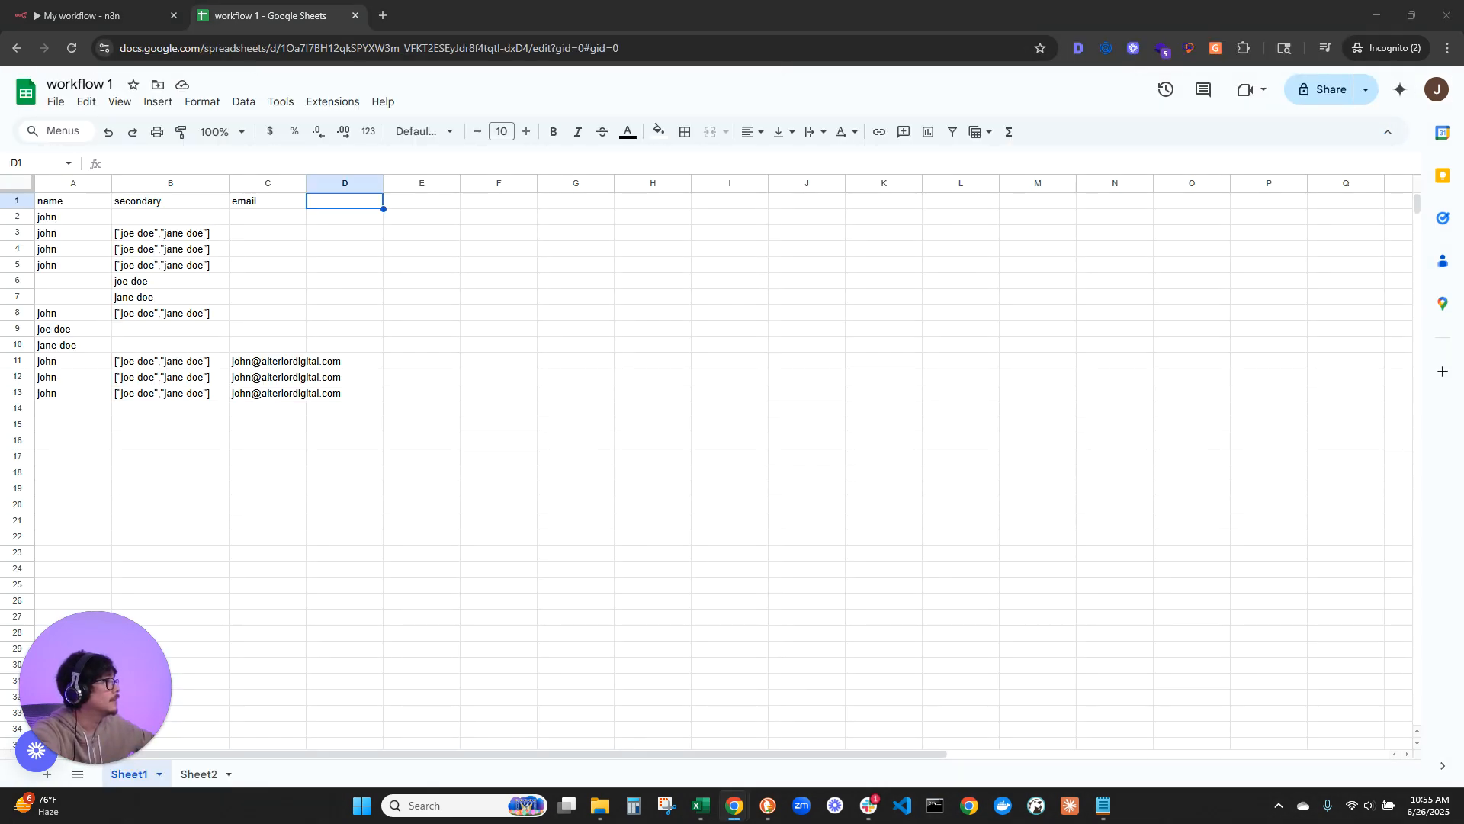
drag(503, 0, 1057, 9)
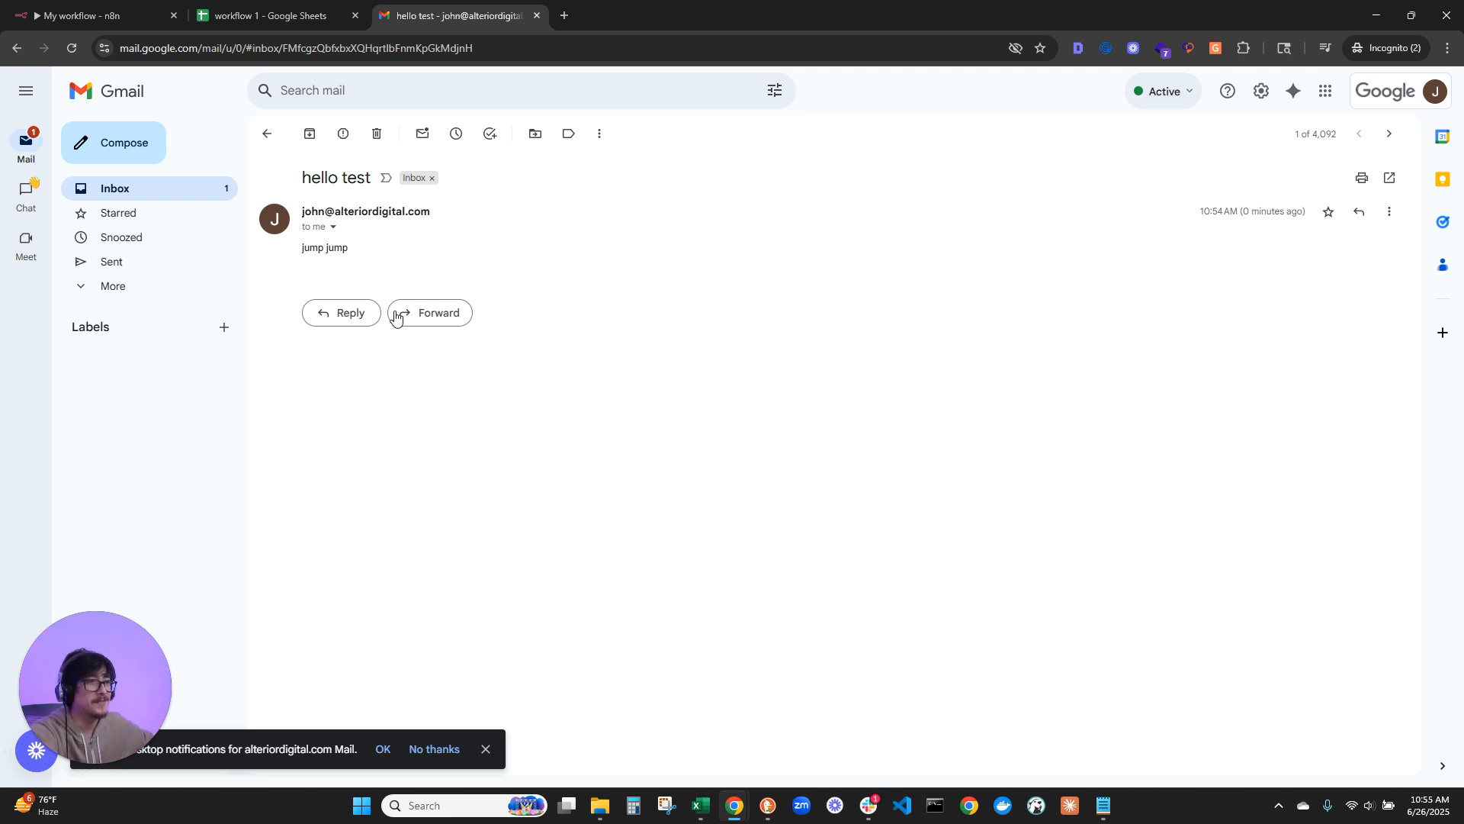
Step: Compare the body of the newest "hello test" email with the next older email to check for the n8n attribution footer
drag(353, 259, 285, 257)
click(364, 261)
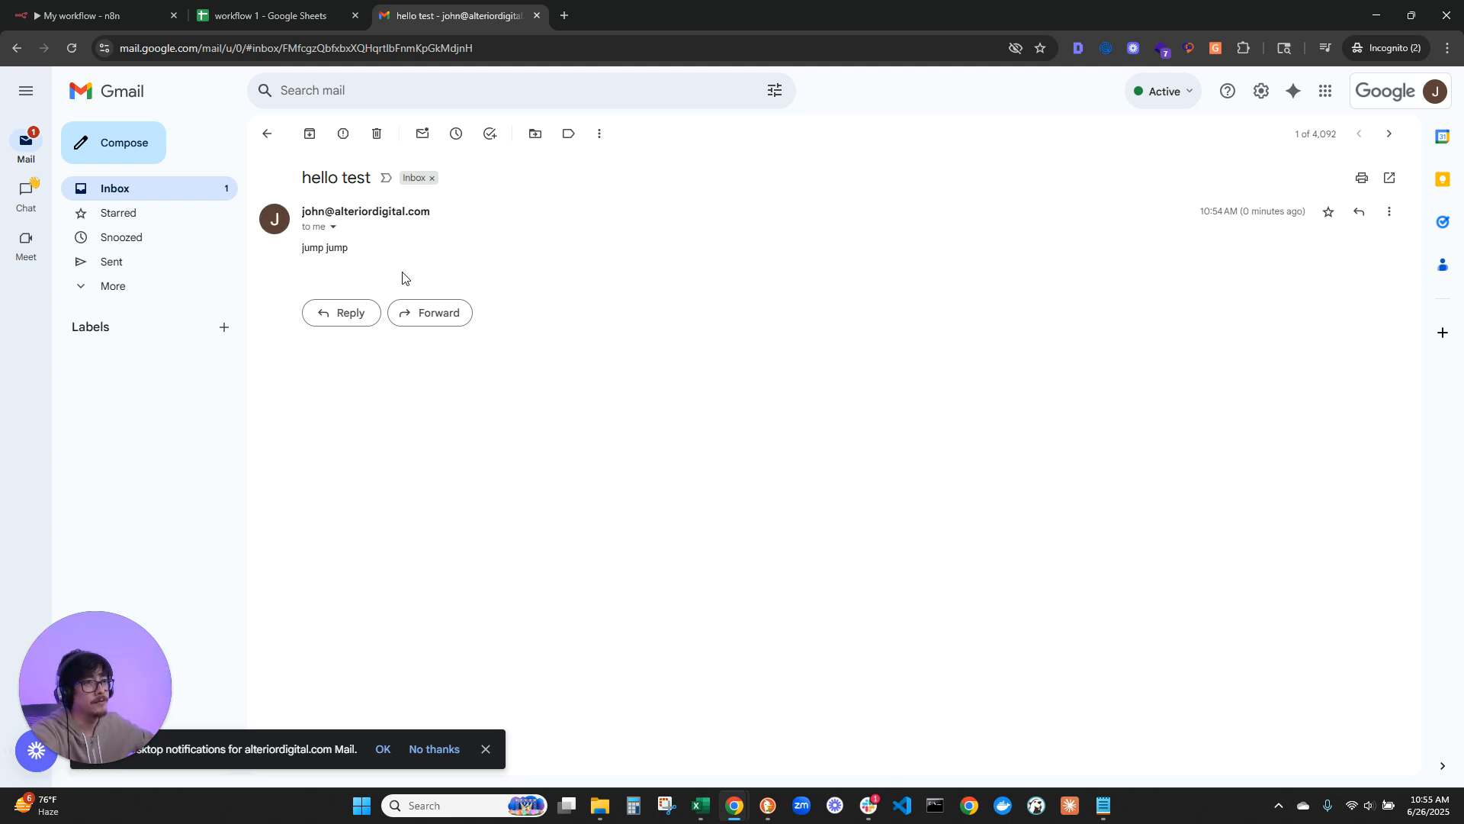
click(1389, 136)
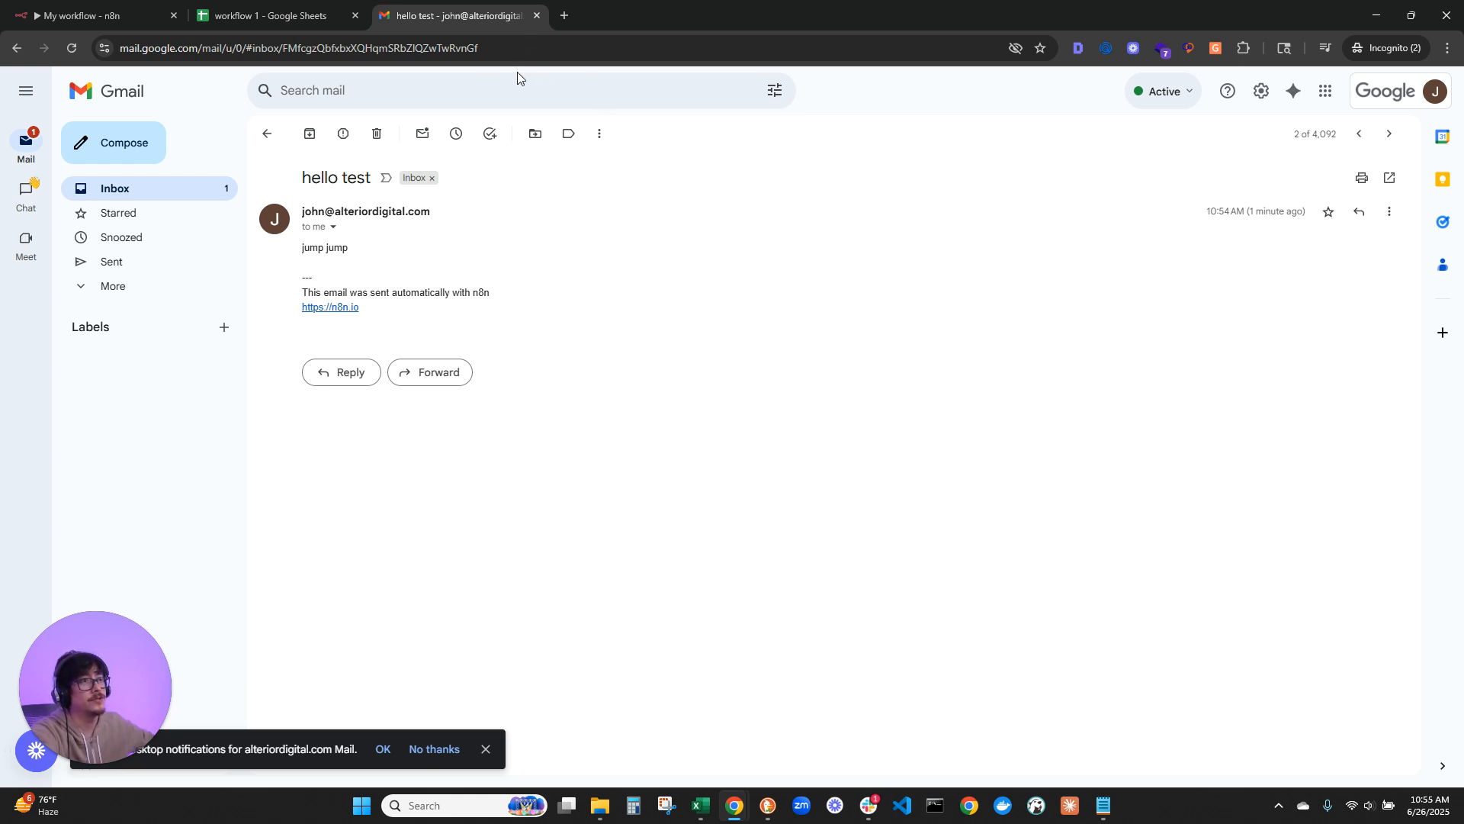
Step: Close Gmail and return from the Gmail1 node settings to the n8n workflow canvas
click(537, 16)
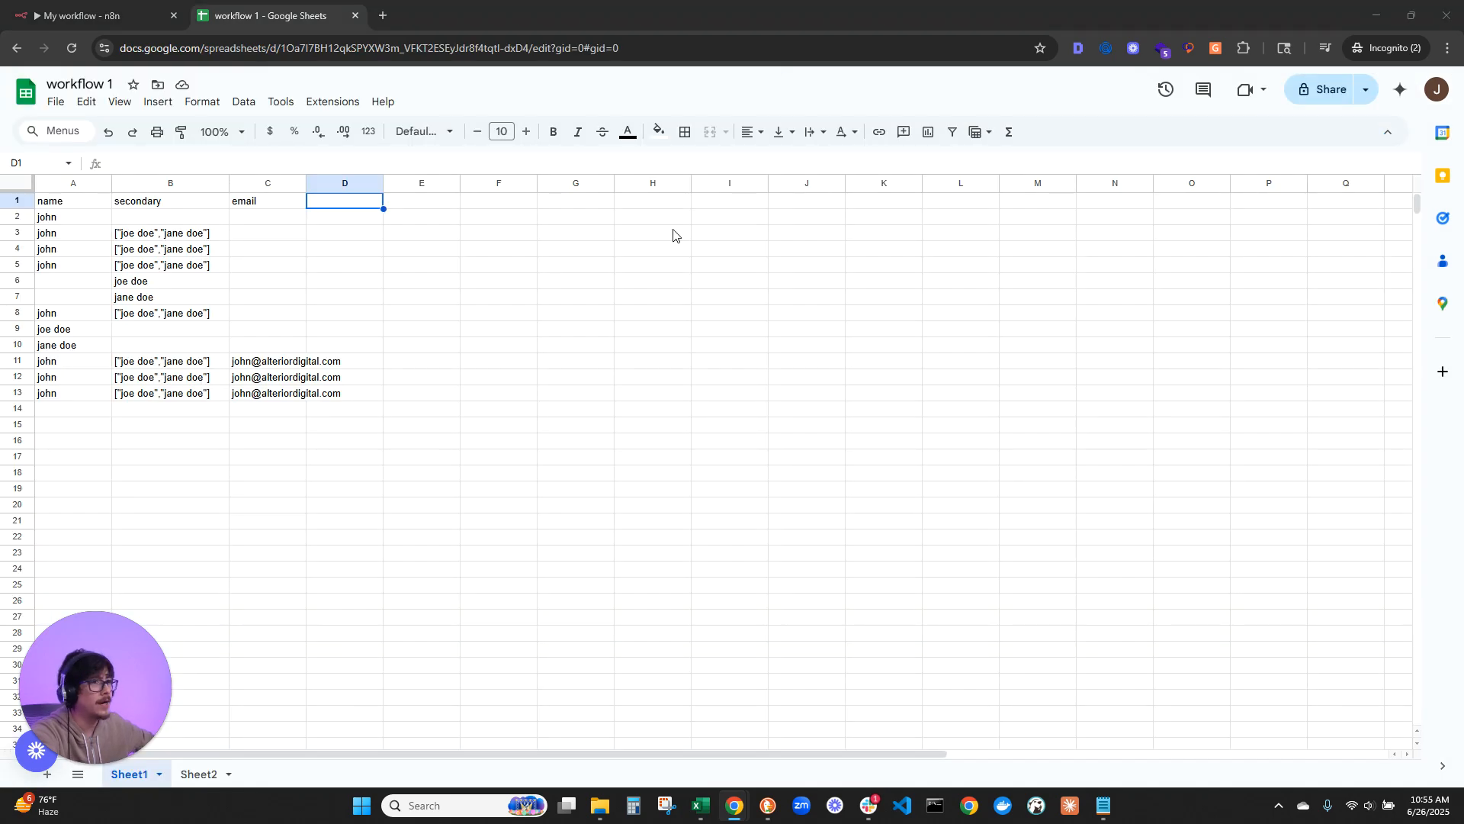
click(91, 16)
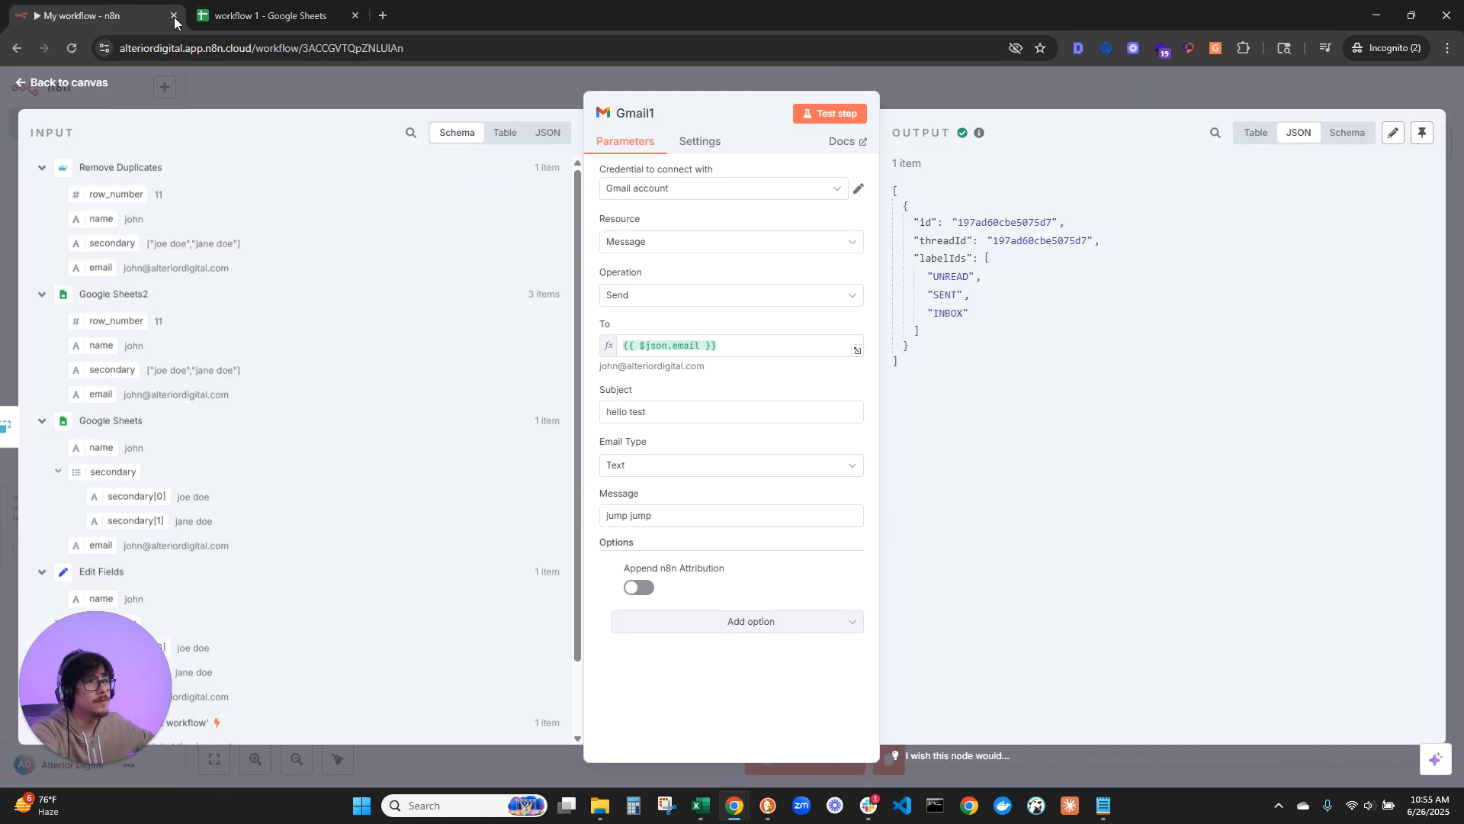
click(89, 93)
Step: Move the Remove Duplicates node slightly closer to the Google Sheets2 node on the workflow canvas
drag(677, 523, 860, 436)
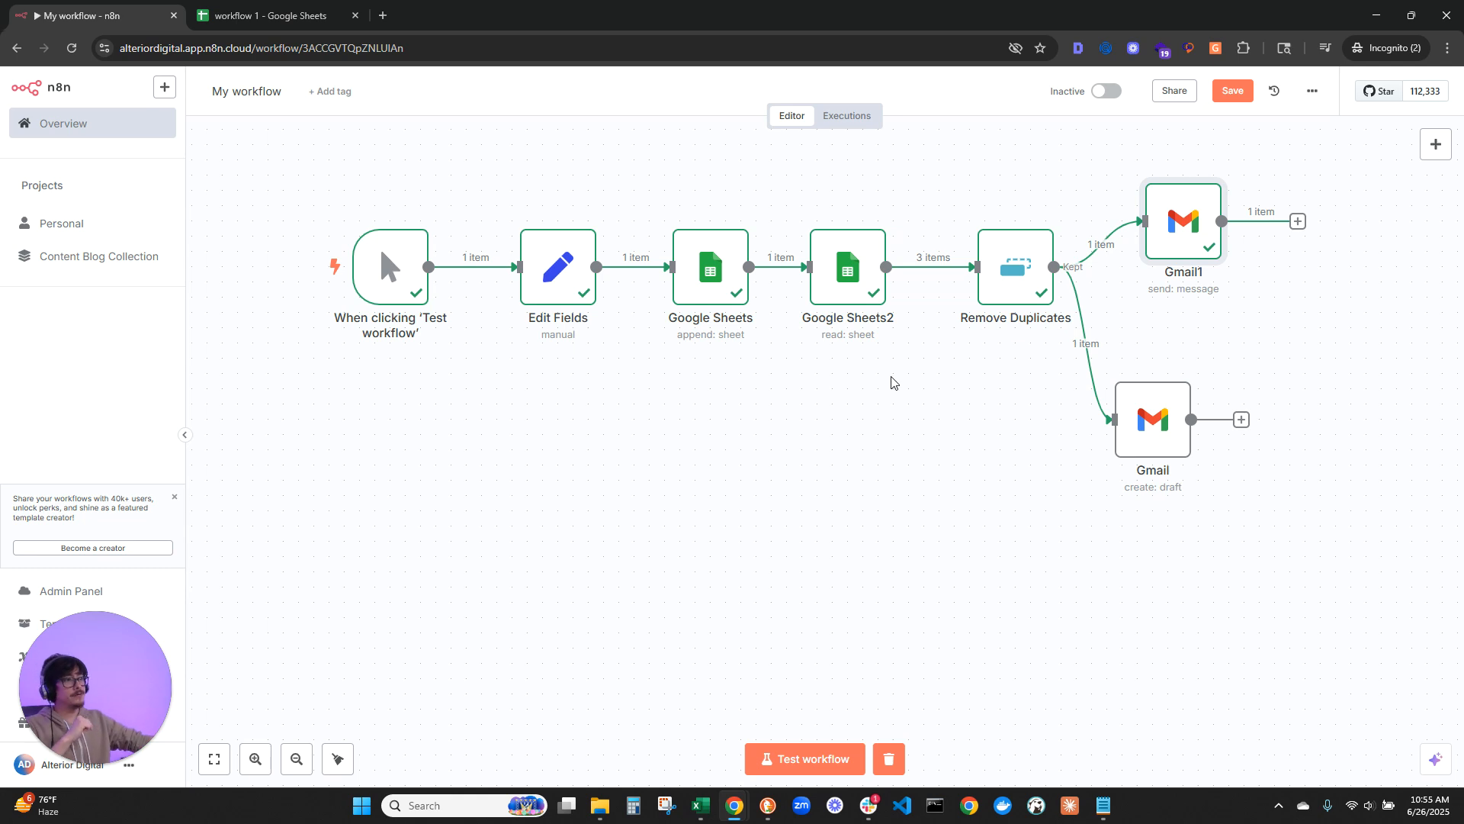
drag(1018, 263, 988, 266)
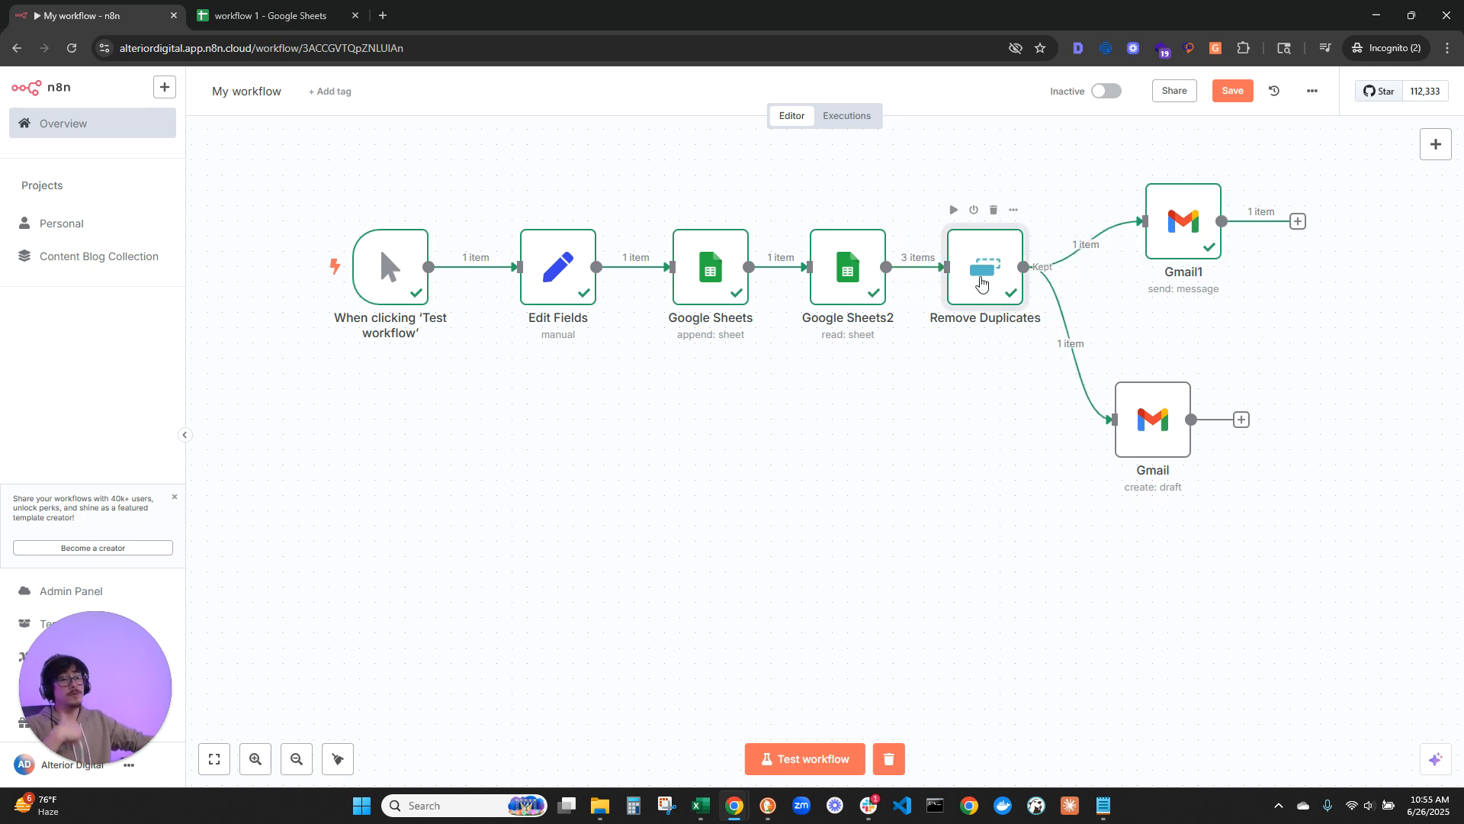